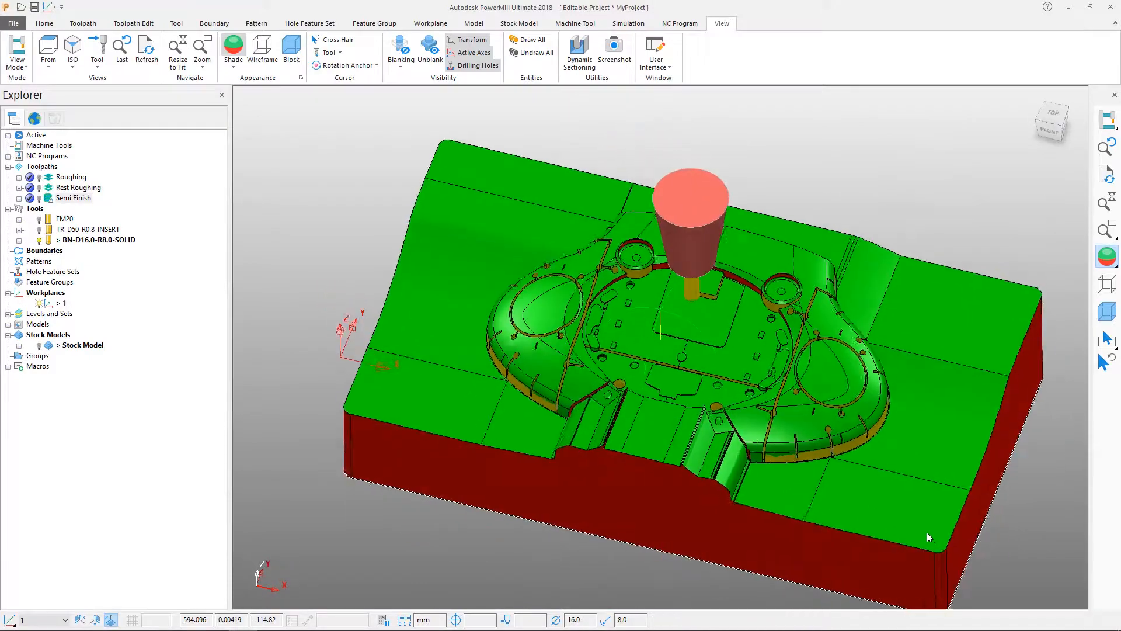
# Set the draft angle shading to a draft angle of -0.2 and a warning angle of 1.0, and accept the drawing options.
pyautogui.moveTo(779, 382); pyautogui.dragTo(673, 283, button='middle')
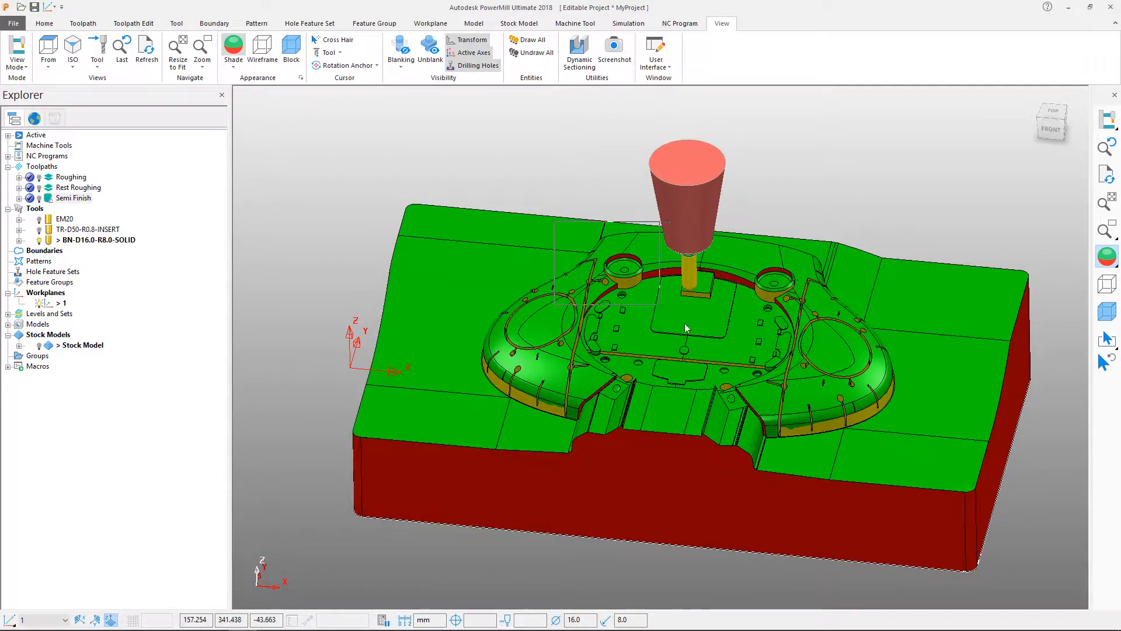
pyautogui.scroll(5, 703, 330)
pyautogui.scroll(3, 713, 380)
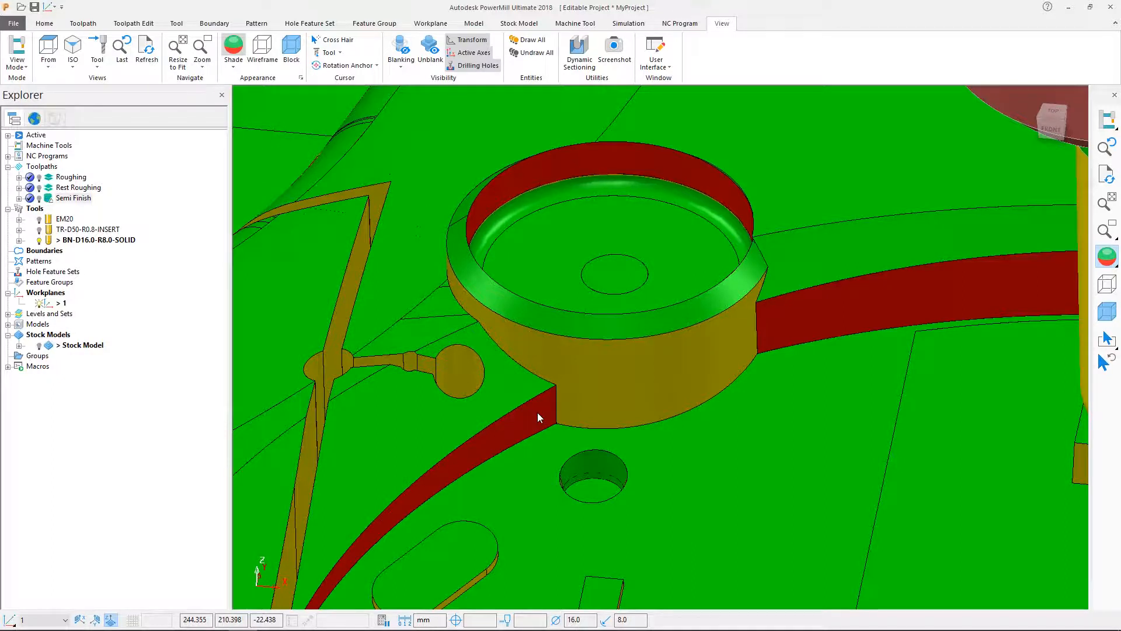
pyautogui.click(301, 77)
pyautogui.doubleClick(195, 241)
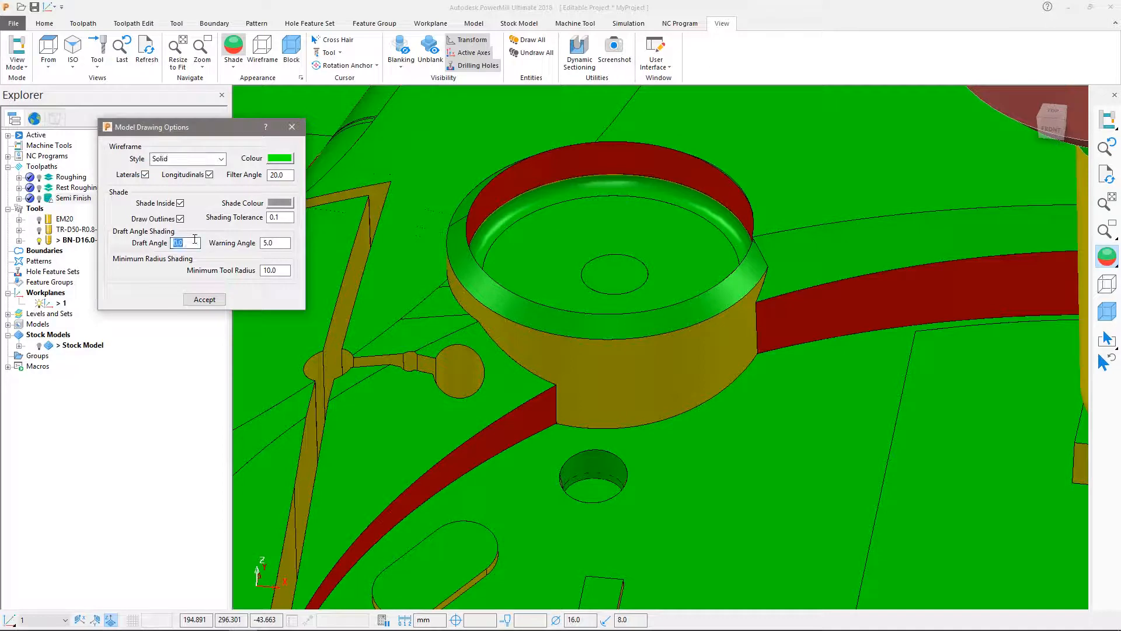
pyautogui.press('Tab')
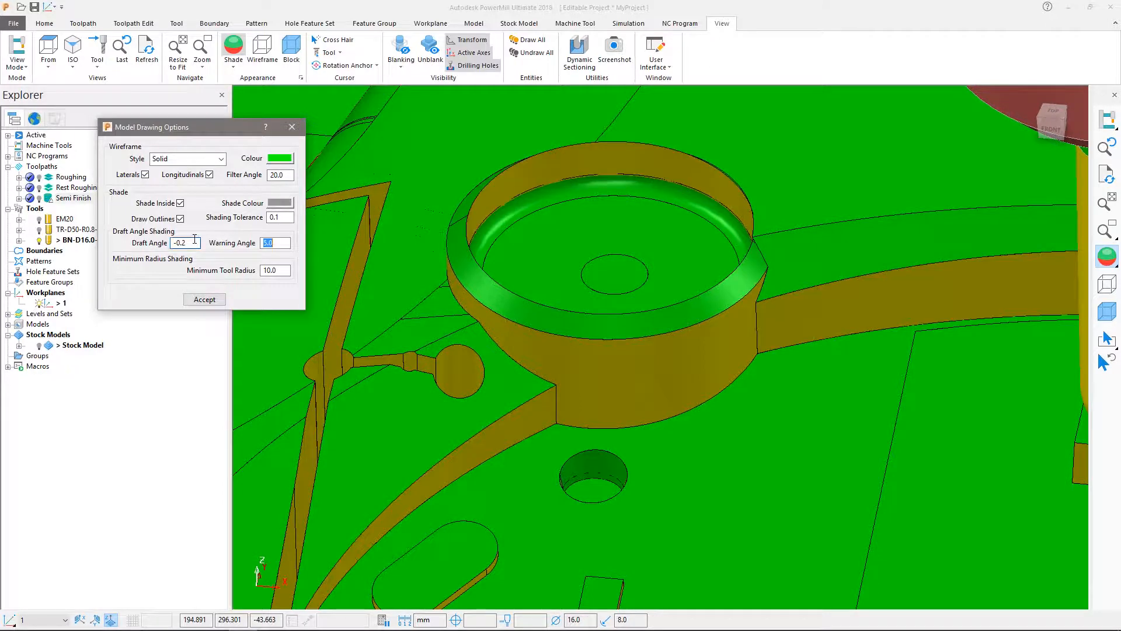
pyautogui.write('1')
pyautogui.press('Tab')
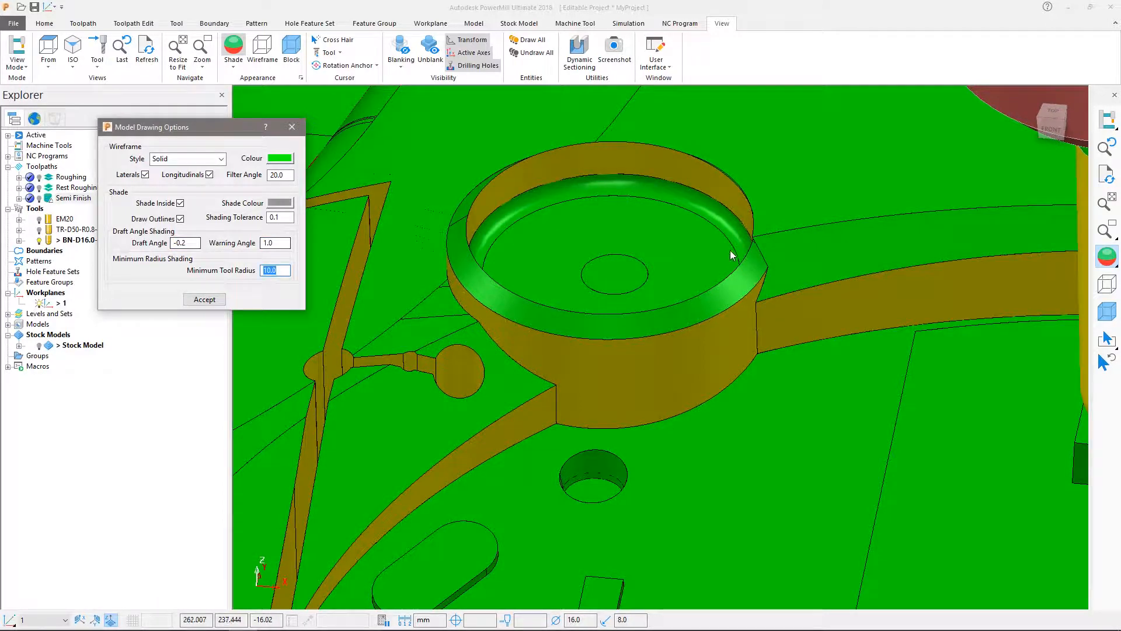
pyautogui.scroll(-6, 741, 461)
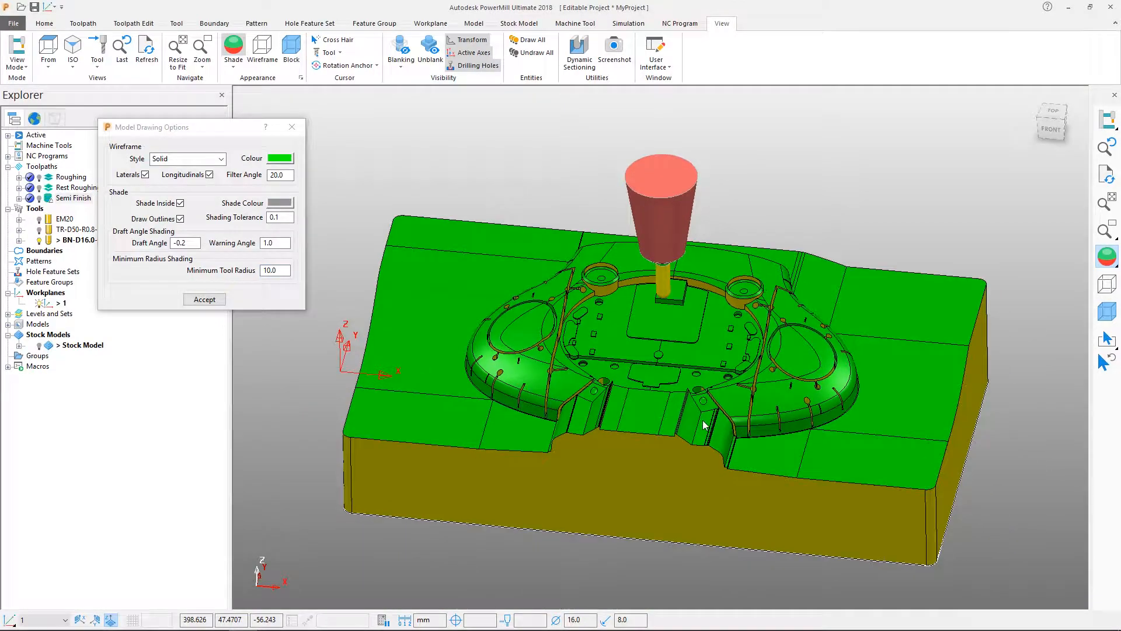
pyautogui.moveTo(632, 540); pyautogui.dragTo(653, 558, button='middle')
pyautogui.moveTo(633, 256); pyautogui.dragTo(598, 243, button='middle')
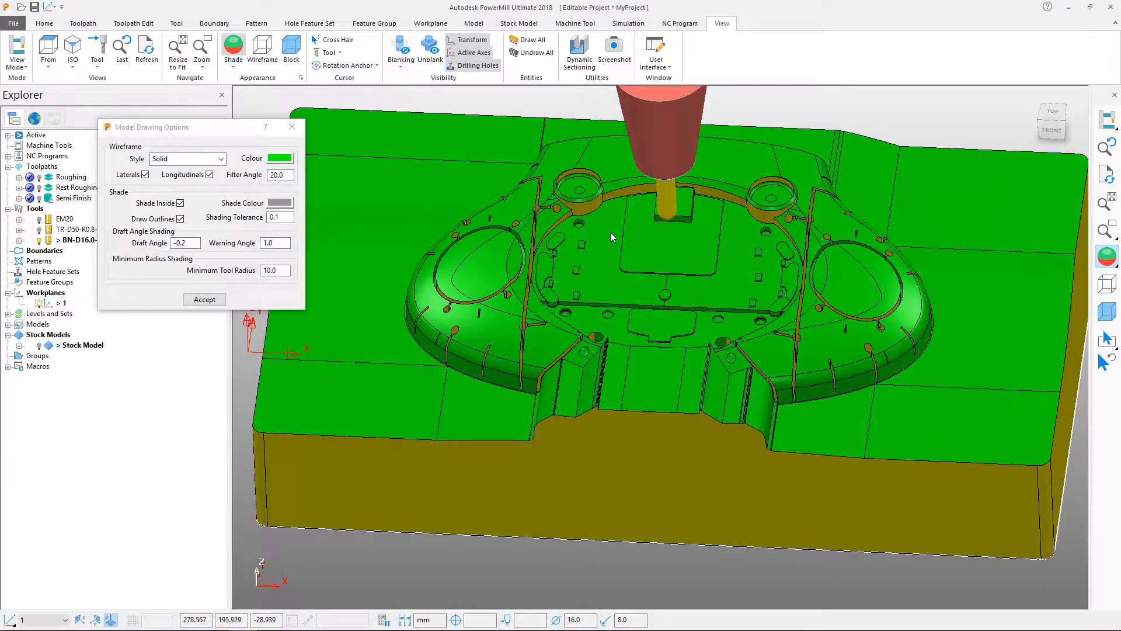
pyautogui.scroll(-3, 610, 232)
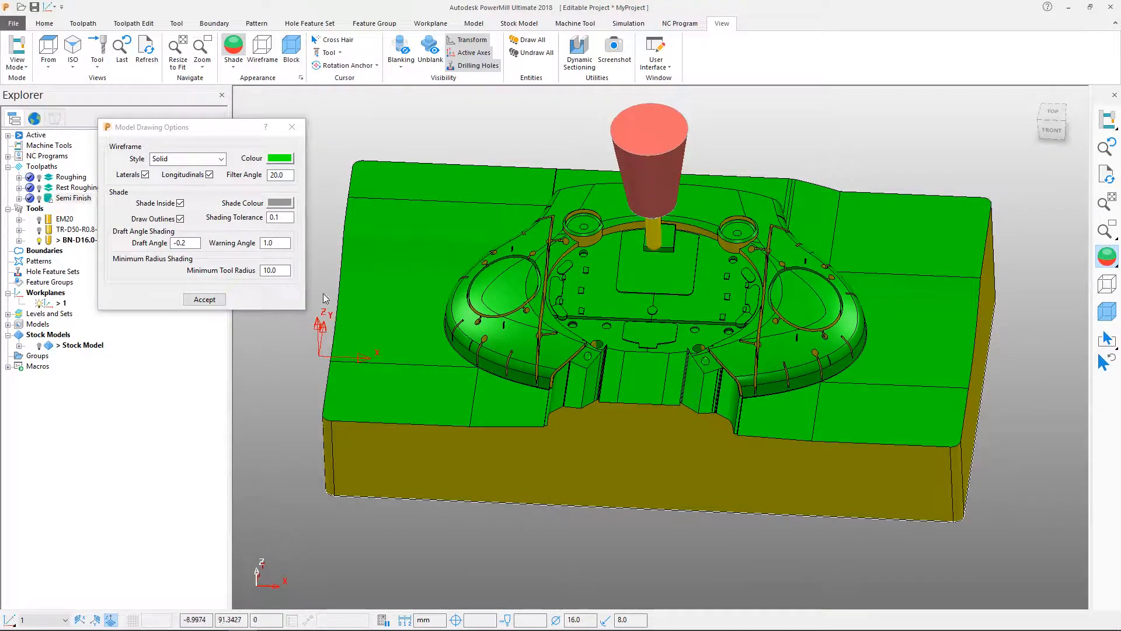
pyautogui.click(205, 299)
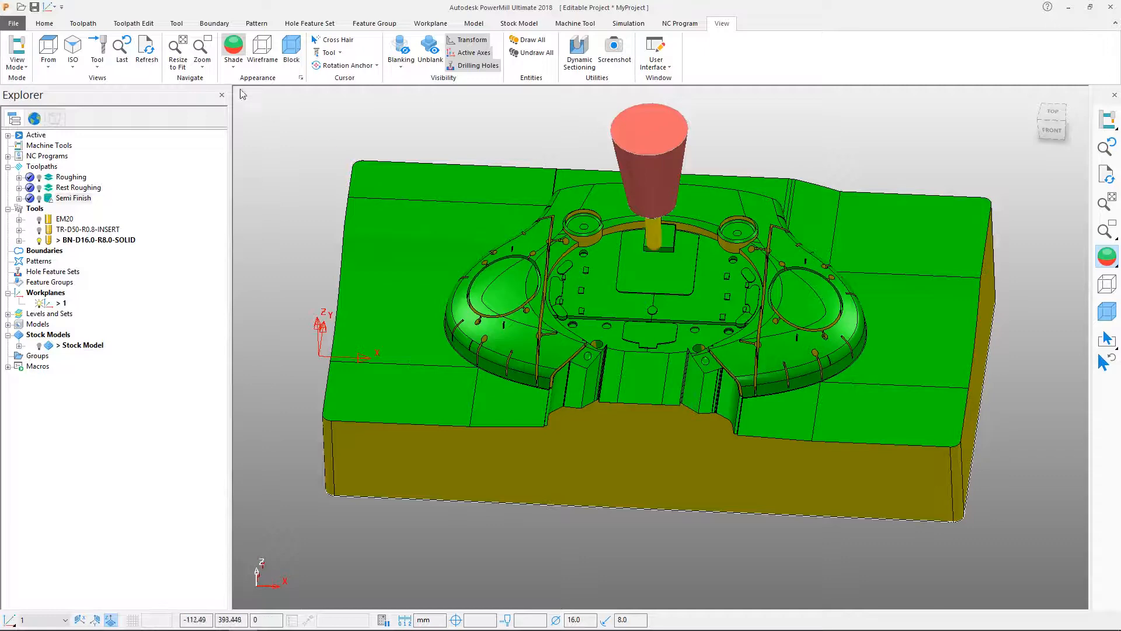
# Switch the model to minimum radius shading and examine the fillet inside one of the circular pockets.
pyautogui.click(234, 66)
pyautogui.click(259, 138)
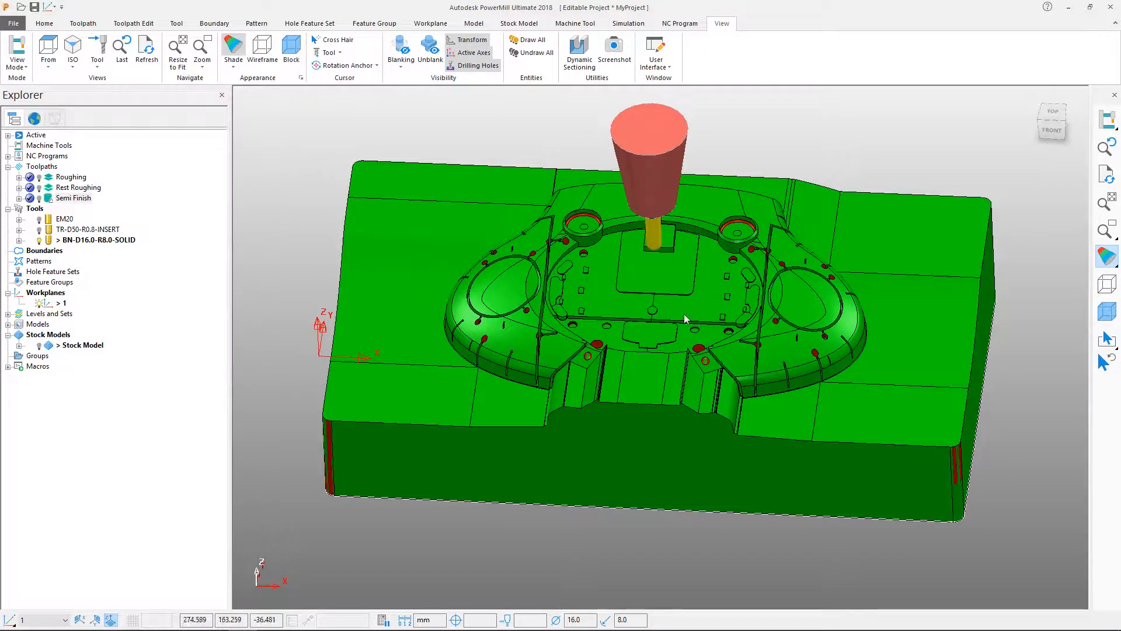
pyautogui.moveTo(843, 378); pyautogui.dragTo(915, 284, button='middle')
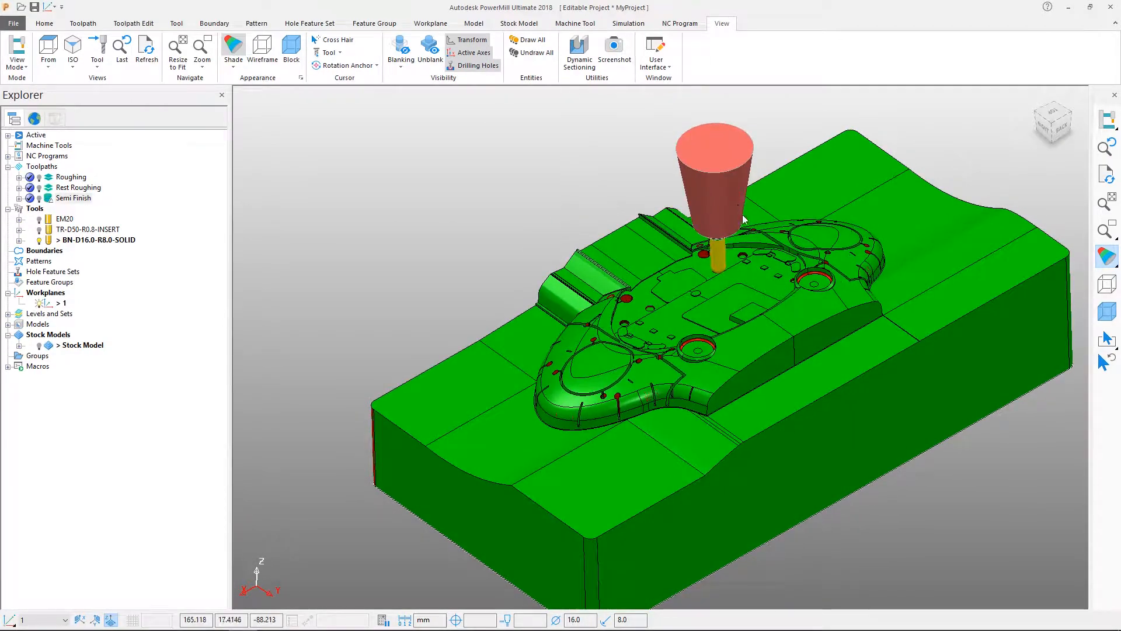
pyautogui.keyDown('ctrl'); pyautogui.keyDown('shift'); pyautogui.moveTo(867, 340); pyautogui.dragTo(867, 340, button='middle'); pyautogui.keyUp('shift'); pyautogui.keyUp('ctrl')
pyautogui.scroll(6, 762, 392)
pyautogui.keyDown('shift'); pyautogui.moveTo(646, 347); pyautogui.dragTo(733, 345, button='middle'); pyautogui.keyUp('shift')
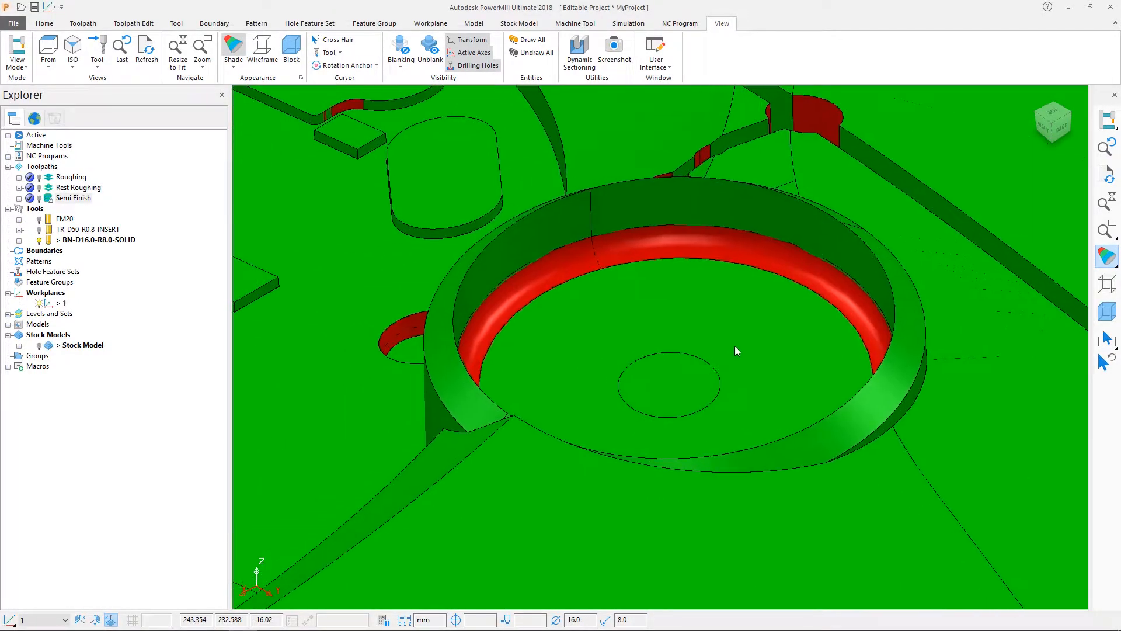
pyautogui.scroll(-1, 730, 345)
pyautogui.moveTo(663, 396); pyautogui.dragTo(590, 395, button='middle')
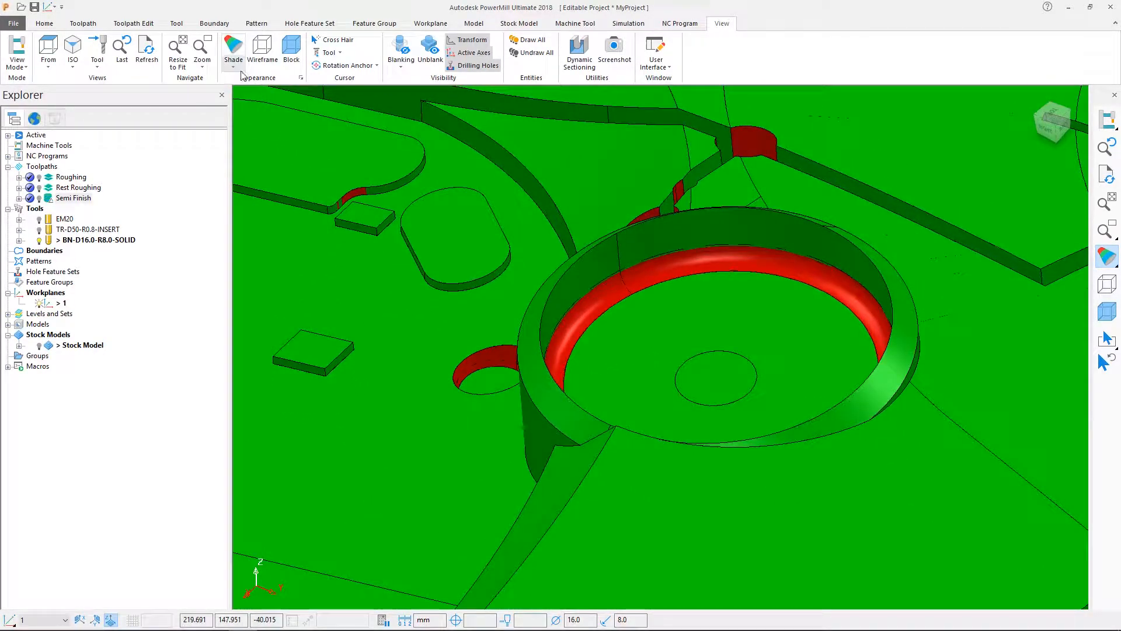
# Test the minimum radius shading with tool radii of 5.0, 2.0 and 1.0, and accept the last value.
pyautogui.click(300, 77)
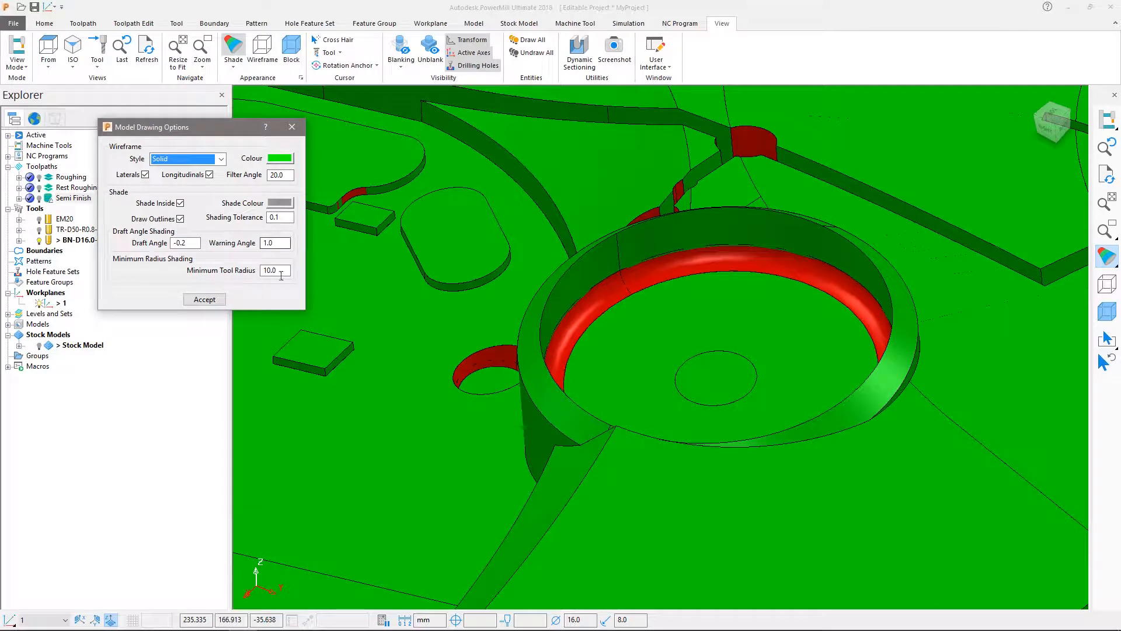
pyautogui.doubleClick(278, 269)
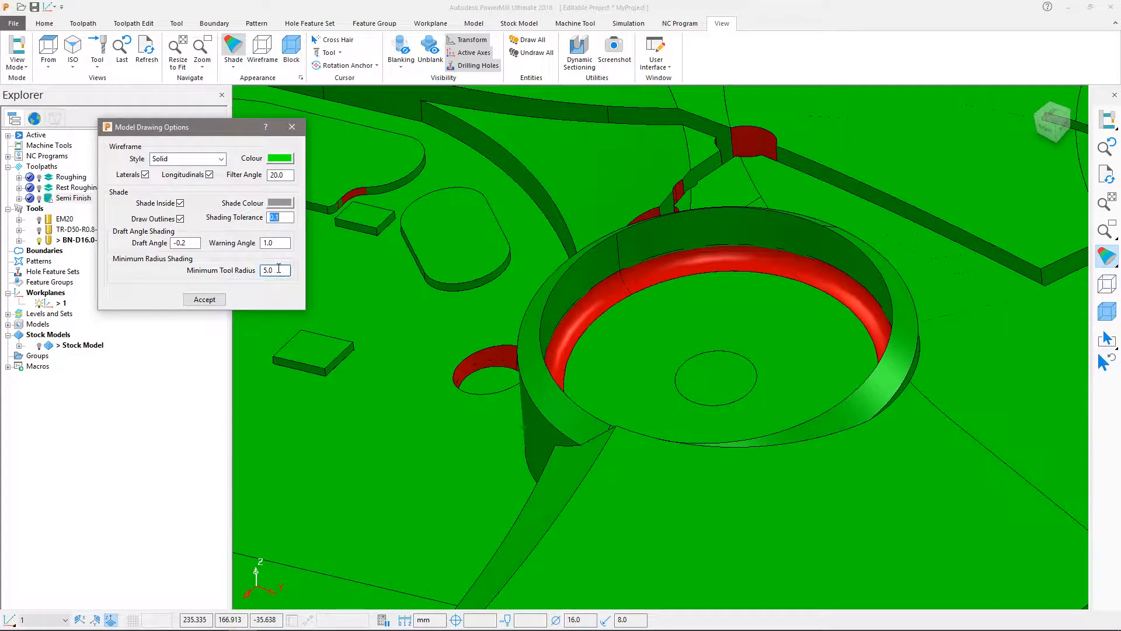
pyautogui.write('2')
pyautogui.press('Tab')
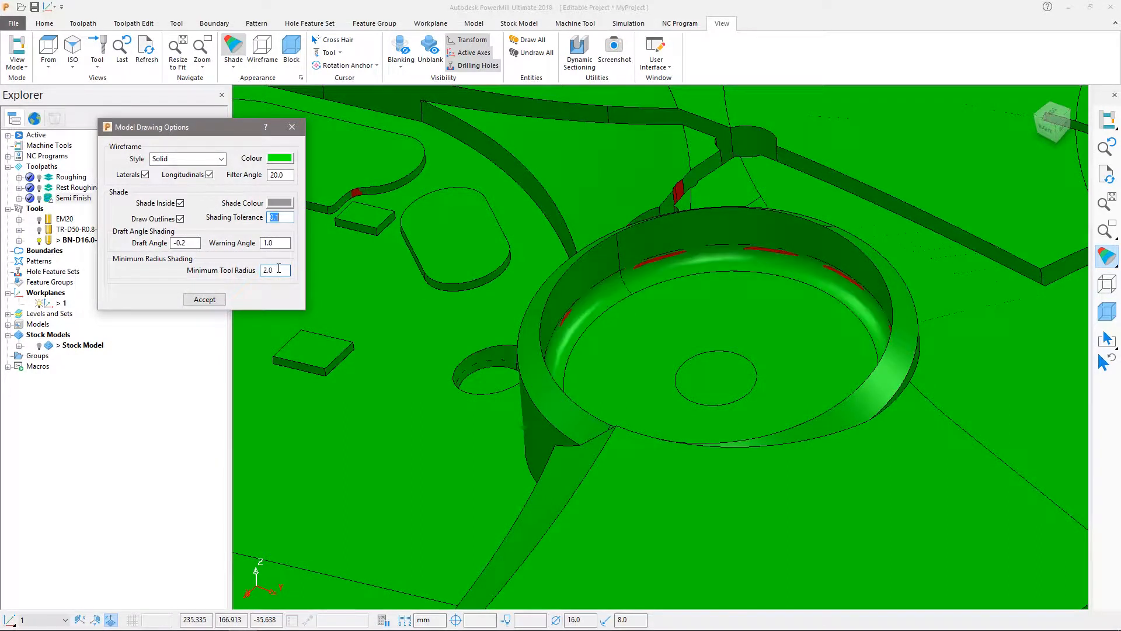
pyautogui.doubleClick(279, 269)
pyautogui.write('1')
pyautogui.press('Tab')
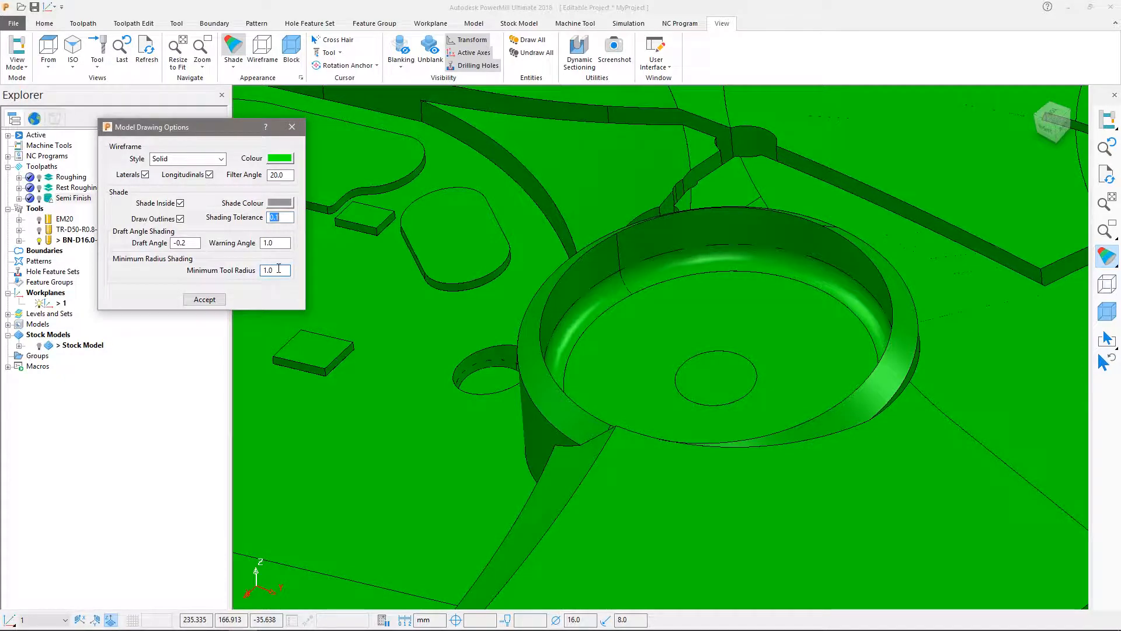
pyautogui.click(221, 300)
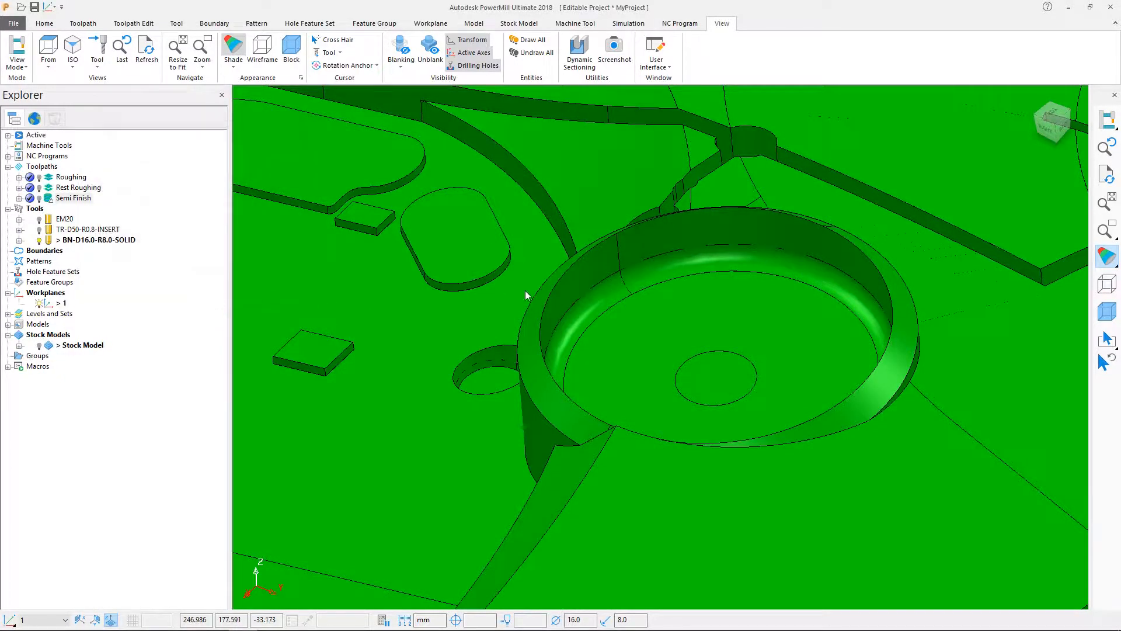
# Return the model to plain shading and measure the radius of the fillet arc in the circular pocket.
pyautogui.click(1115, 259)
pyautogui.click(1077, 258)
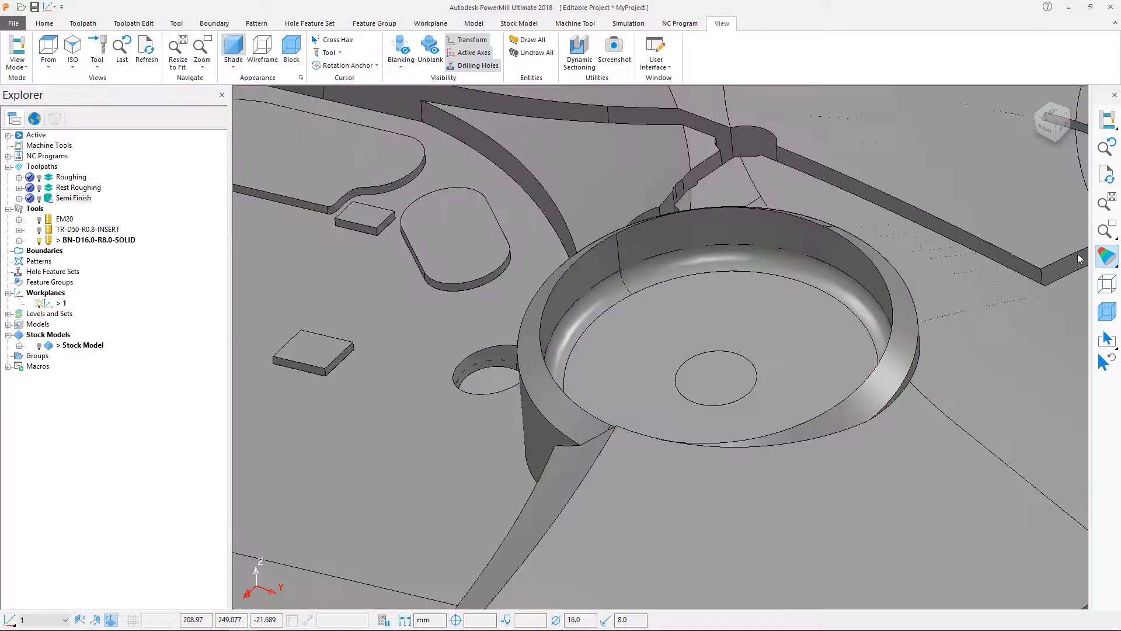
pyautogui.click(44, 24)
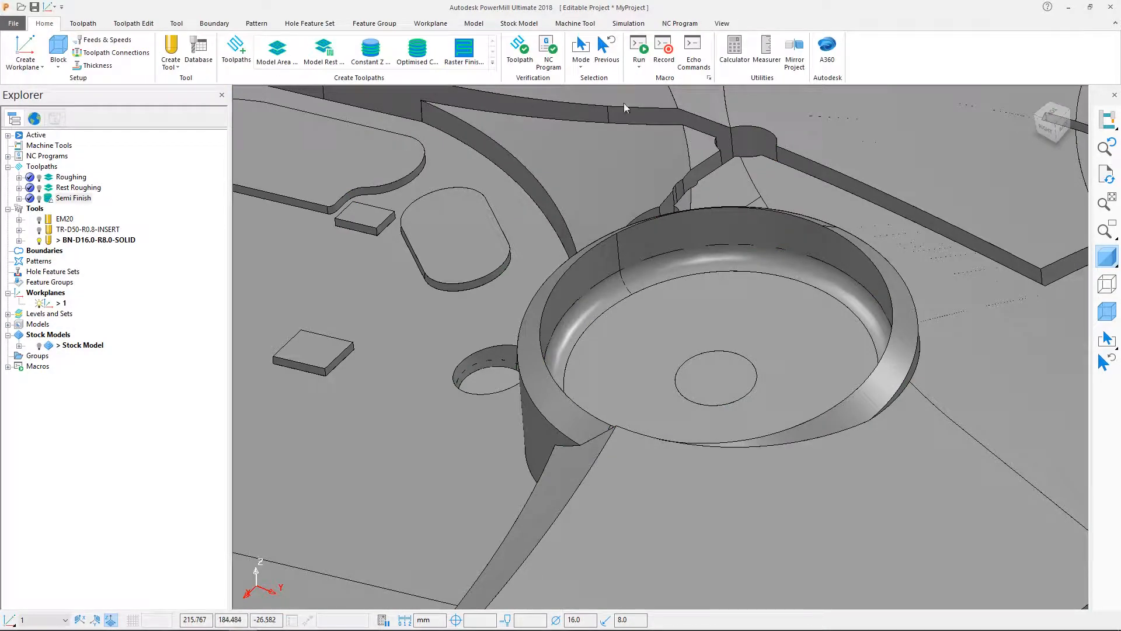
pyautogui.click(768, 65)
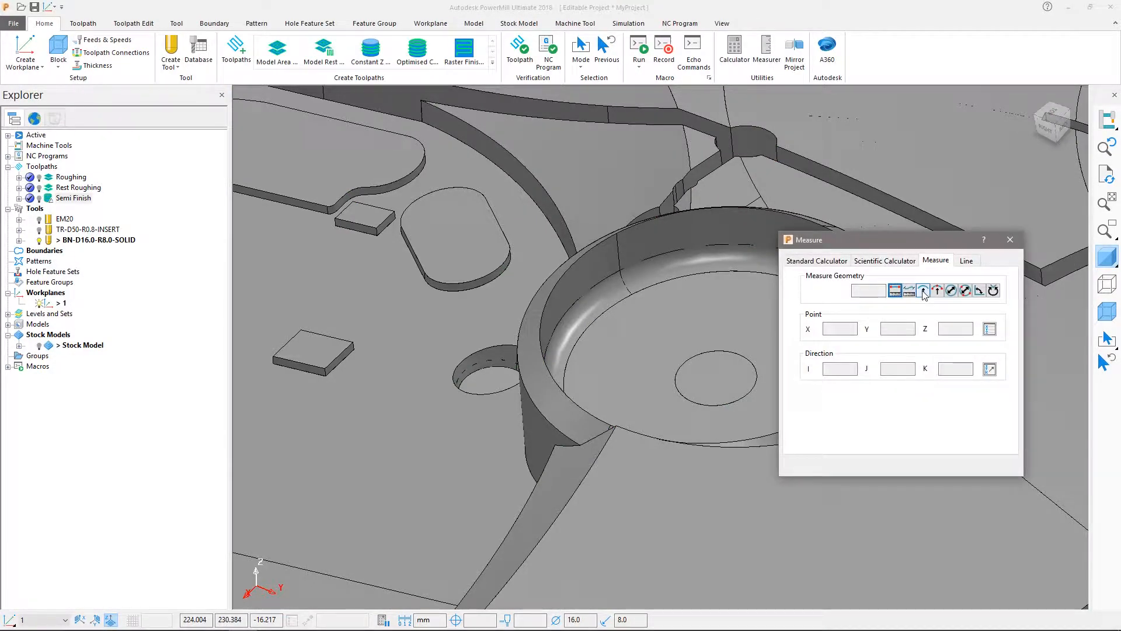
pyautogui.click(922, 293)
pyautogui.click(627, 280)
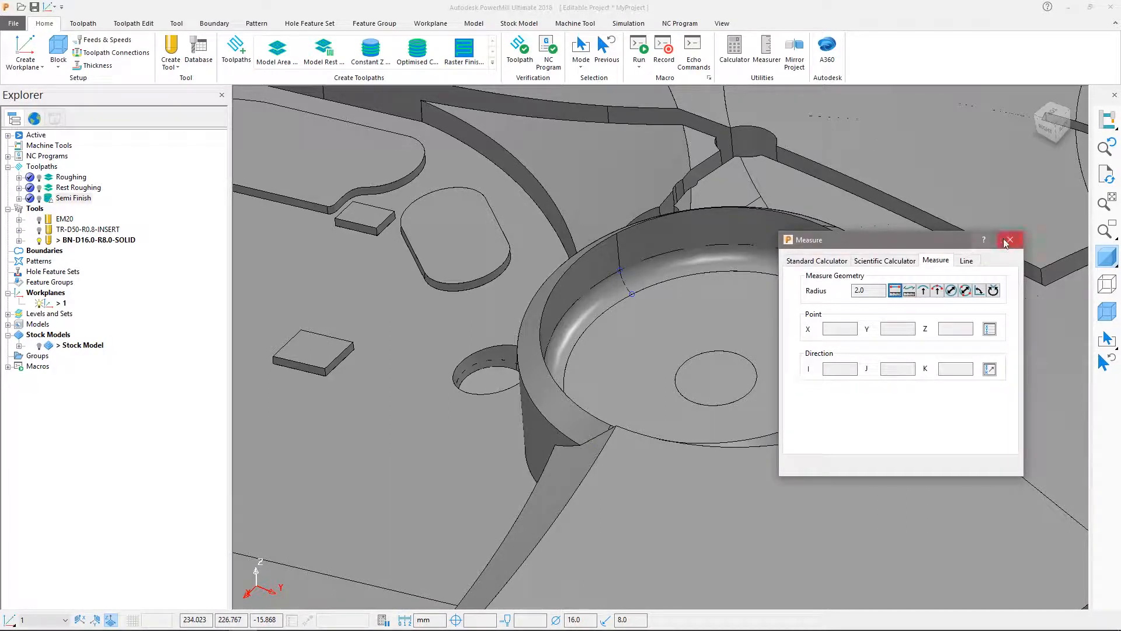
pyautogui.click(1008, 240)
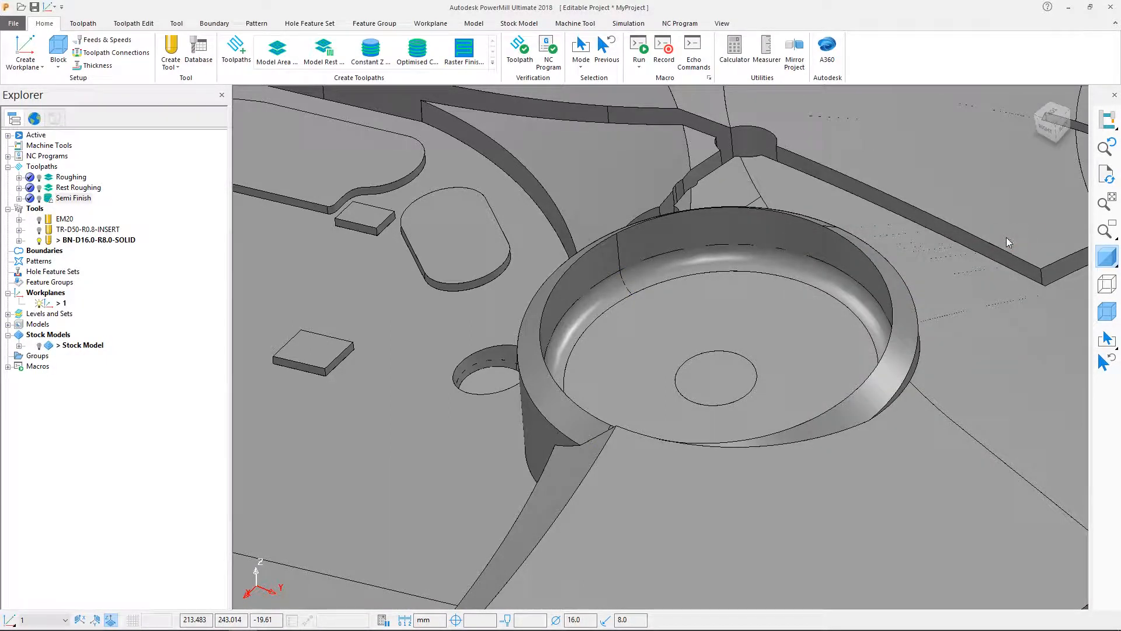
# Search the tool database for tip radiused tools with a minimum and maximum tip radius of 2.0.
pyautogui.hotkey('ctrl', '1')
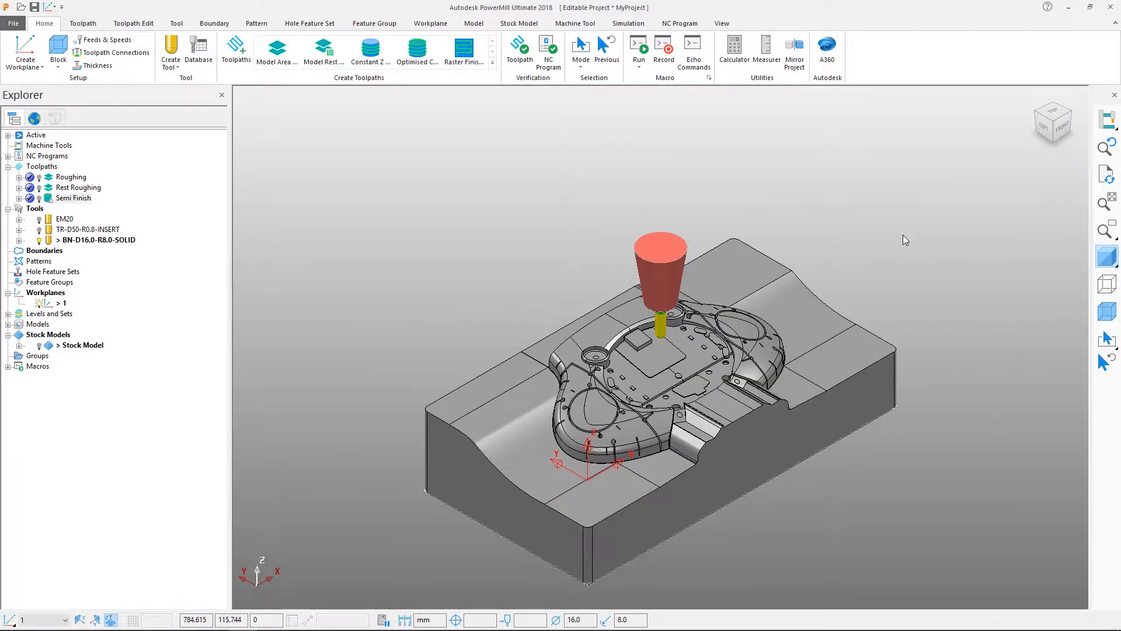
pyautogui.click(196, 46)
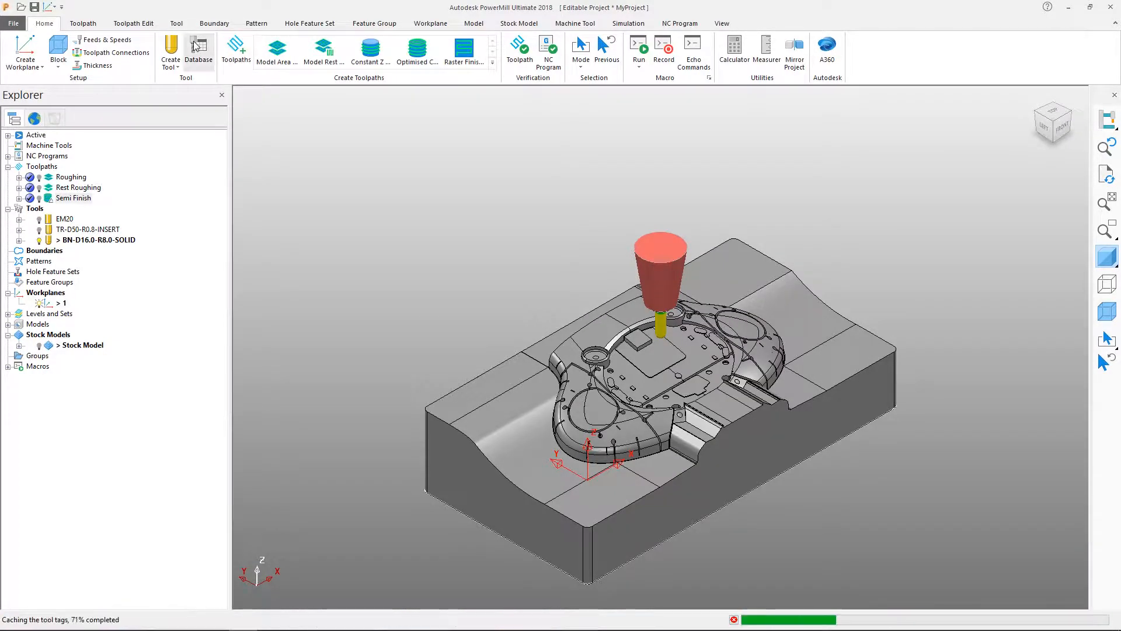
pyautogui.click(382, 143)
pyautogui.click(372, 191)
pyautogui.click(123, 227)
pyautogui.click(185, 242)
pyautogui.write('2')
pyautogui.press('Return')
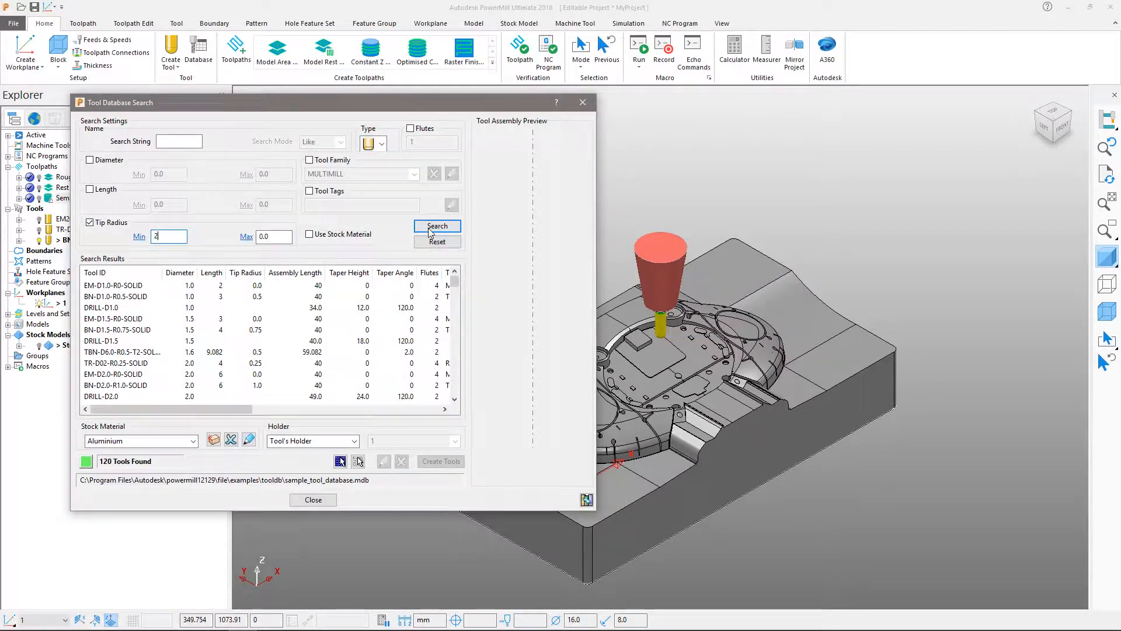
# Create the tool TR-D10-R2.0-SOLID from the search results and close the tool database.
pyautogui.click(134, 286)
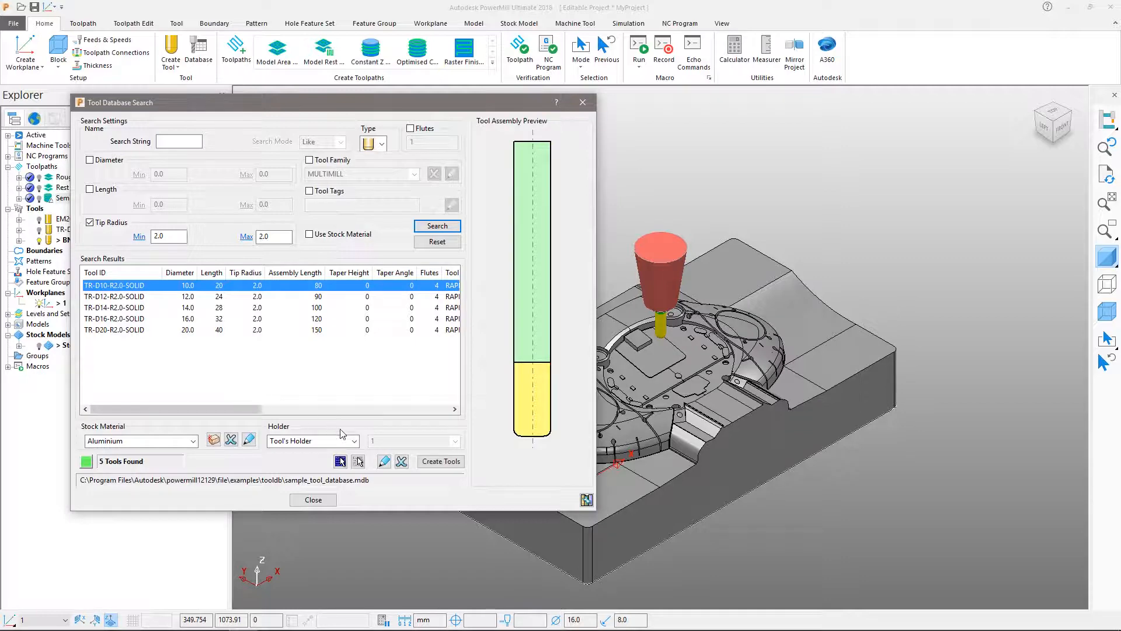
pyautogui.click(439, 461)
pyautogui.click(313, 500)
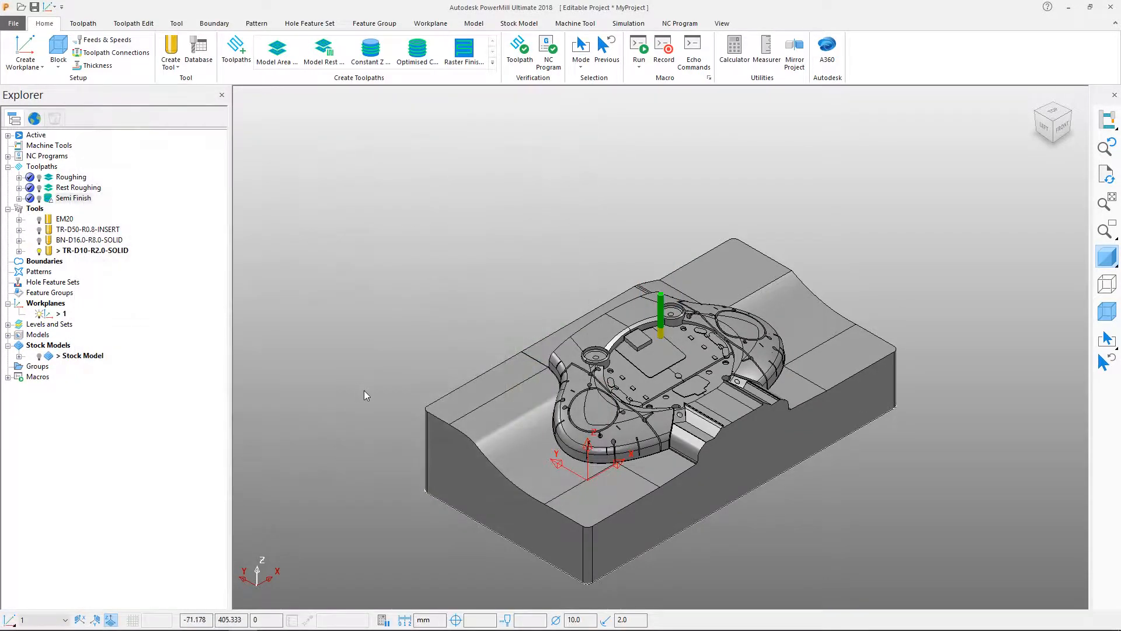
# Select the inner surfaces of both circular pockets and blank all the other surfaces of the model.
pyautogui.click(581, 59)
pyautogui.click(607, 108)
pyautogui.scroll(5, 717, 401)
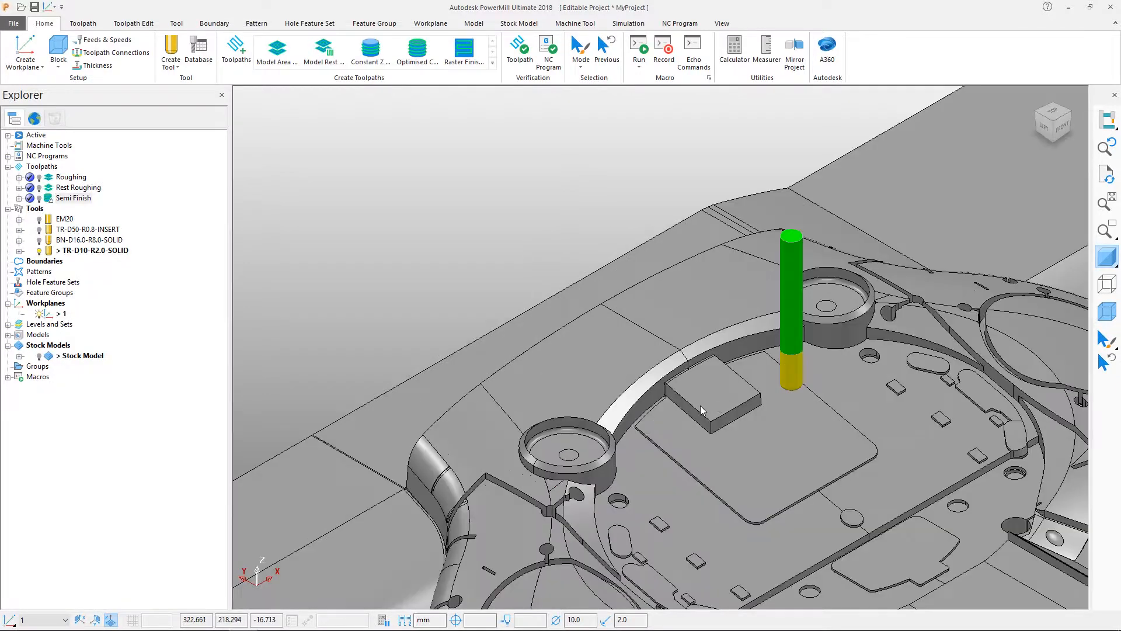
pyautogui.scroll(4, 485, 404)
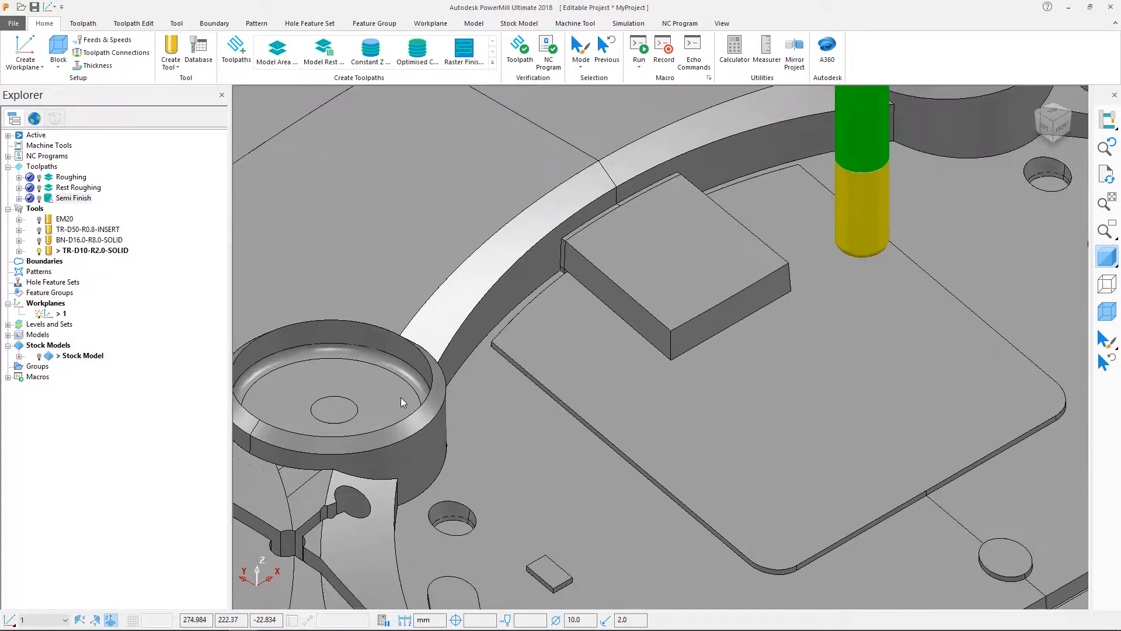
pyautogui.click(308, 365)
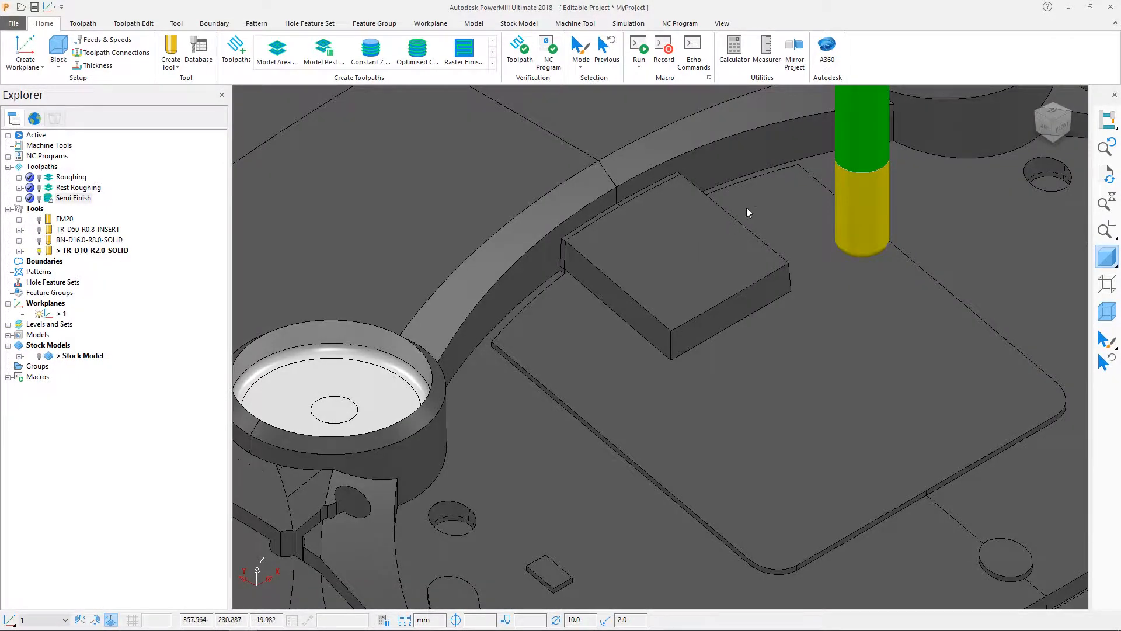
pyautogui.keyDown('shift'); pyautogui.moveTo(746, 208); pyautogui.dragTo(517, 442, button='middle'); pyautogui.keyUp('shift')
pyautogui.moveTo(754, 216); pyautogui.dragTo(724, 281)
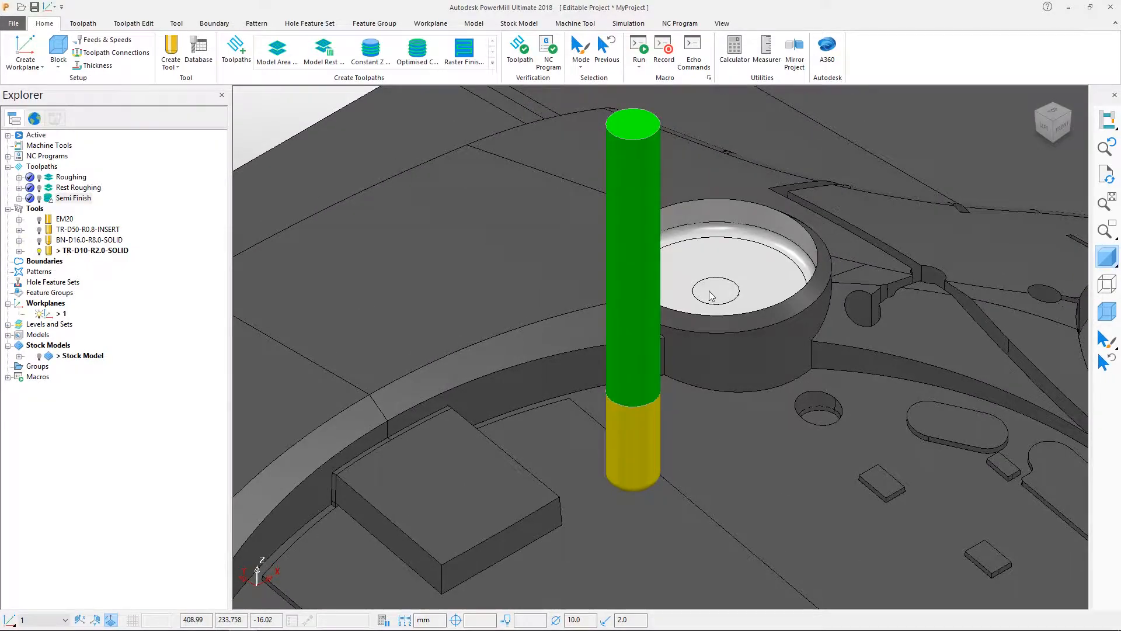
pyautogui.scroll(-5, 711, 295)
pyautogui.moveTo(711, 331); pyautogui.dragTo(632, 457, button='middle')
pyautogui.hotkey('ctrl', 'k')
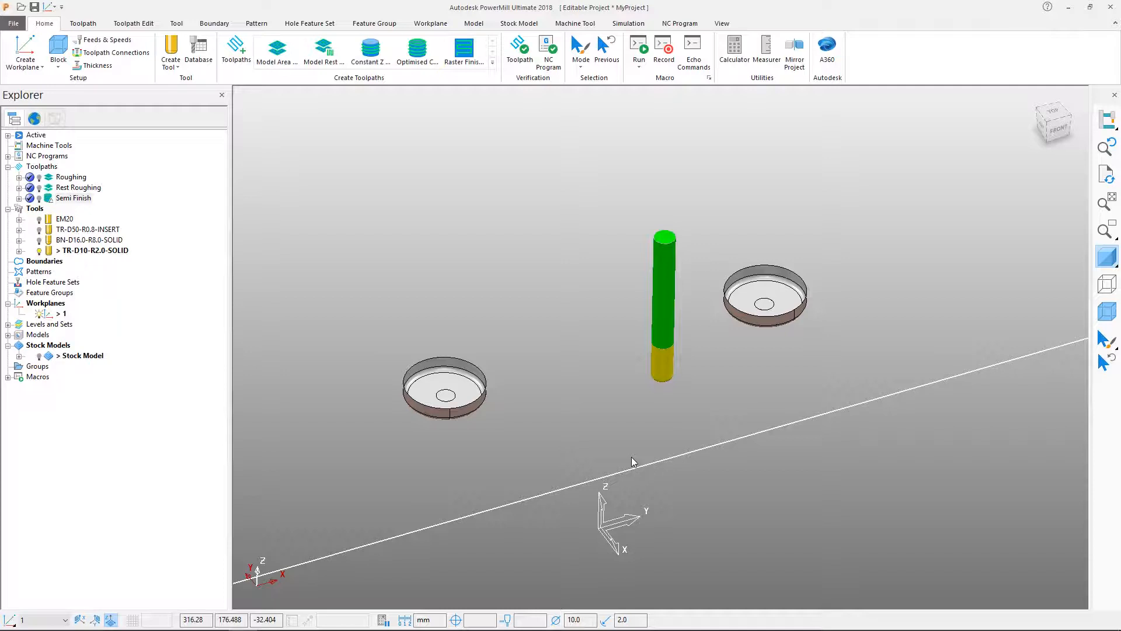
# Create a user defined boundary named Pockets from the selected surfaces of the two circular pockets.
pyautogui.scroll(2, 657, 415)
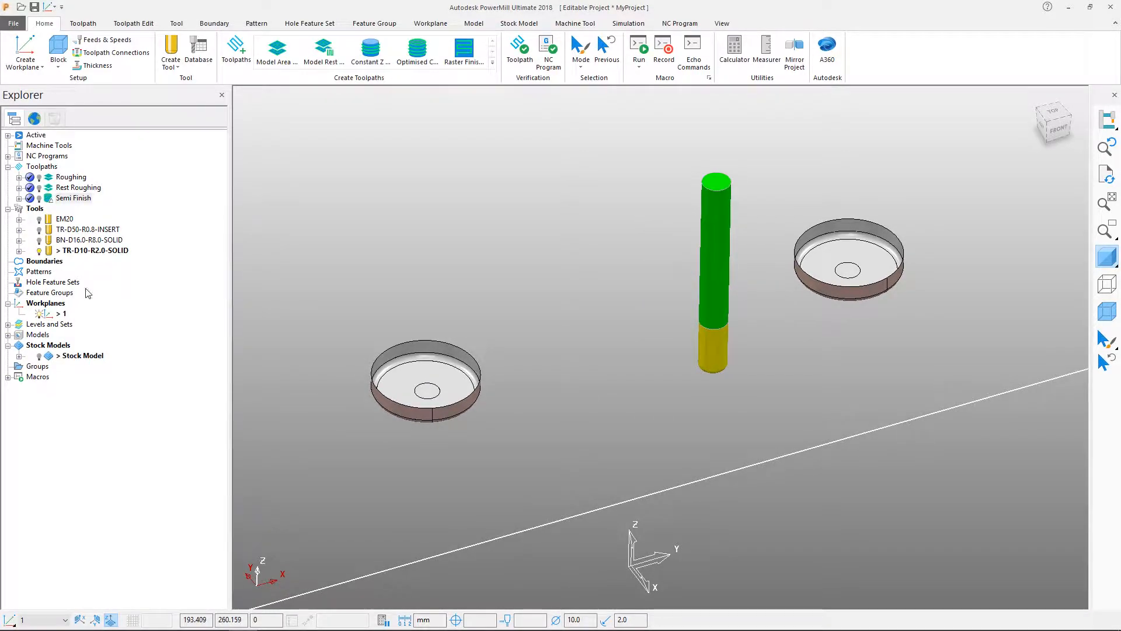
pyautogui.rightClick(50, 261)
pyautogui.moveTo(102, 324)
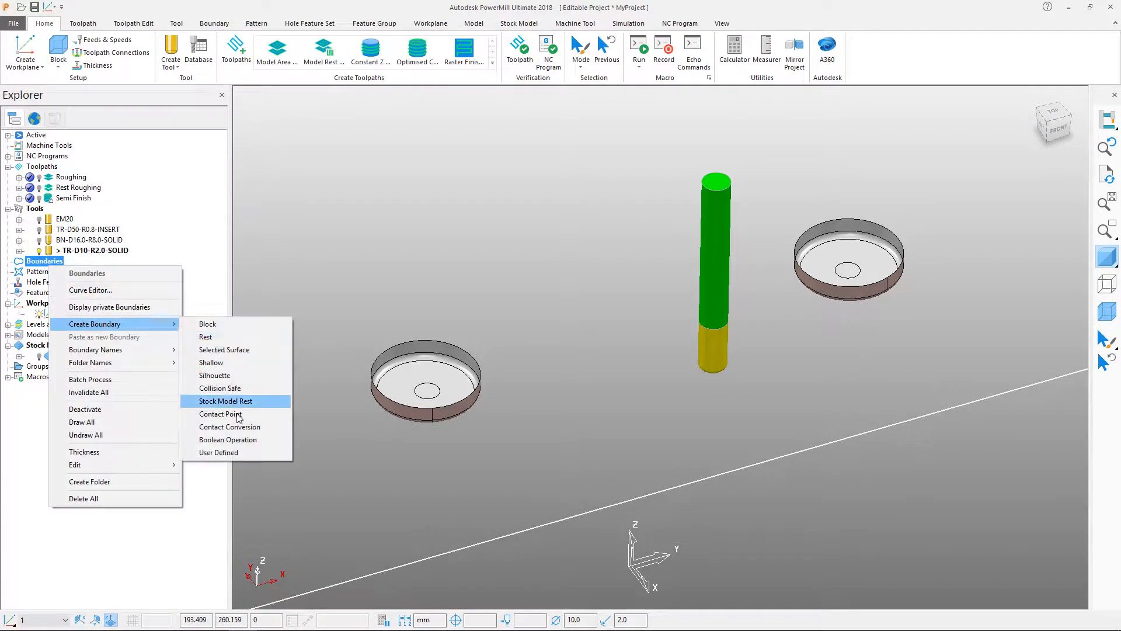
pyautogui.click(239, 452)
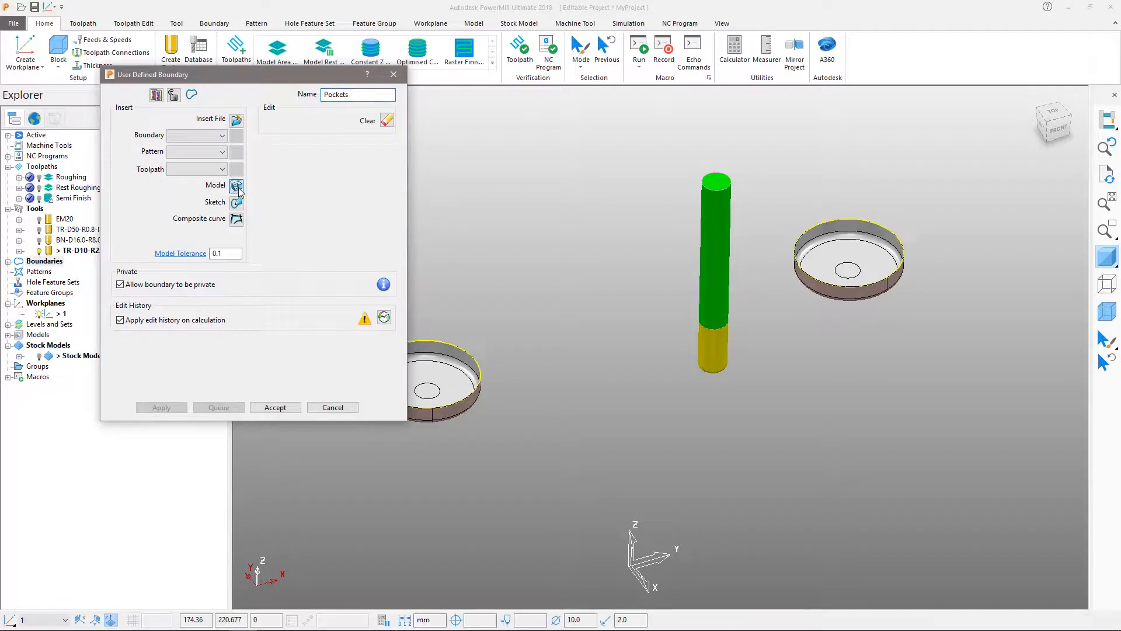
pyautogui.click(283, 407)
# Switch back to box selection, clear the selection and unblank the whole model.
pyautogui.click(581, 59)
pyautogui.click(579, 80)
pyautogui.click(531, 191)
pyautogui.hotkey('ctrl', 'l')
pyautogui.scroll(-5, 523, 151)
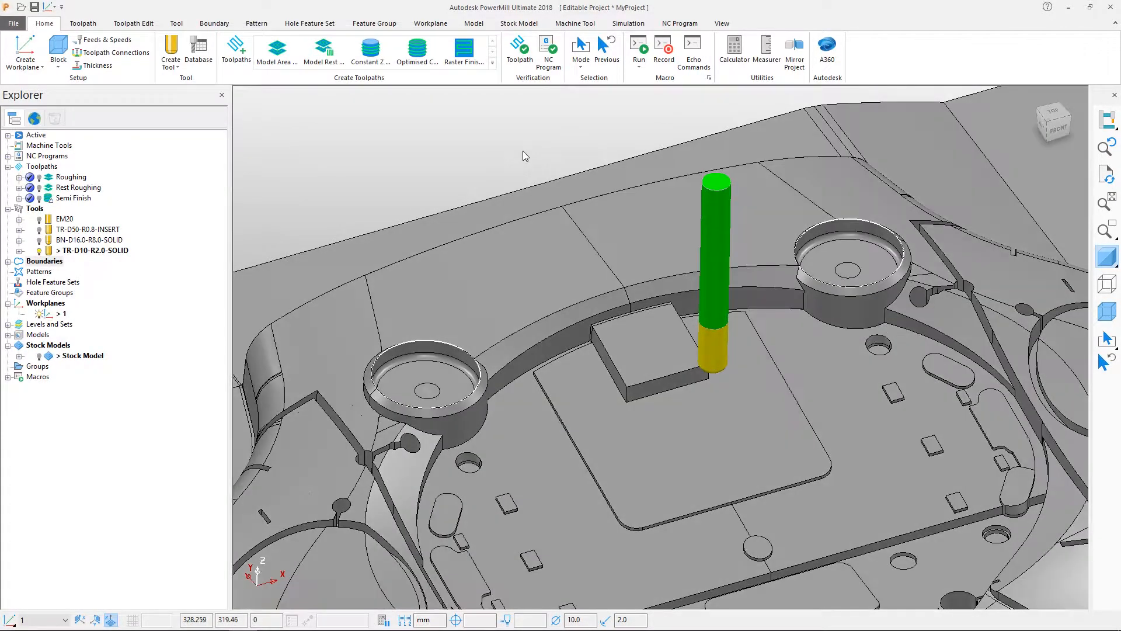
pyautogui.keyDown('shift'); pyautogui.moveTo(527, 168); pyautogui.dragTo(566, 219, button='middle'); pyautogui.keyUp('shift')
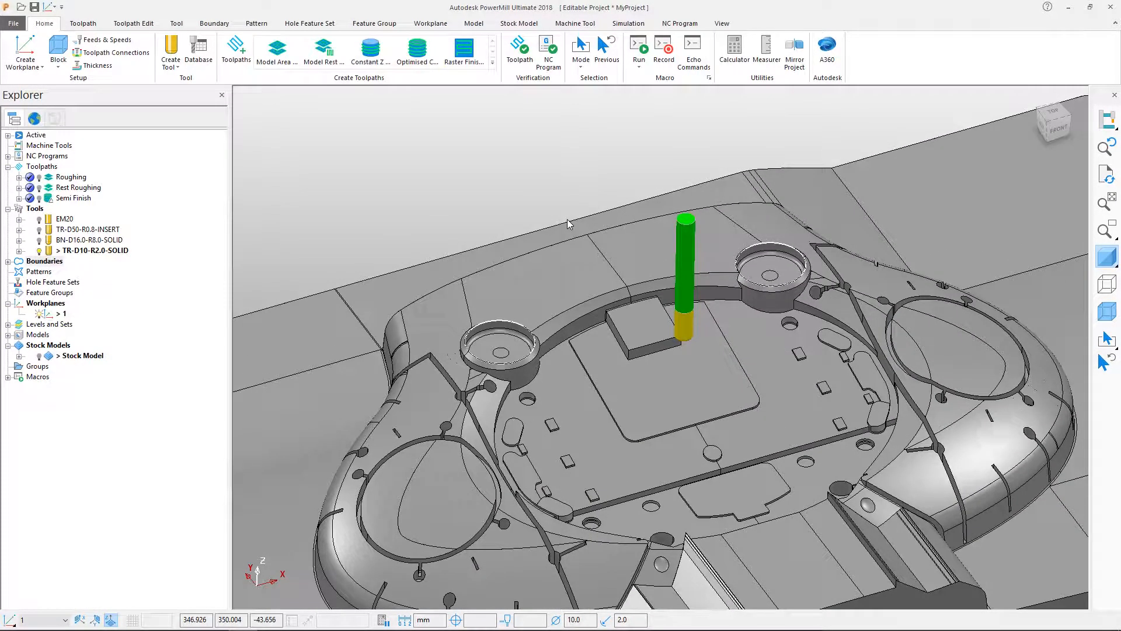
# Activate the Semi Finish toolpath, create a copy of it from its settings and name the copy Pockets.
pyautogui.doubleClick(59, 200)
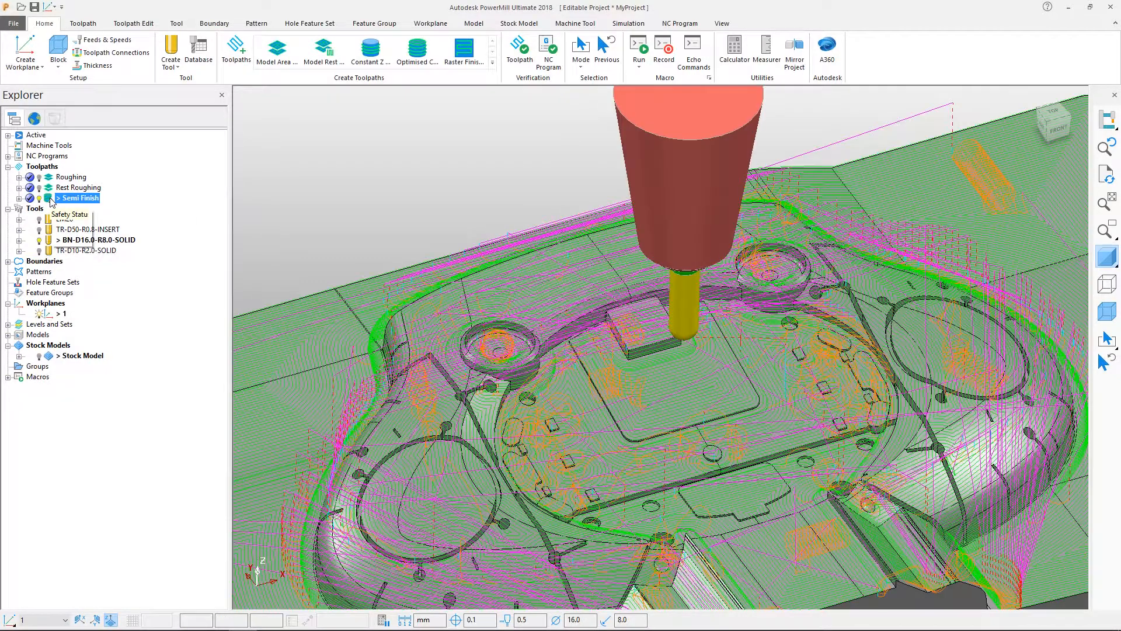
pyautogui.rightClick(51, 202)
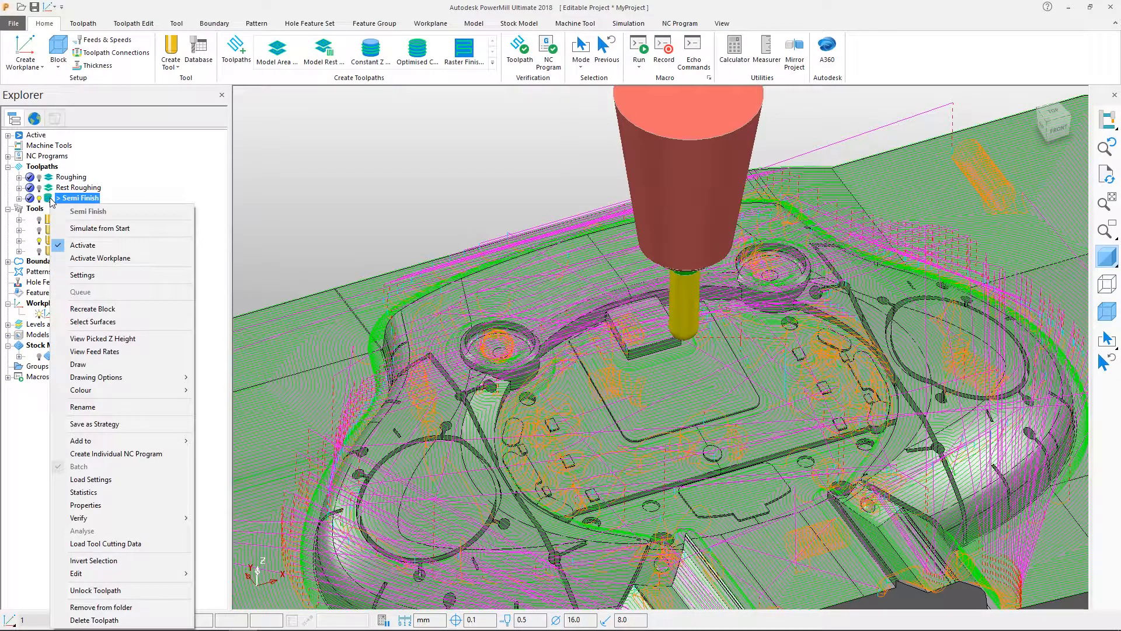
pyautogui.click(102, 275)
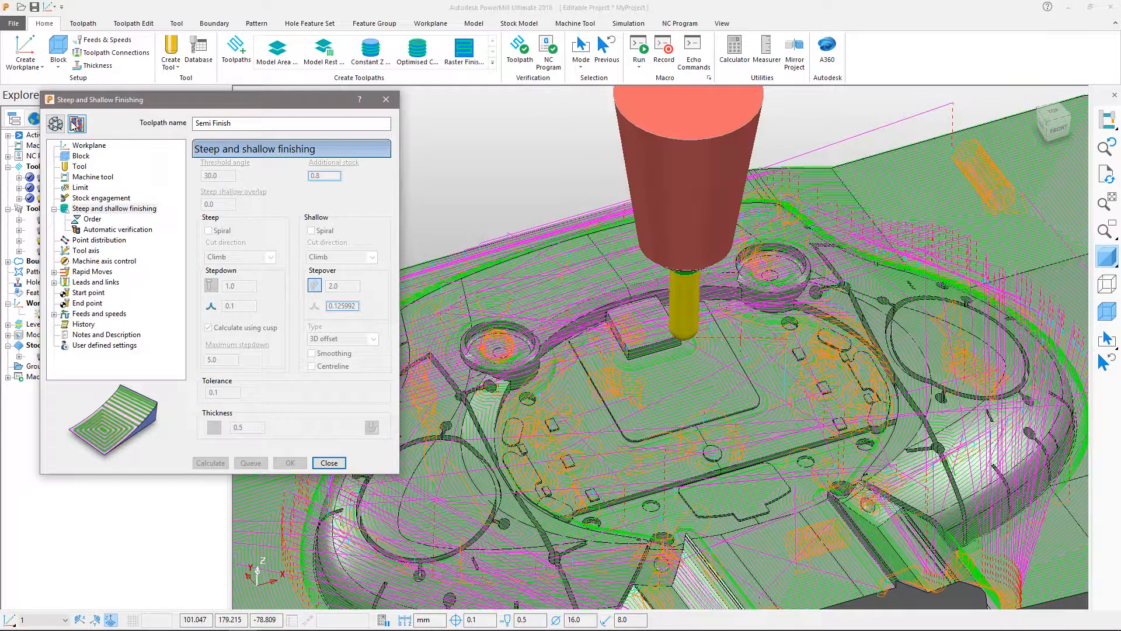
pyautogui.click(239, 157)
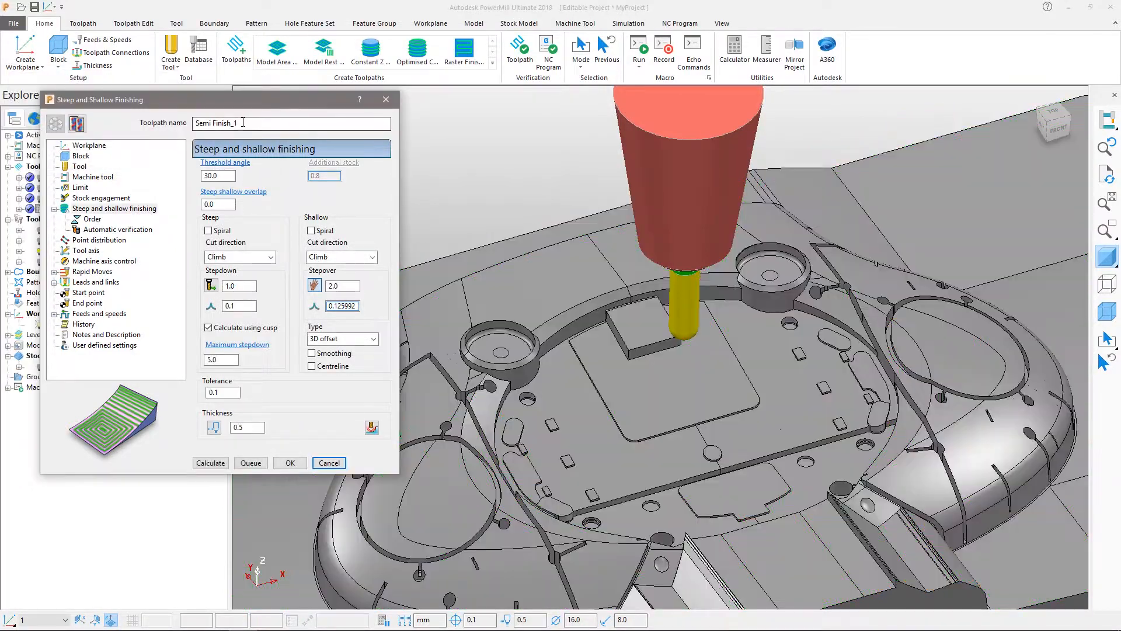
pyautogui.write('Pockets')
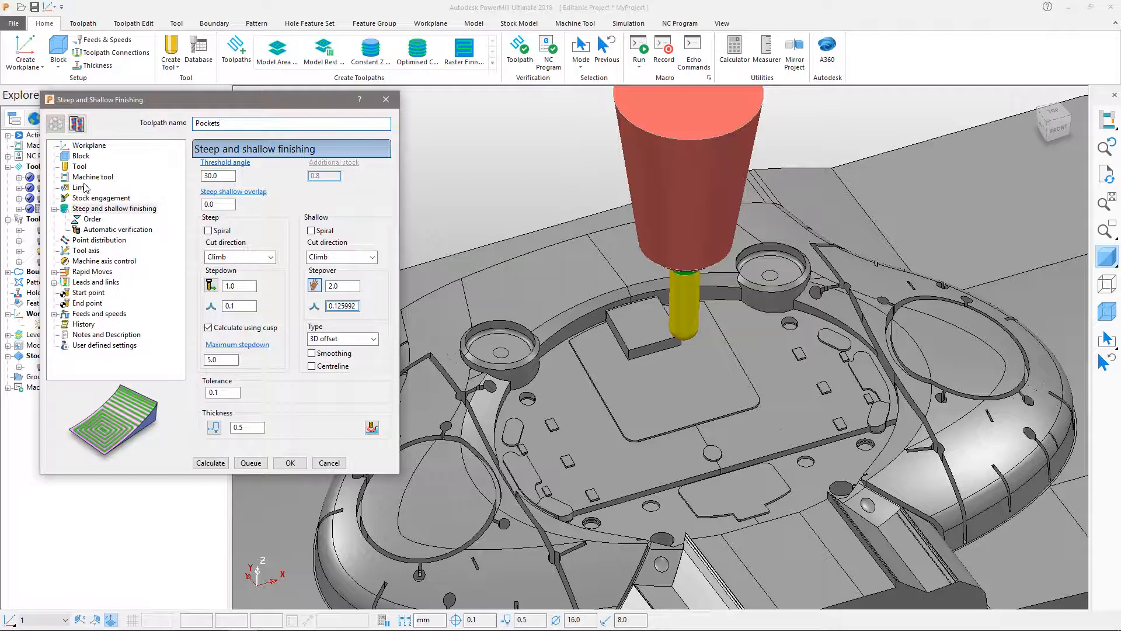
# Assign the TR-D10-R2.0-SOLID tool to the Pockets toolpath and limit it to the Pockets boundary.
pyautogui.click(79, 166)
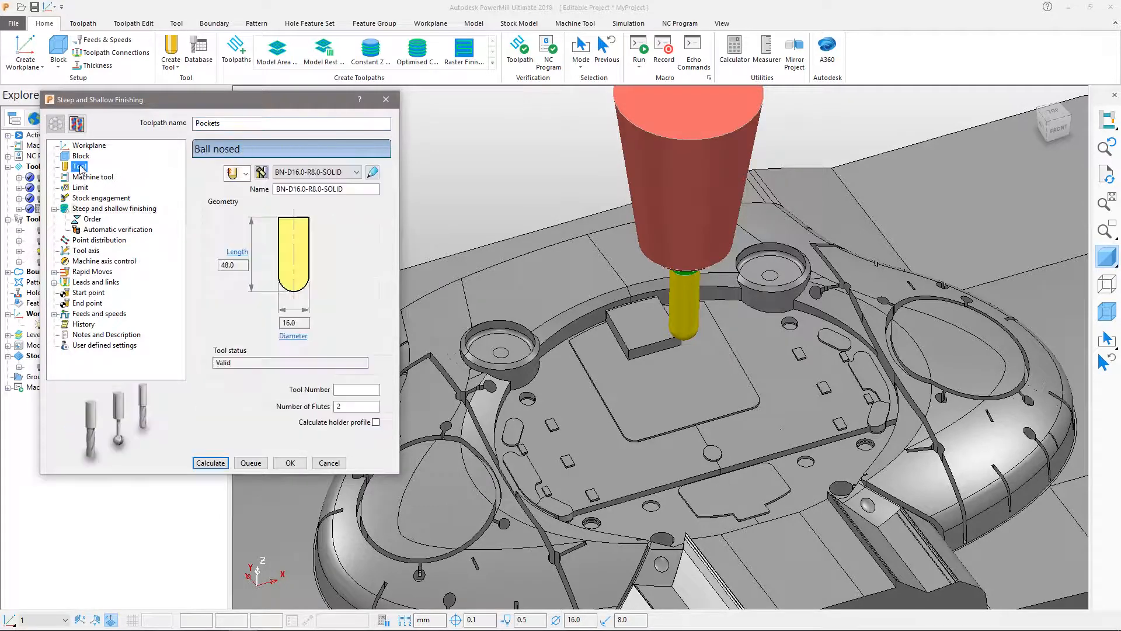
pyautogui.click(316, 172)
pyautogui.click(303, 228)
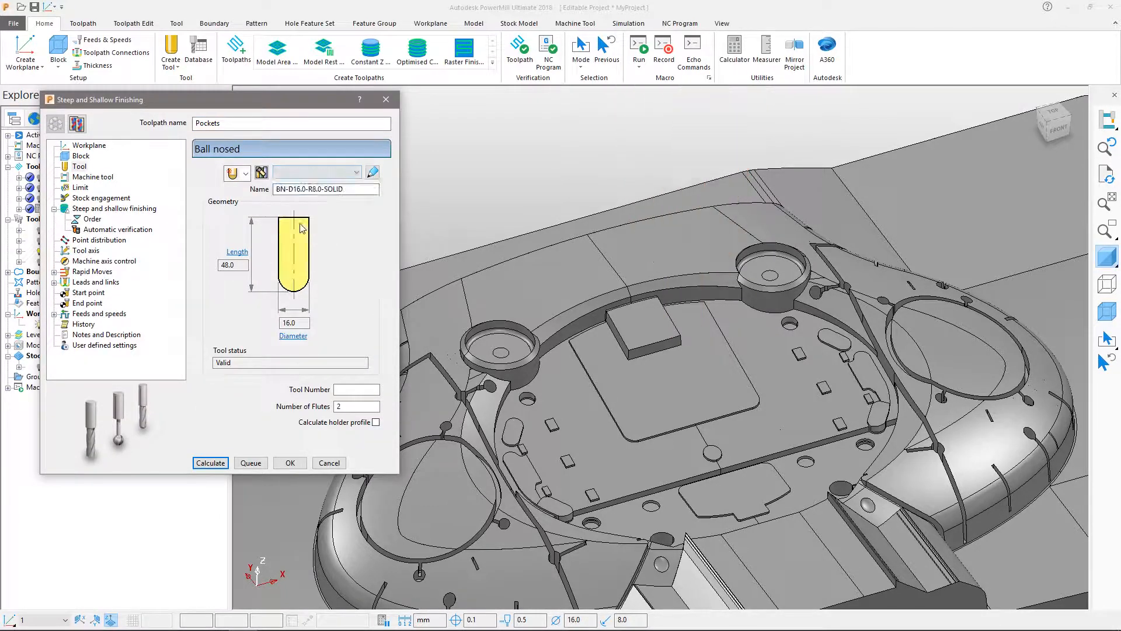
pyautogui.click(80, 187)
pyautogui.click(265, 193)
pyautogui.click(265, 237)
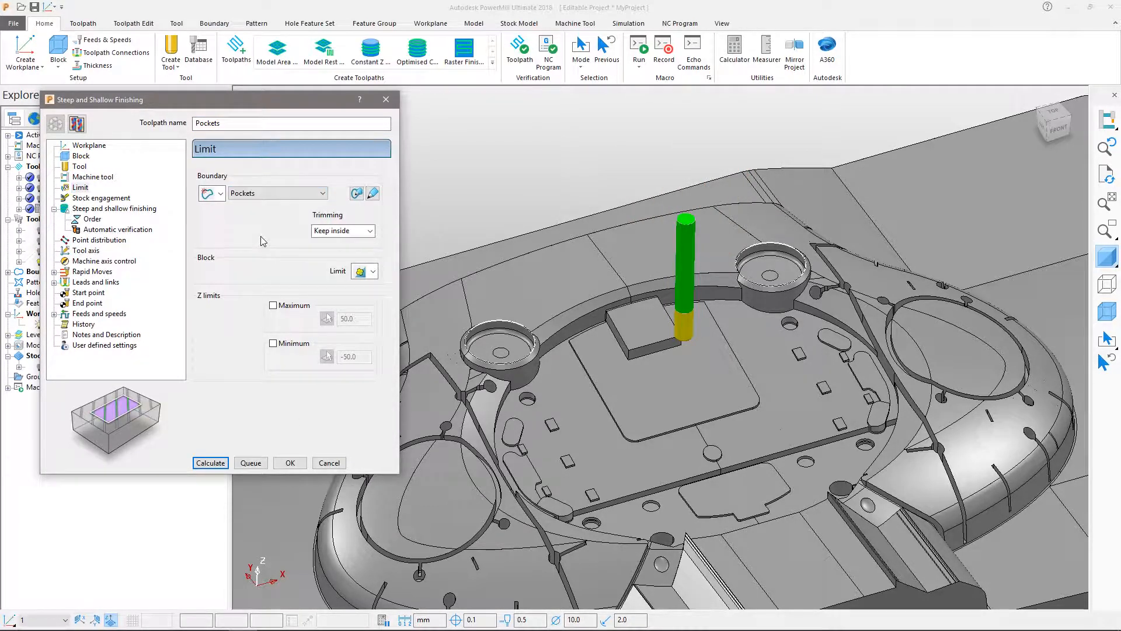
# Enable spiral for both the steep and shallow areas and set the shallow cut direction to Conventional.
pyautogui.click(112, 209)
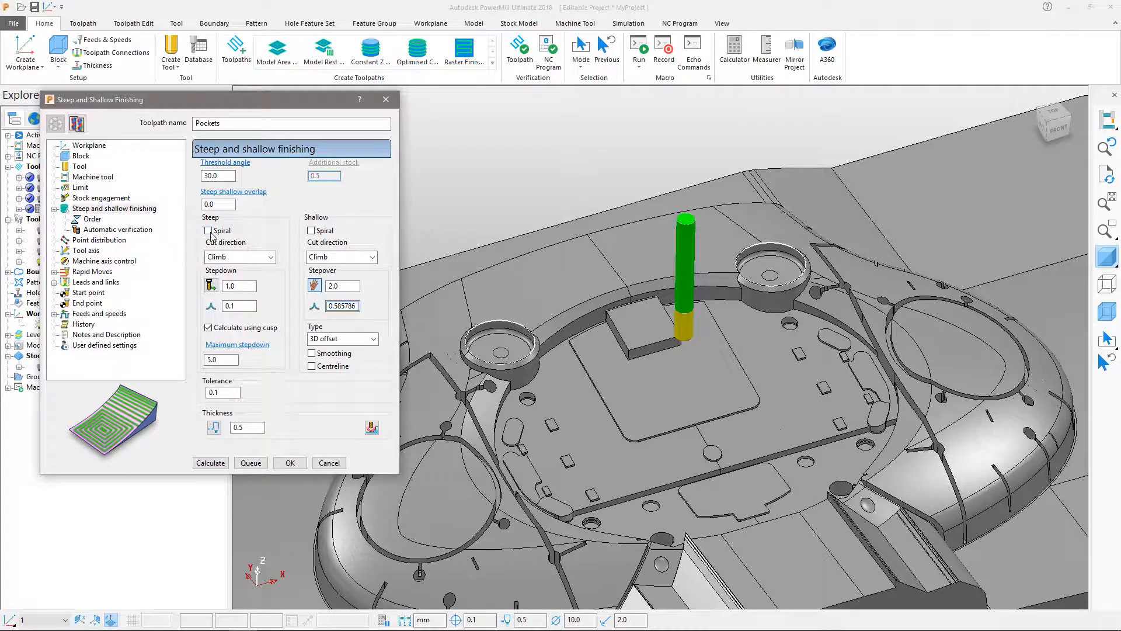
pyautogui.click(351, 257)
pyautogui.click(345, 284)
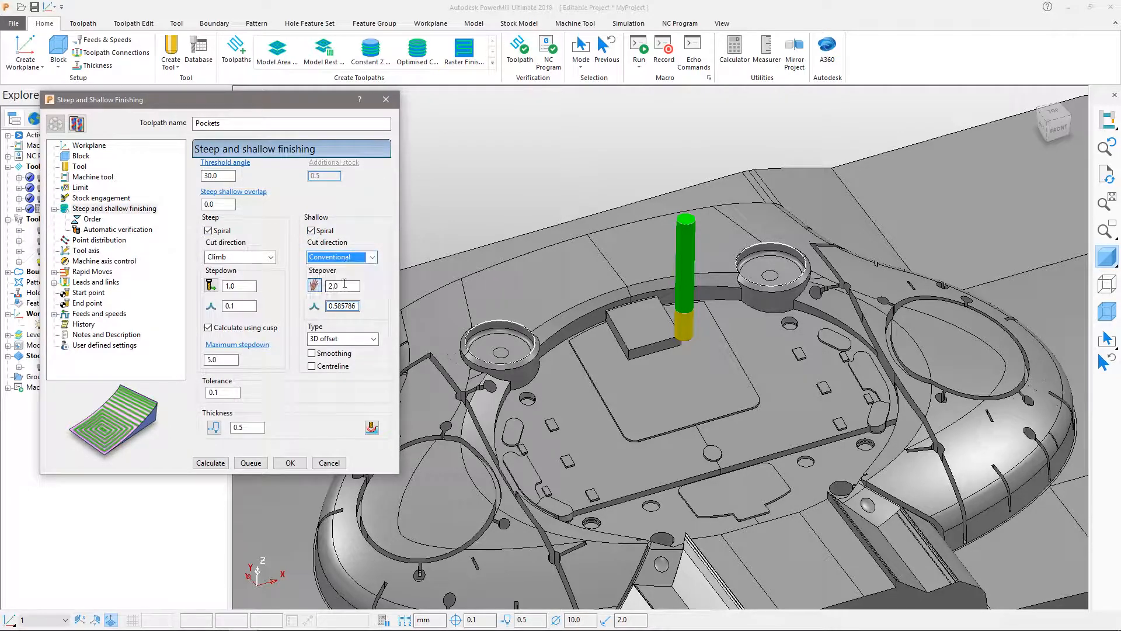
# Set the steep stepdown to 0.5 and the shallow stepover to 5.0.
pyautogui.doubleClick(249, 286)
pyautogui.click(211, 285)
pyautogui.click(340, 286)
pyautogui.write('5.0')
pyautogui.press('Tab')
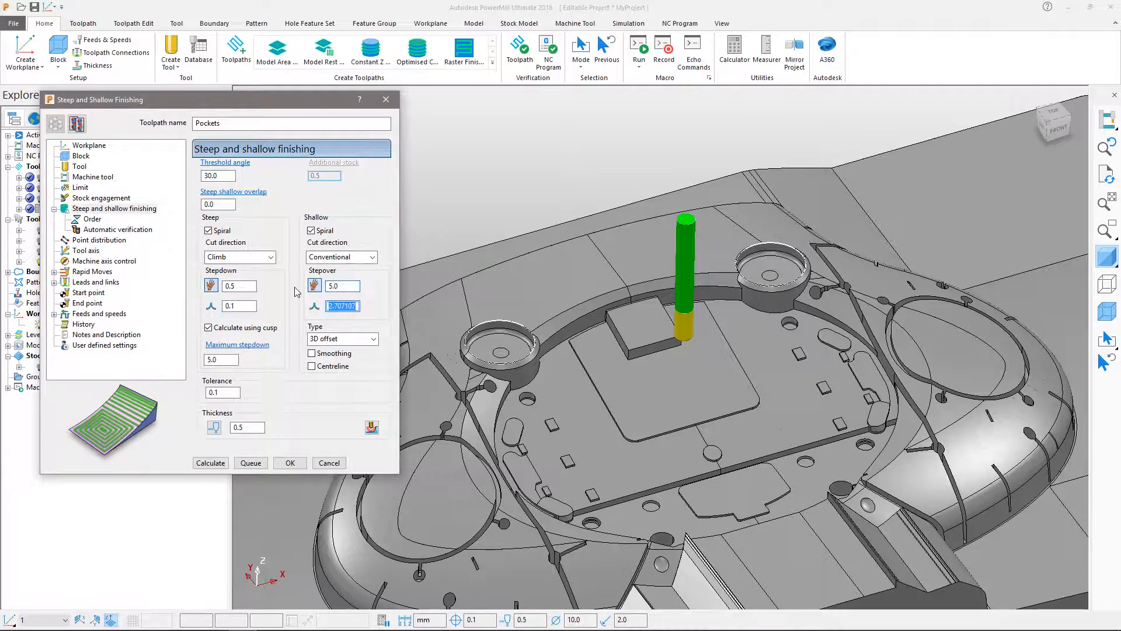
# Turn off stepdown calculation using cusp, set tolerance to 0.01 and thickness to 0, and calculate the Pockets toolpath.
pyautogui.click(209, 328)
pyautogui.click(232, 392)
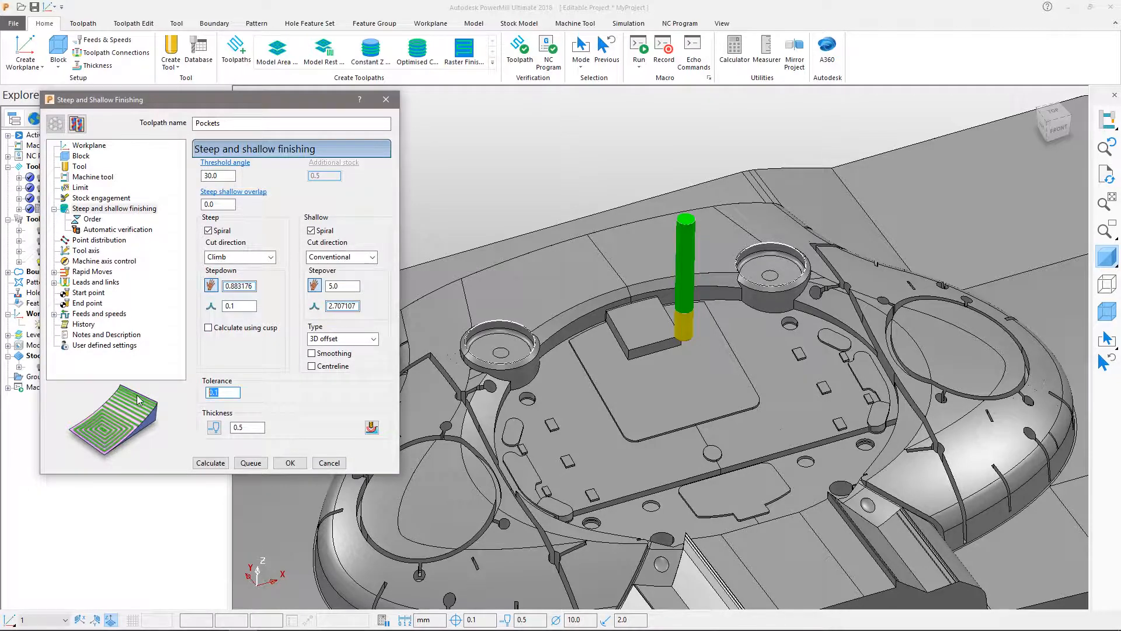
pyautogui.press('Tab')
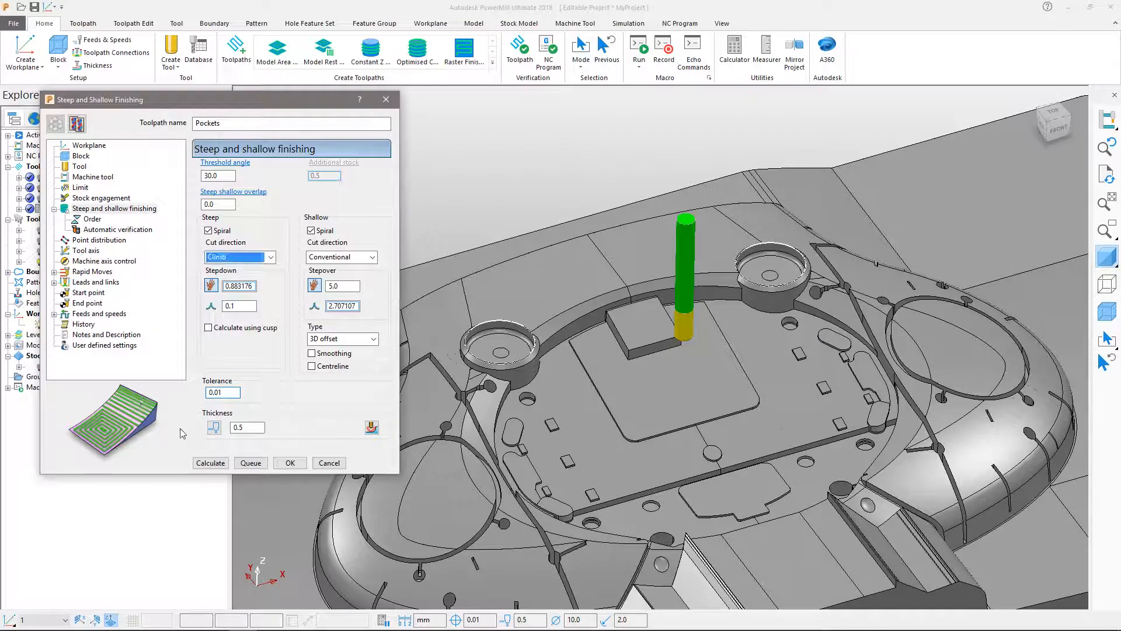
pyautogui.click(247, 427)
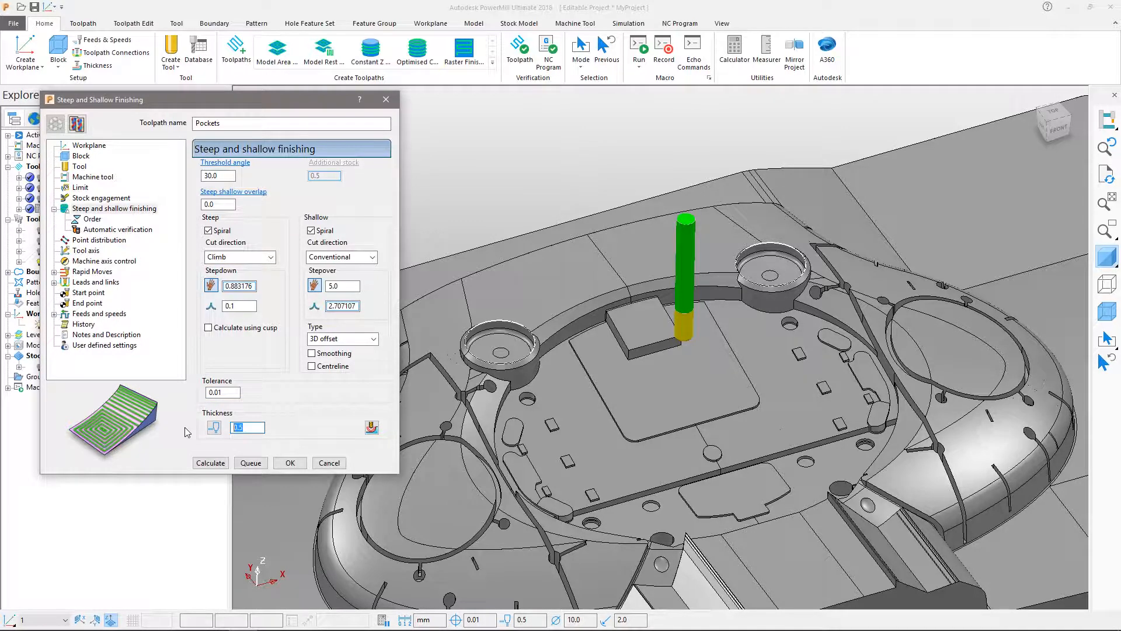
pyautogui.click(204, 463)
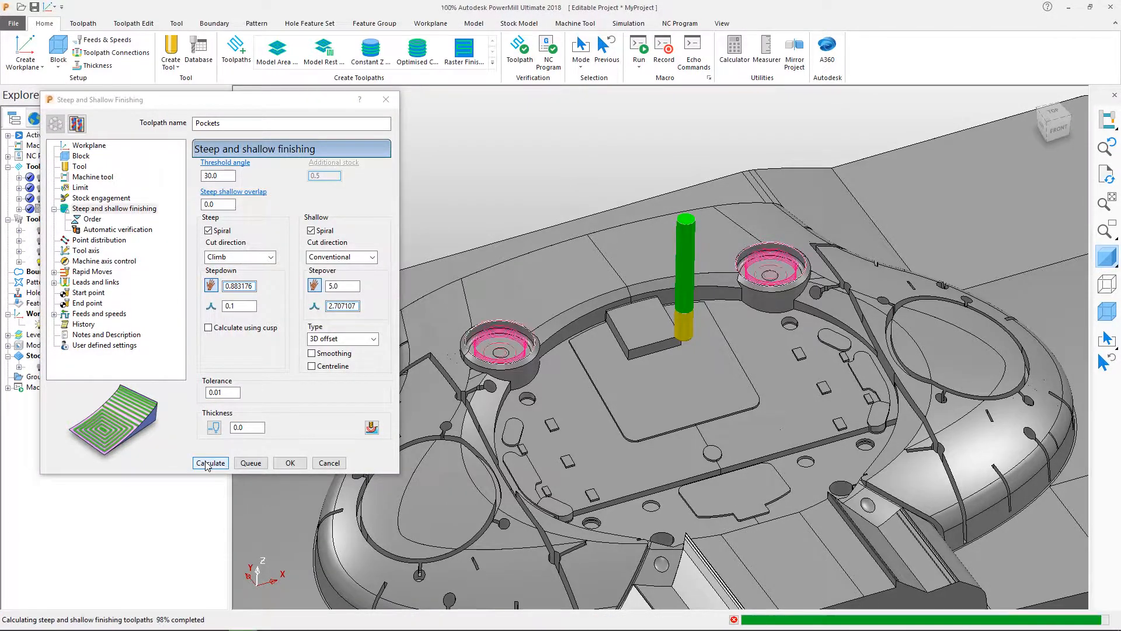
# Make the Pockets toolpath editable again and enable a maximum Z limit picked on the circular pocket's upper rim in front view.
pyautogui.scroll(5, 576, 395)
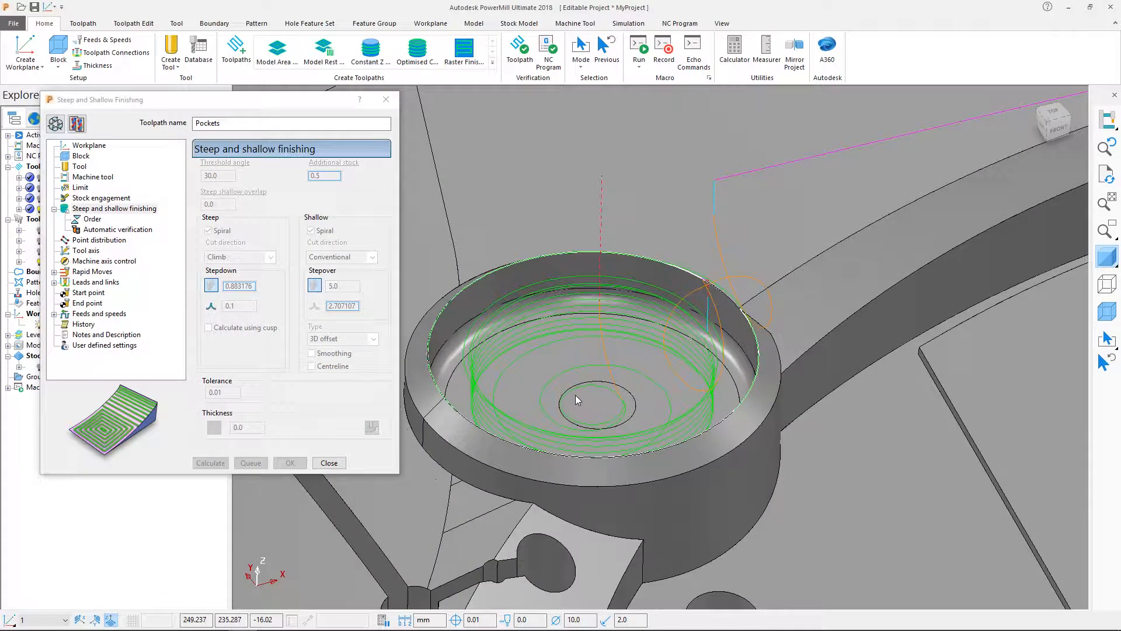
pyautogui.keyDown('shift'); pyautogui.moveTo(542, 402); pyautogui.dragTo(583, 365, button='middle'); pyautogui.keyUp('shift')
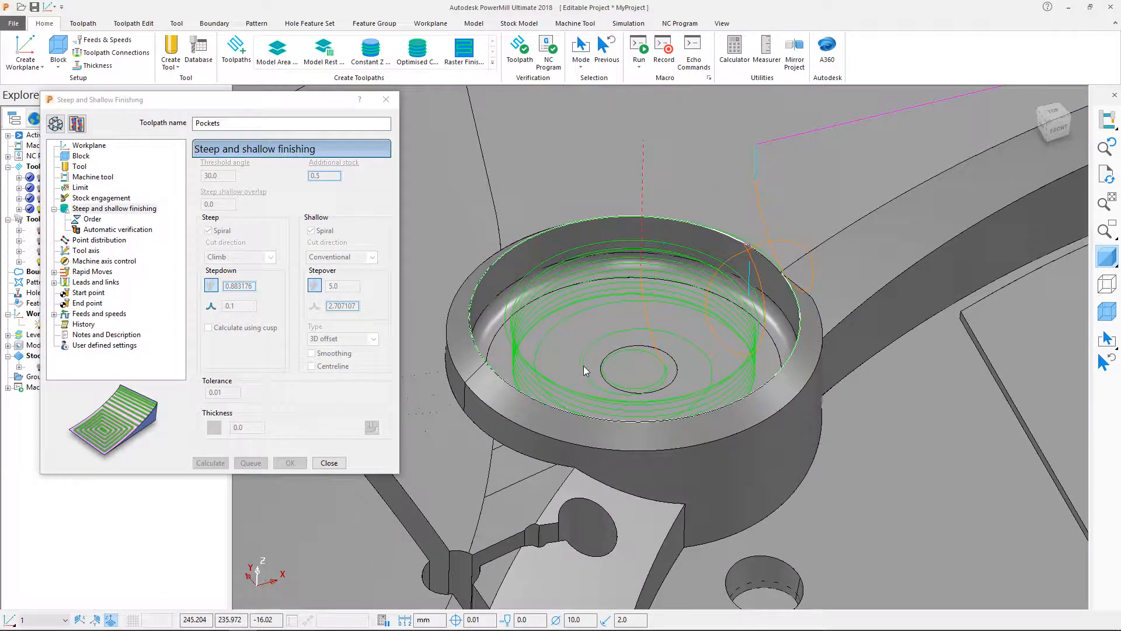
pyautogui.click(55, 124)
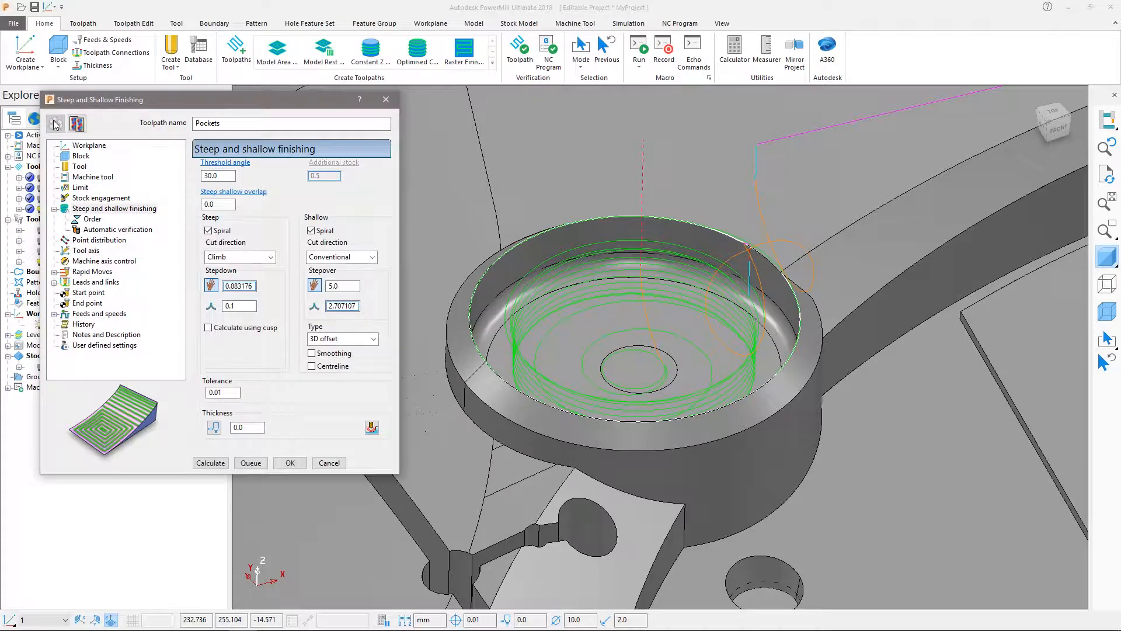
pyautogui.click(83, 187)
pyautogui.click(300, 304)
pyautogui.moveTo(608, 352); pyautogui.dragTo(606, 347, button='middle')
pyautogui.hotkey('ctrl', '2')
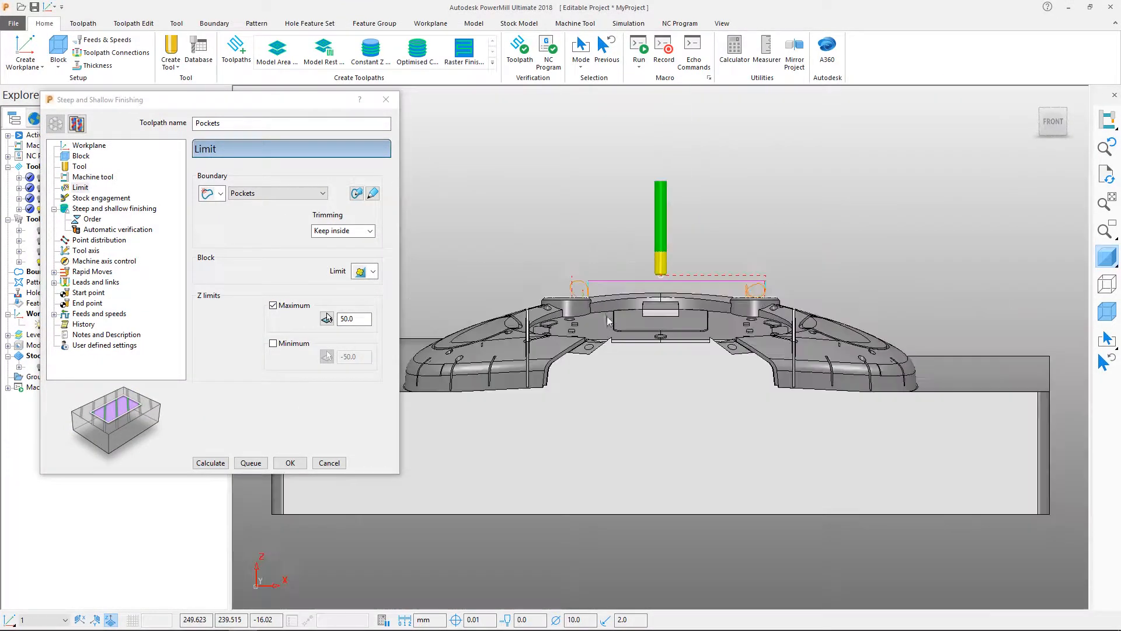
pyautogui.keyDown('ctrl'); pyautogui.keyDown('shift'); pyautogui.moveTo(534, 271); pyautogui.dragTo(604, 326, button='middle'); pyautogui.keyUp('shift'); pyautogui.keyUp('ctrl')
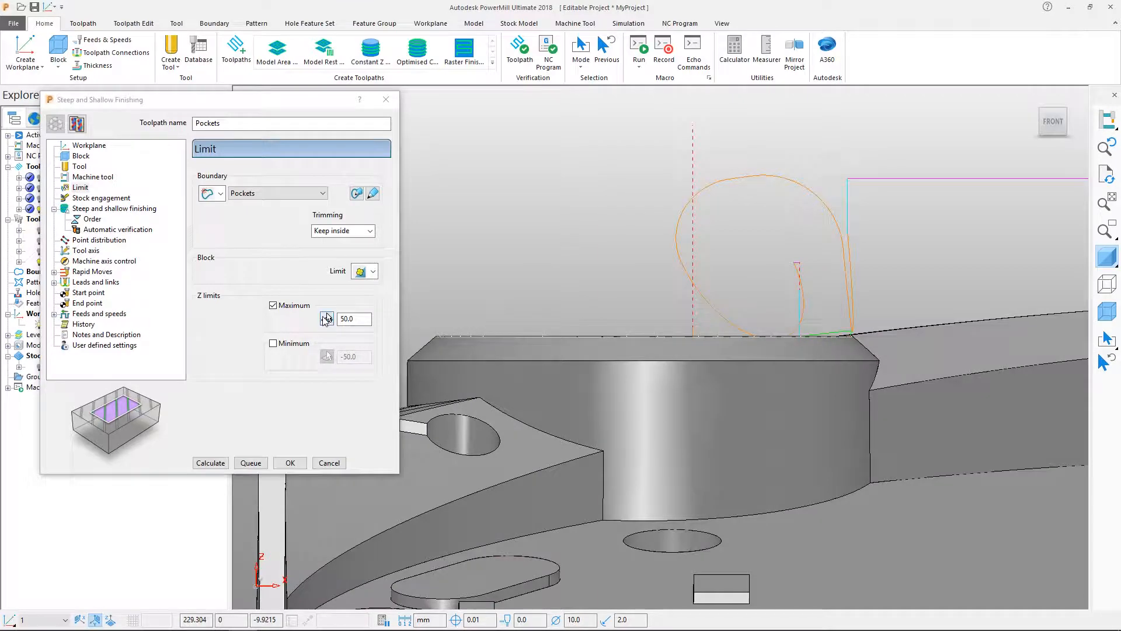
pyautogui.click(326, 318)
pyautogui.click(491, 337)
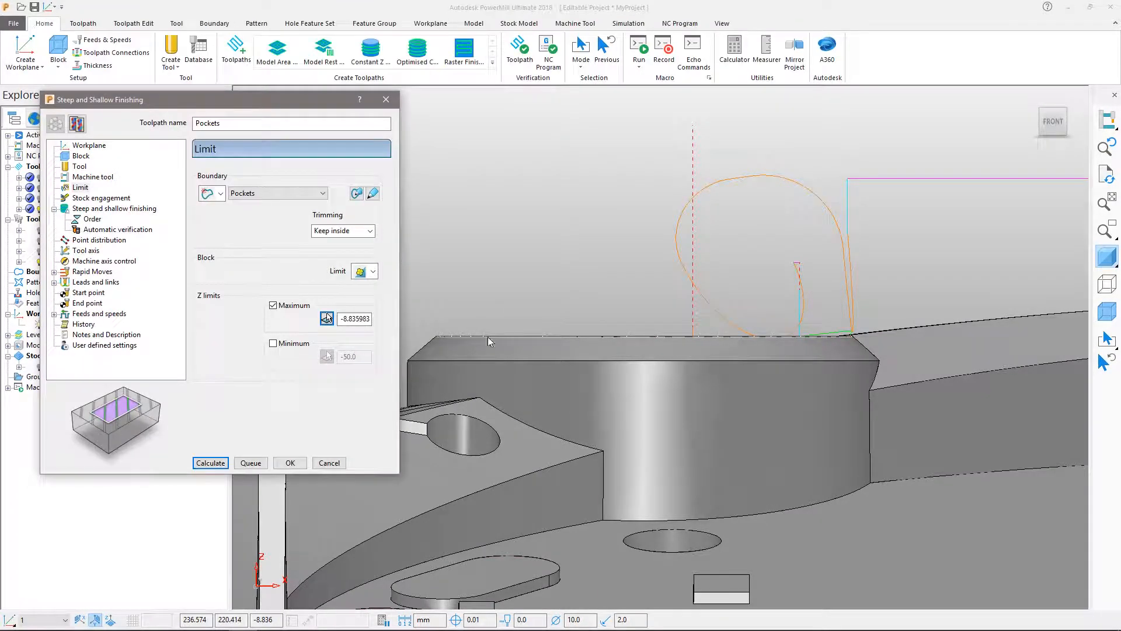
# Lower the maximum Z limit by 2 mm, recalculate the Pockets toolpath and close its settings.
pyautogui.click(371, 318)
pyautogui.write('-2')
pyautogui.click(216, 463)
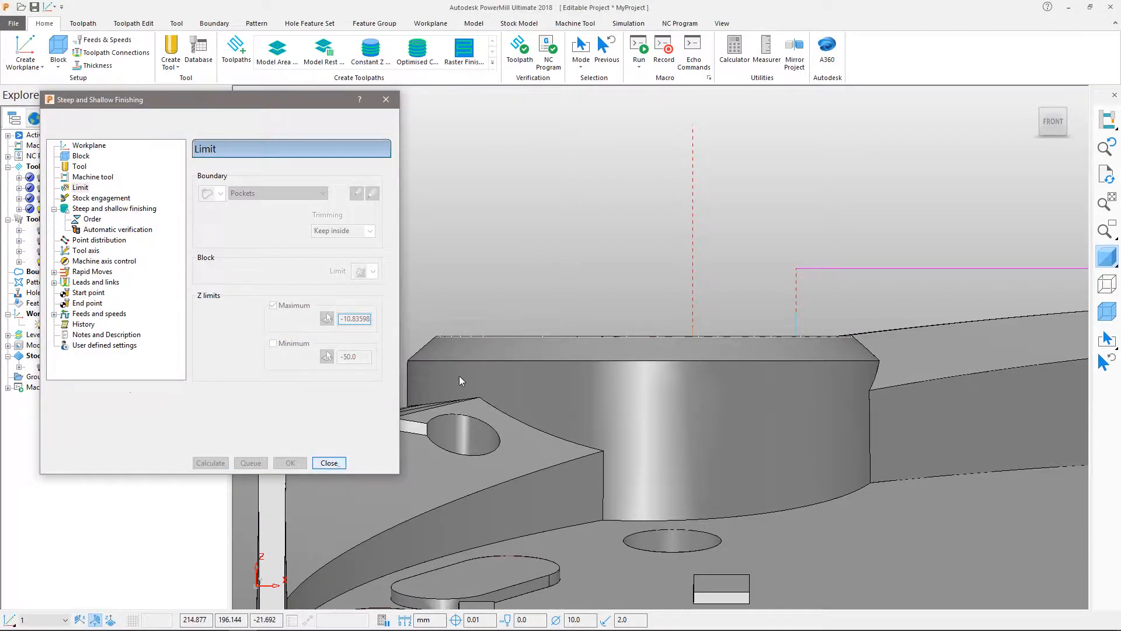
pyautogui.click(329, 463)
# Examine the recalculated spiral toolpath in both circular pockets, up close and from an overall view.
pyautogui.moveTo(500, 289); pyautogui.dragTo(628, 330, button='middle')
pyautogui.keyDown('shift'); pyautogui.moveTo(675, 263); pyautogui.dragTo(660, 514, button='middle'); pyautogui.keyUp('shift')
pyautogui.scroll(-5, 506, 419)
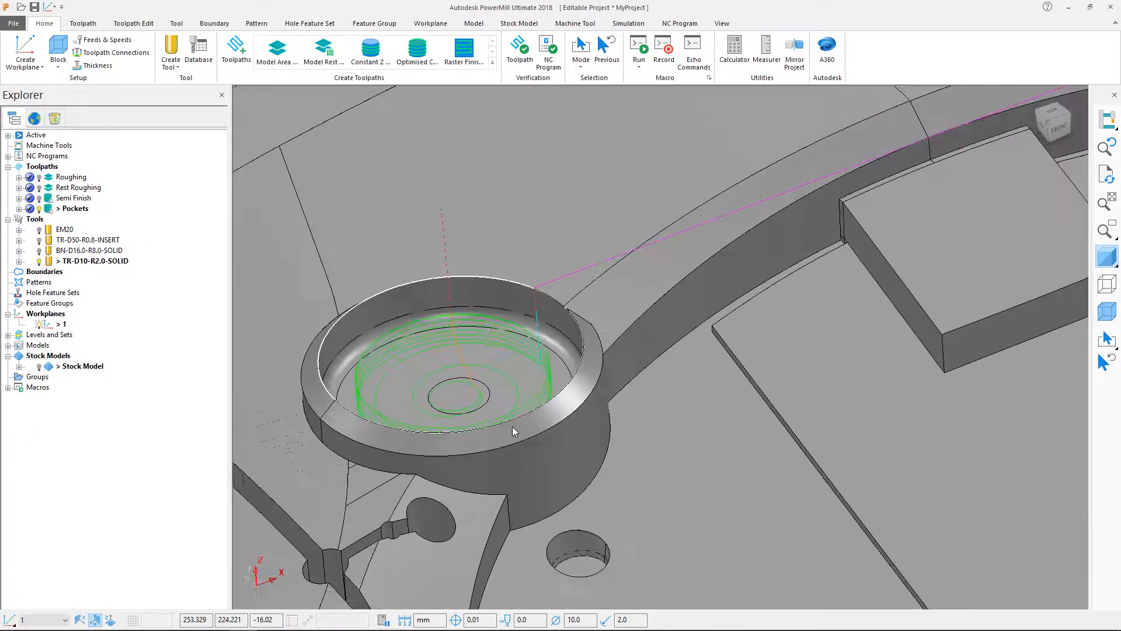
pyautogui.keyDown('shift'); pyautogui.moveTo(611, 439); pyautogui.dragTo(491, 496, button='middle'); pyautogui.keyUp('shift')
pyautogui.moveTo(336, 231)
pyautogui.mouseDown(button='middle')
pyautogui.moveTo(330, 241)
pyautogui.moveTo(345, 251)
pyautogui.mouseUp(button='middle')
pyautogui.scroll(-5, 348, 248)
pyautogui.keyDown('shift'); pyautogui.moveTo(430, 309); pyautogui.dragTo(549, 237, button='middle'); pyautogui.keyUp('shift')
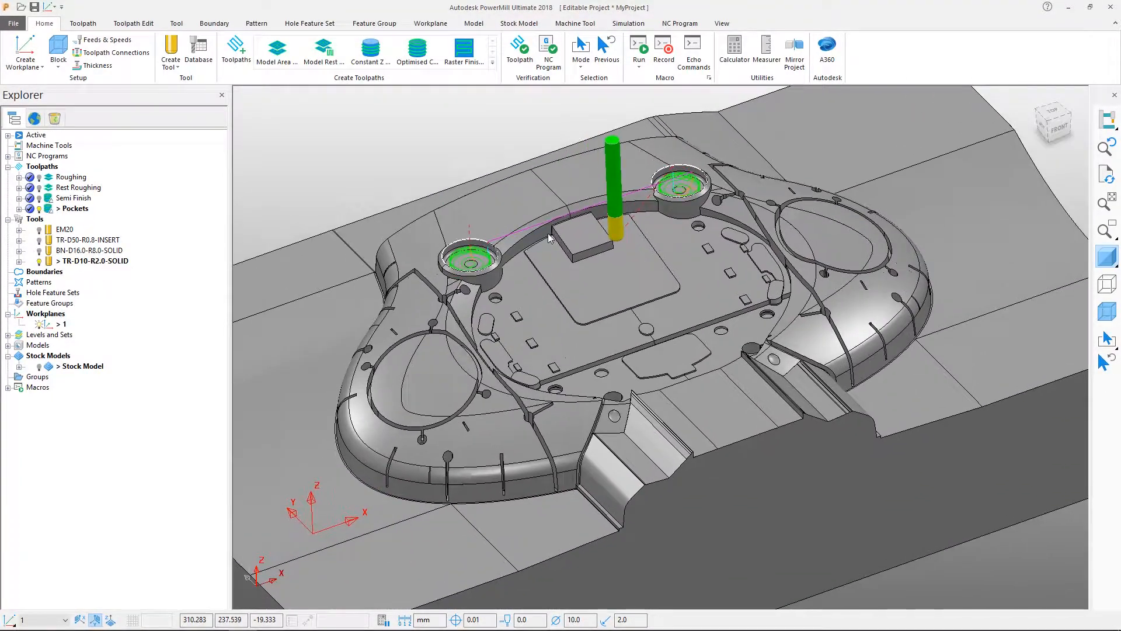
# Create a new toolpath with the Raster Flat Finishing strategy from the Finishing category.
pyautogui.click(83, 24)
pyautogui.click(19, 49)
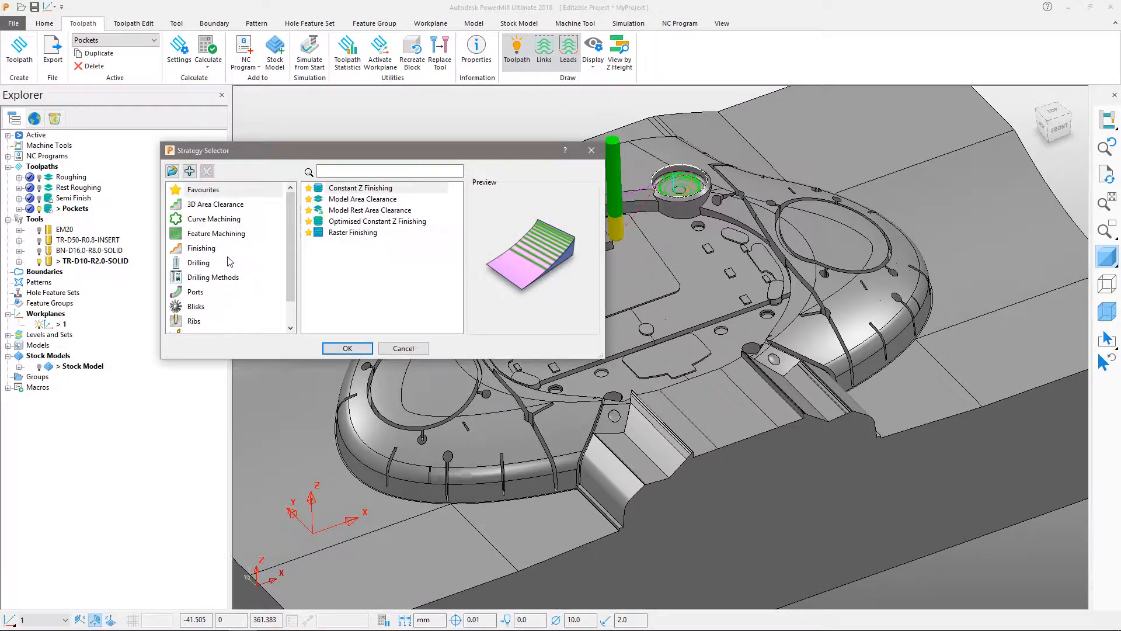
pyautogui.click(229, 249)
pyautogui.moveTo(457, 214); pyautogui.dragTo(457, 310)
pyautogui.click(372, 244)
pyautogui.click(348, 349)
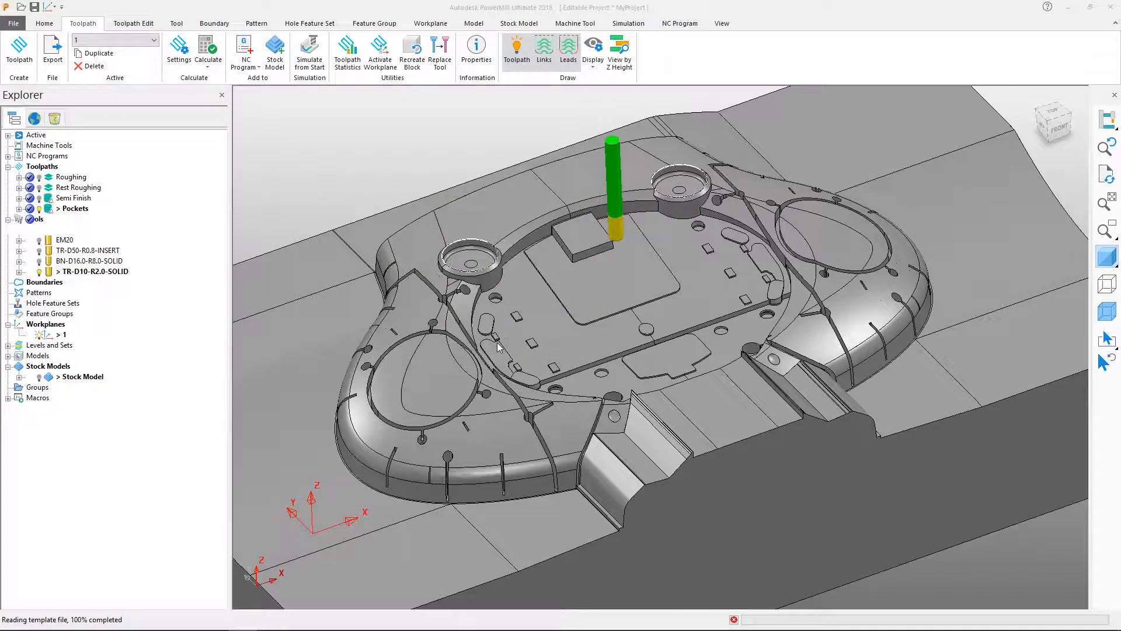
# Name the new toolpath Raster Flat Finish.
pyautogui.keyDown('shift'); pyautogui.moveTo(496, 341); pyautogui.dragTo(614, 306, button='middle'); pyautogui.keyUp('shift')
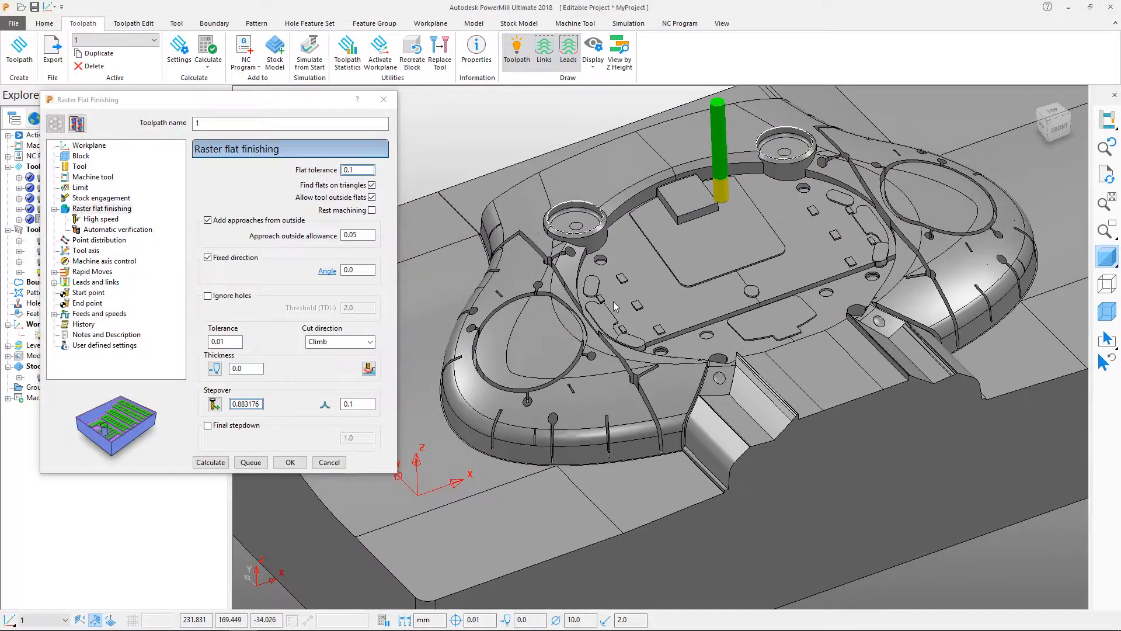
pyautogui.scroll(-5, 614, 306)
pyautogui.click(212, 124)
pyautogui.write('Rast')
pyautogui.write('er ')
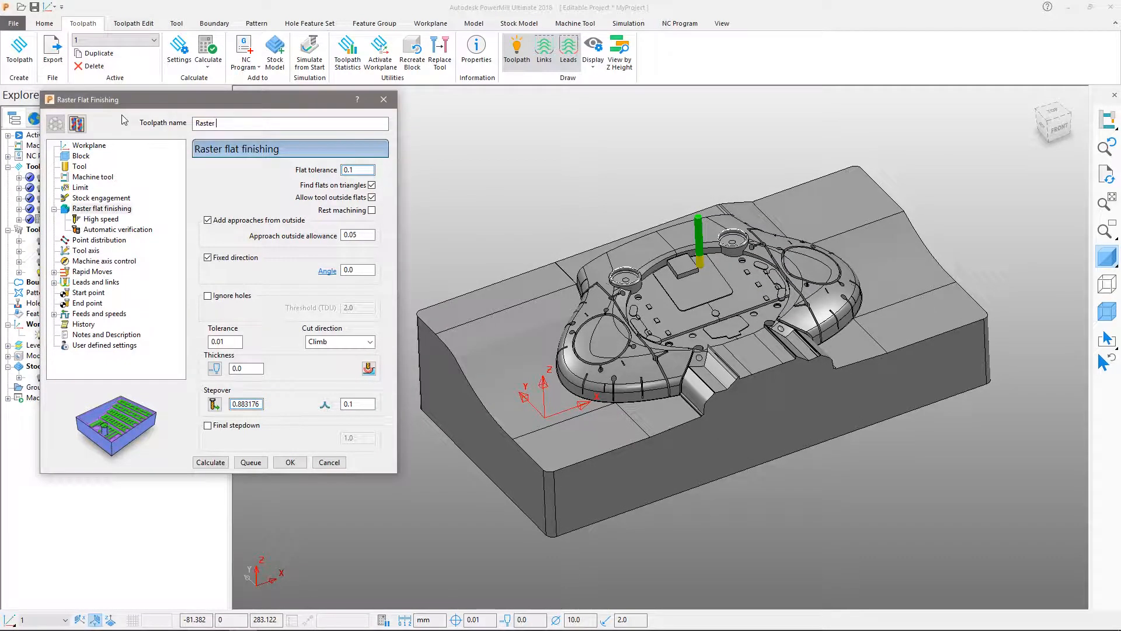
pyautogui.write('Flat Finish')
# Assign the EM20 tool to the Raster Flat Finish toolpath and return to its raster flat finishing parameters.
pyautogui.click(79, 166)
pyautogui.click(316, 172)
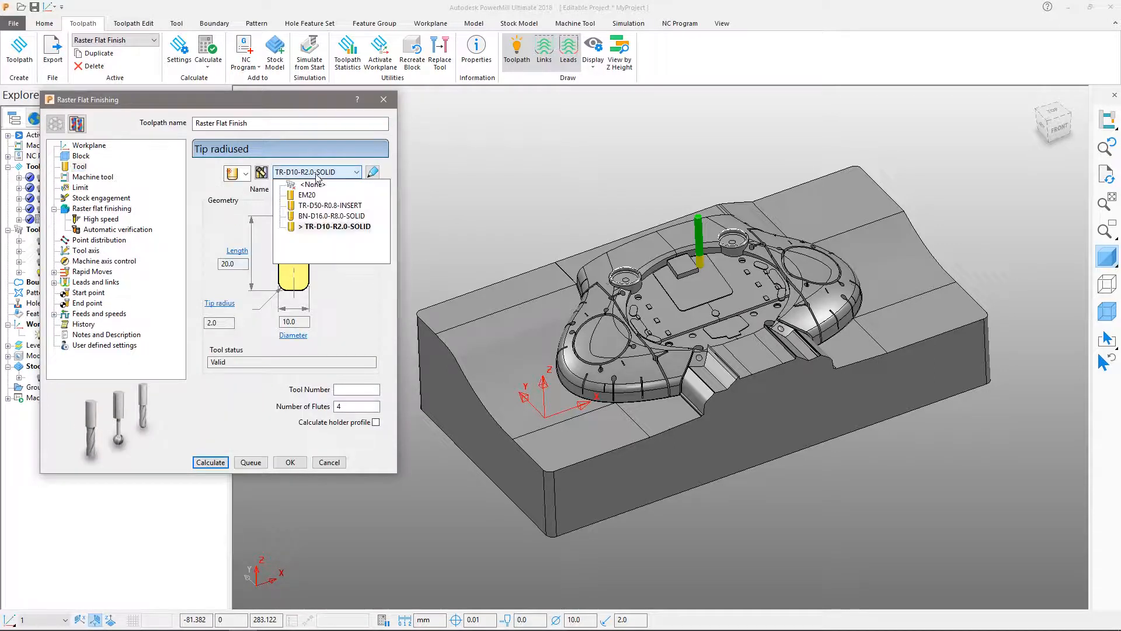
pyautogui.click(307, 195)
pyautogui.click(119, 209)
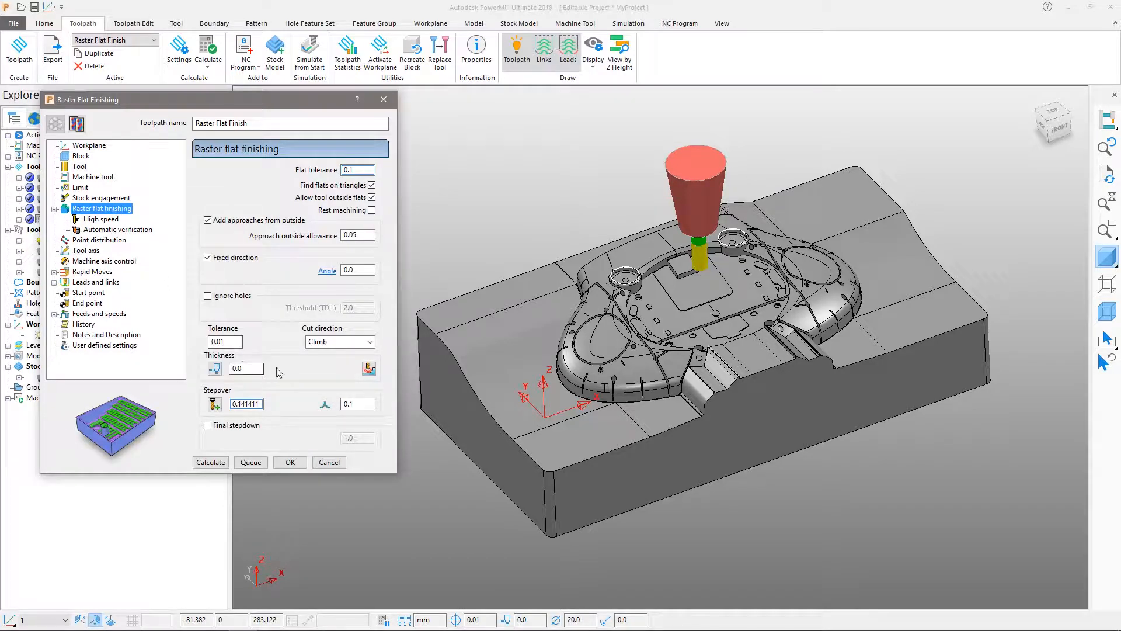
# Set the raster flat finishing stepover to 8.0 and switch off automatic collision checking.
pyautogui.doubleClick(248, 404)
pyautogui.press('Tab')
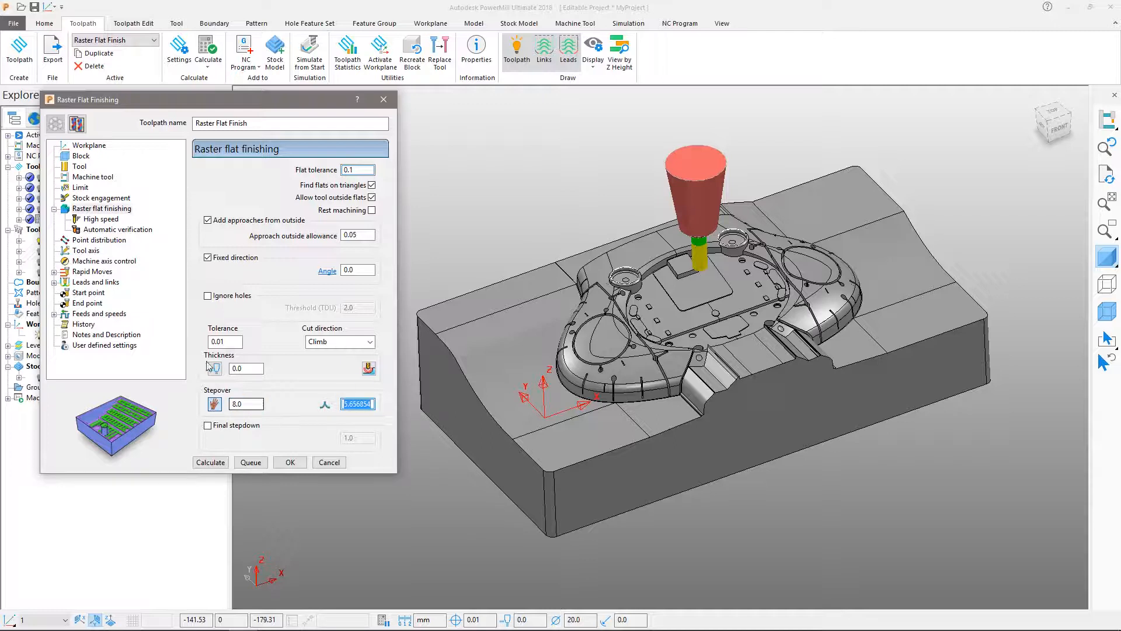
pyautogui.click(103, 230)
pyautogui.click(209, 194)
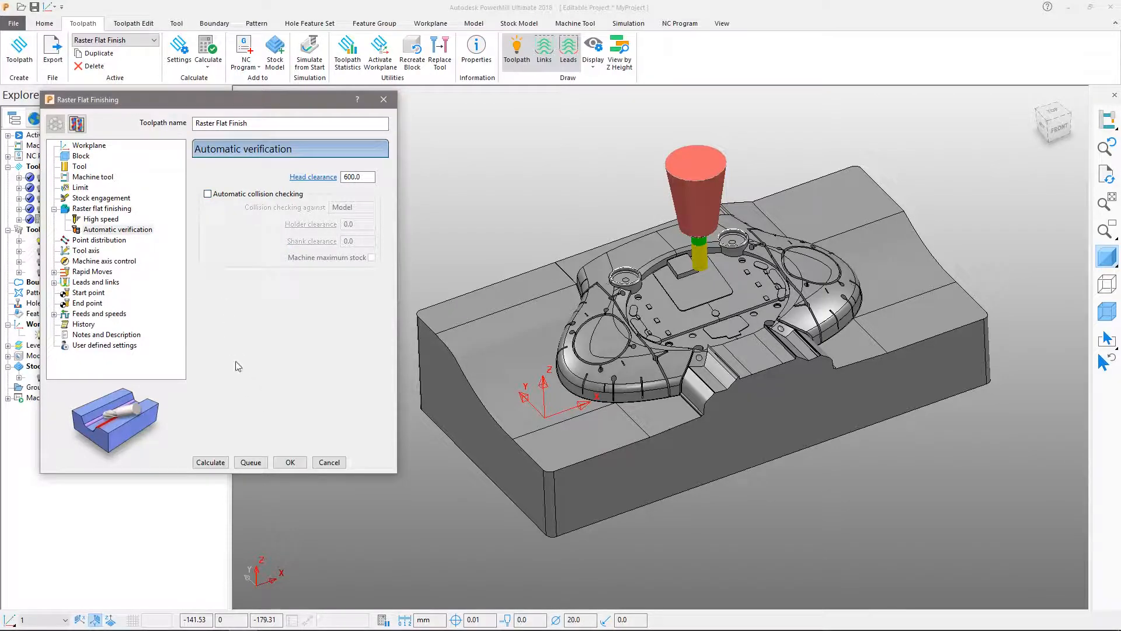
# Limit the toolpath with a new user-defined boundary named Raster Flat, inserted from the raised form's model surfaces, and disable the maximum Z limit.
pyautogui.scroll(8, 729, 343)
pyautogui.hotkey('ctrl', '5')
pyautogui.scroll(-4, 815, 347)
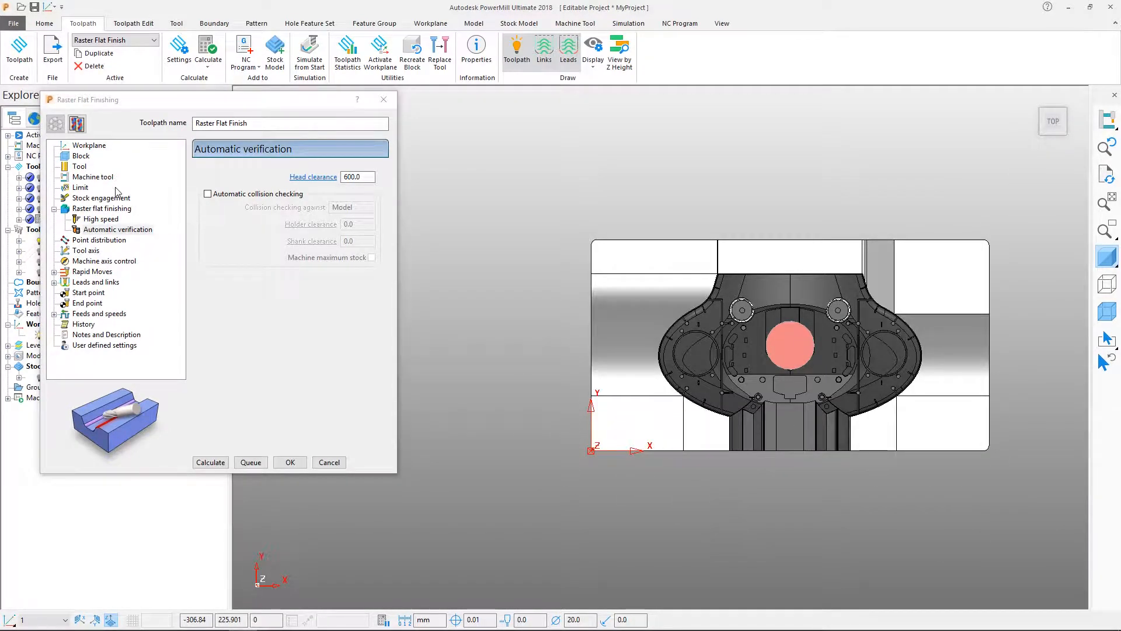
pyautogui.click(80, 187)
pyautogui.click(205, 191)
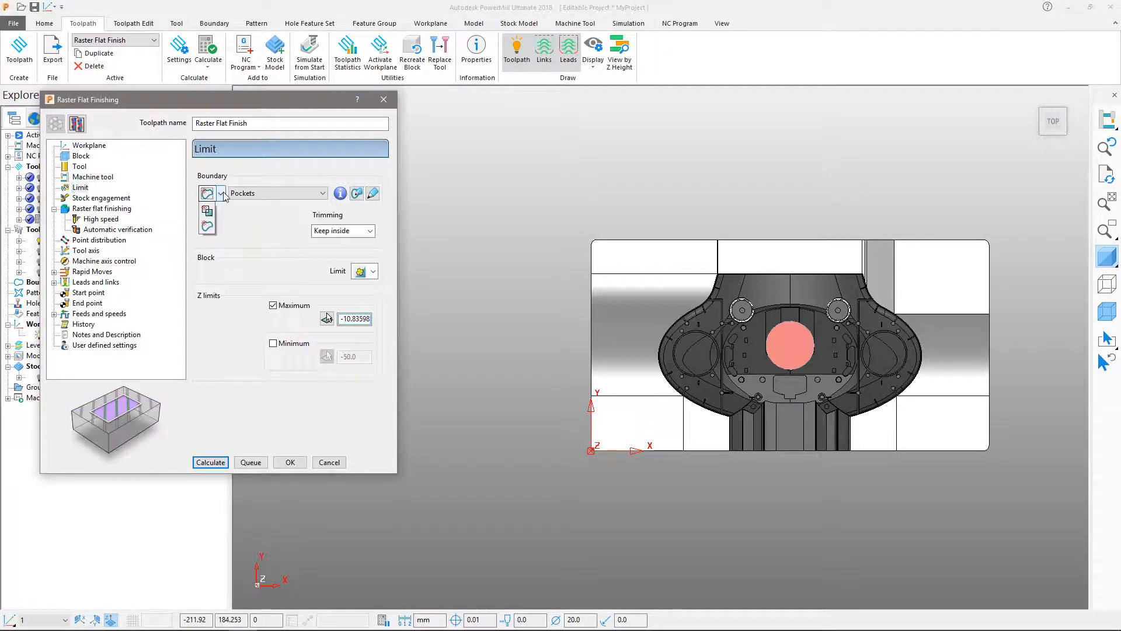
pyautogui.click(206, 363)
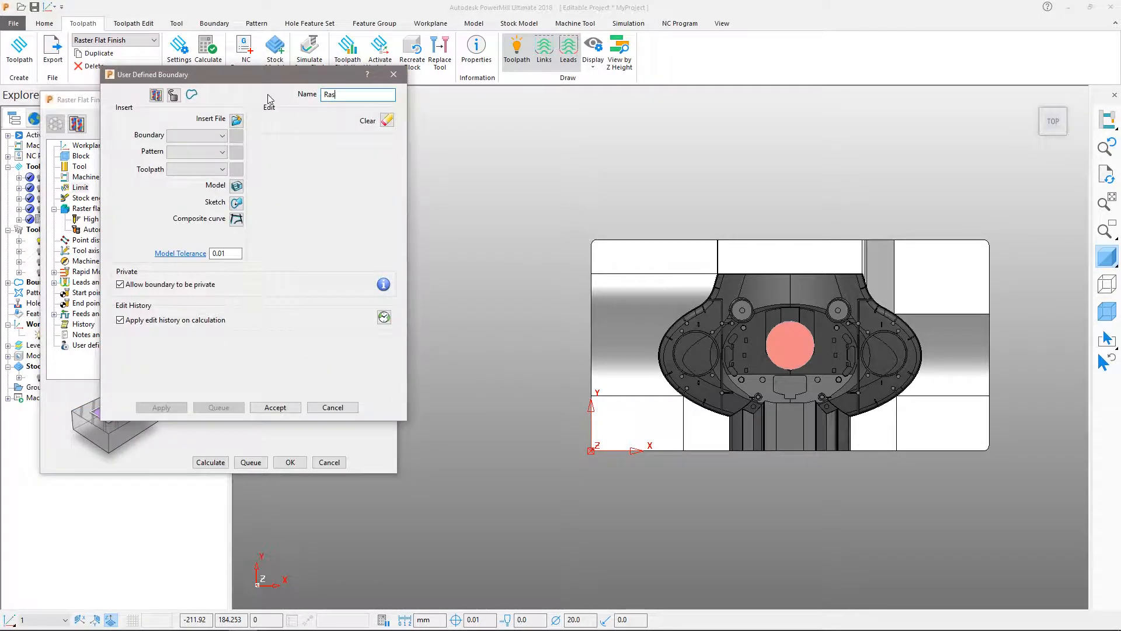
pyautogui.click(236, 186)
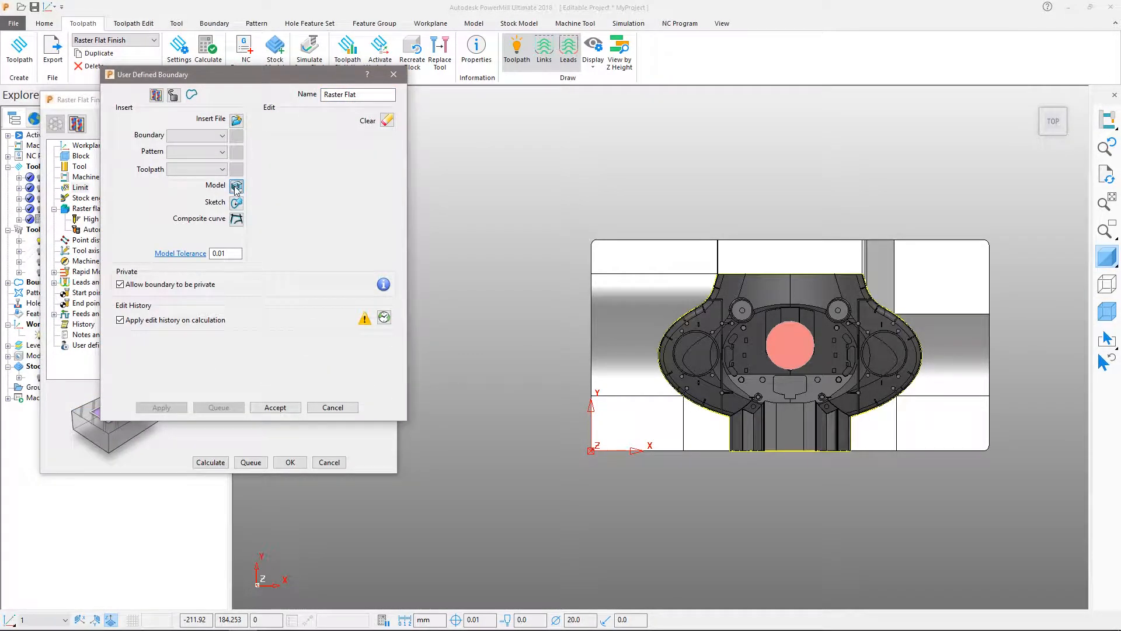
pyautogui.click(275, 407)
pyautogui.click(285, 309)
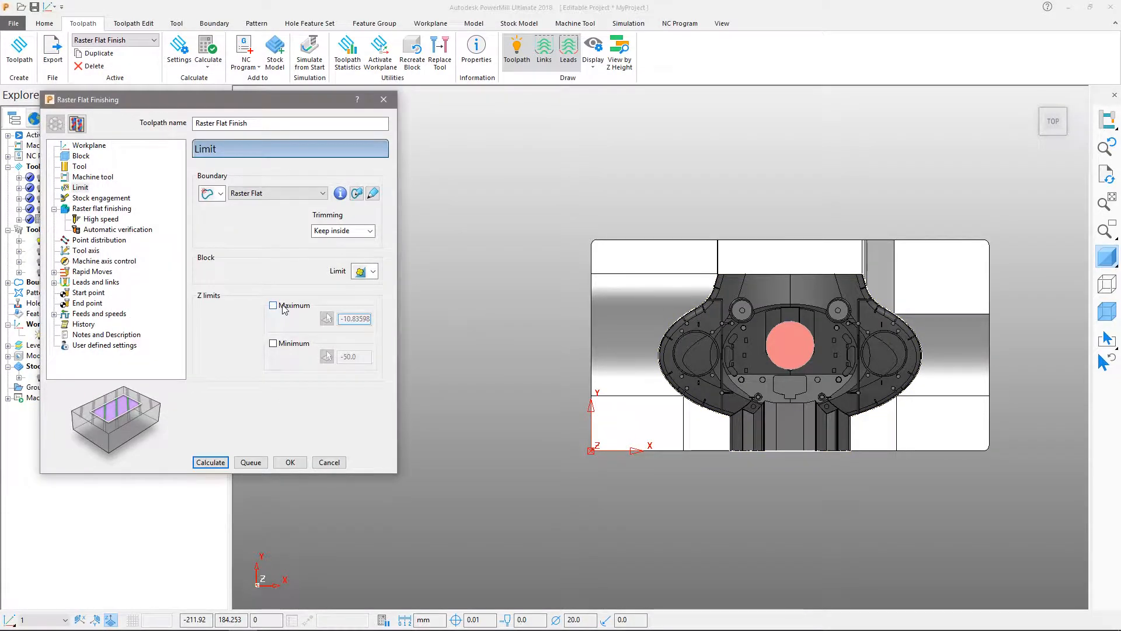
# Accept the toolpath settings and duplicate the Raster Flat boundary.
pyautogui.click(289, 462)
pyautogui.rightClick(36, 284)
pyautogui.click(78, 333)
pyautogui.click(214, 24)
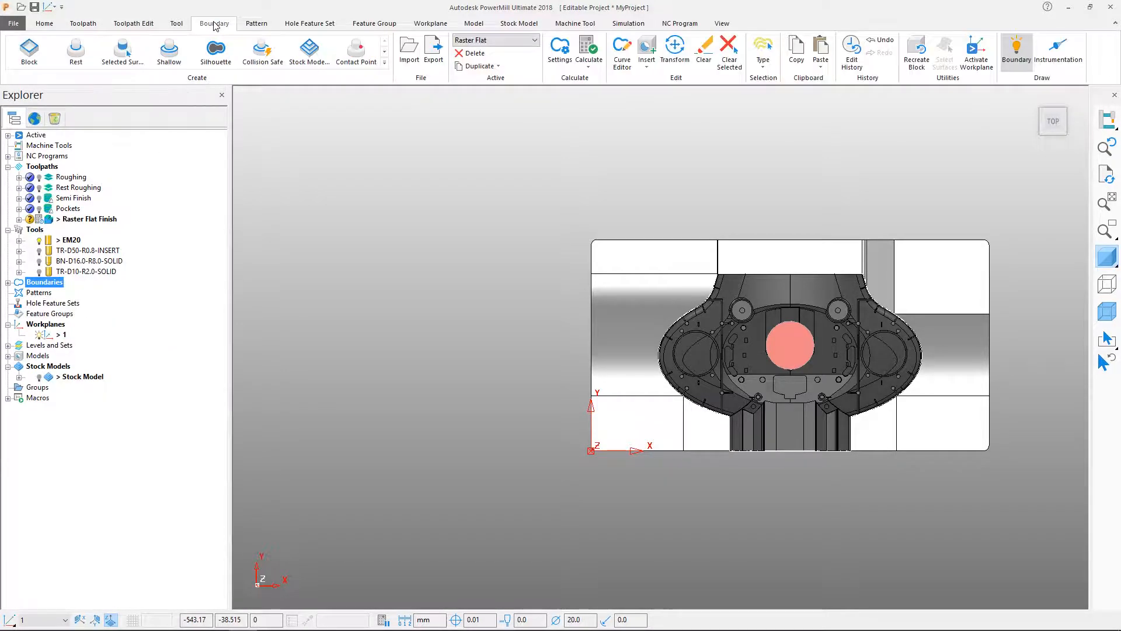
pyautogui.click(7, 282)
pyautogui.click(77, 324)
pyautogui.click(479, 66)
pyautogui.click(491, 87)
# Reopen the Raster Flat Finish toolpath's settings and set its boundary trimming to Keep outside.
pyautogui.rightClick(91, 219)
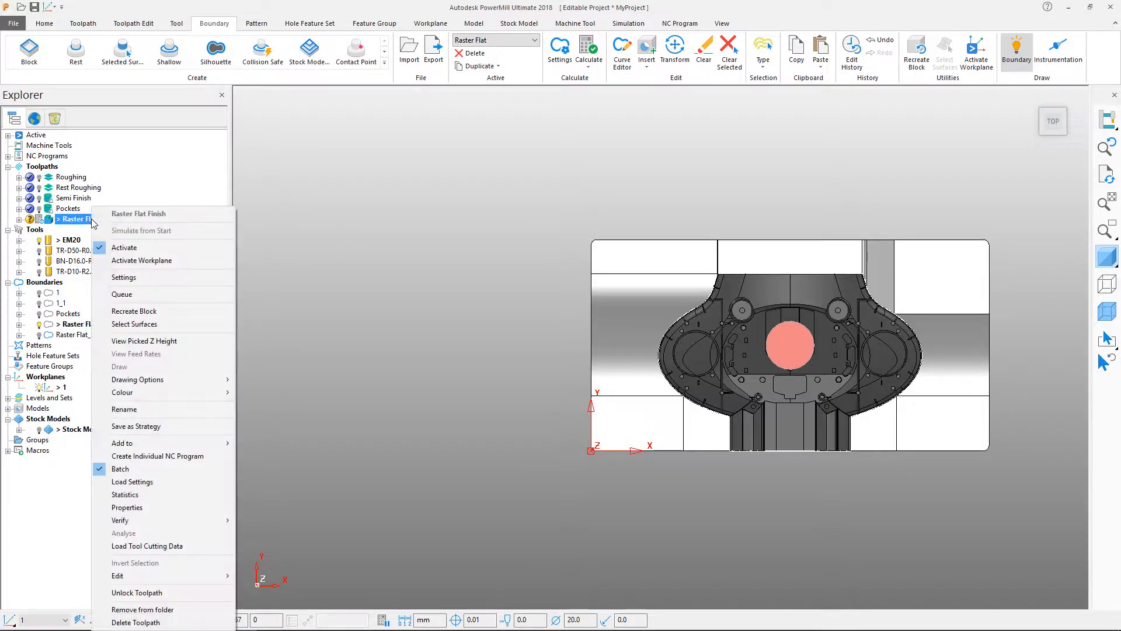
pyautogui.click(132, 279)
pyautogui.click(81, 187)
pyautogui.click(339, 231)
pyautogui.click(345, 252)
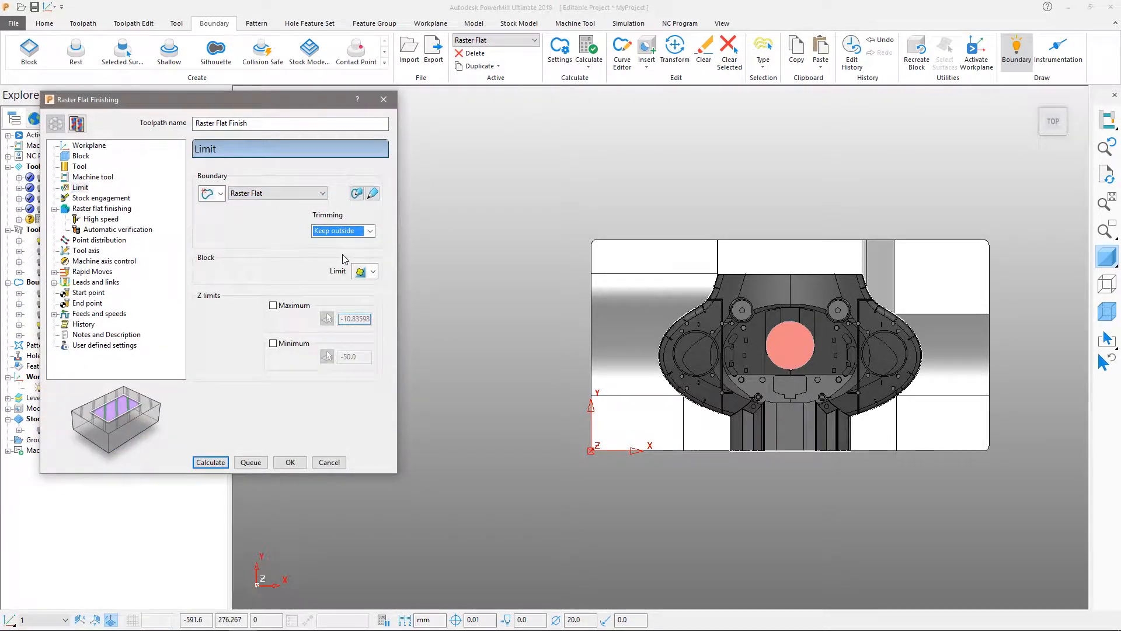
# Assign the two curved side wall surfaces of the raised form to component thickness set 0 with Collision mode and a thickness of 1.0.
pyautogui.moveTo(645, 365); pyautogui.dragTo(527, 387, button='middle')
pyautogui.scroll(5, 657, 479)
pyautogui.moveTo(656, 474); pyautogui.dragTo(767, 297, button='middle')
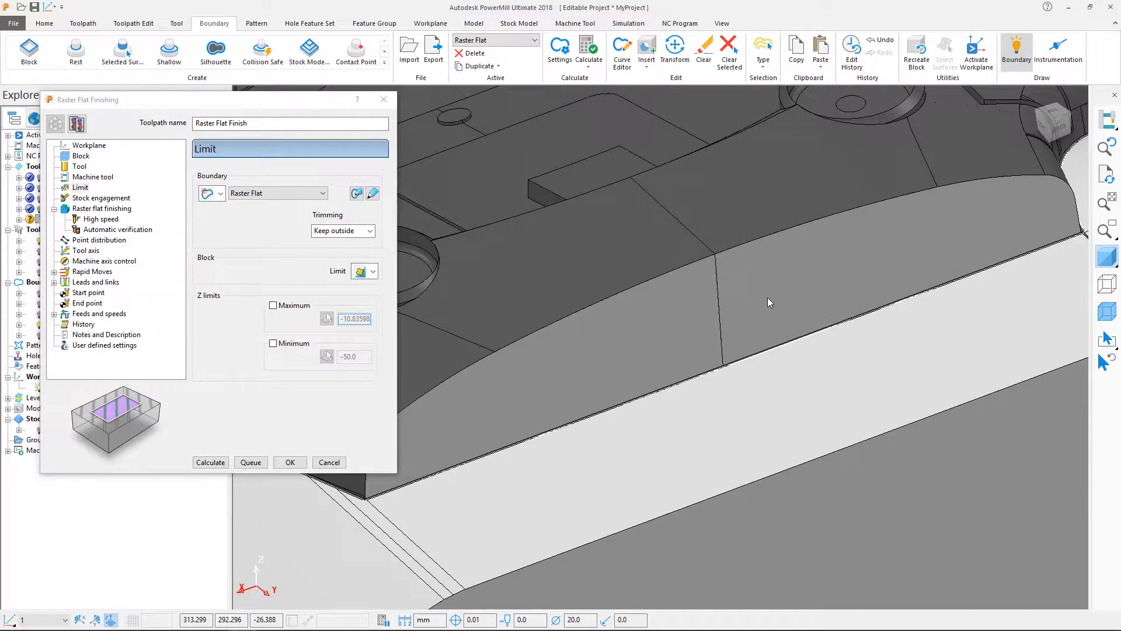
pyautogui.click(767, 297)
pyautogui.keyDown('shift'); pyautogui.click(693, 317); pyautogui.keyUp('shift')
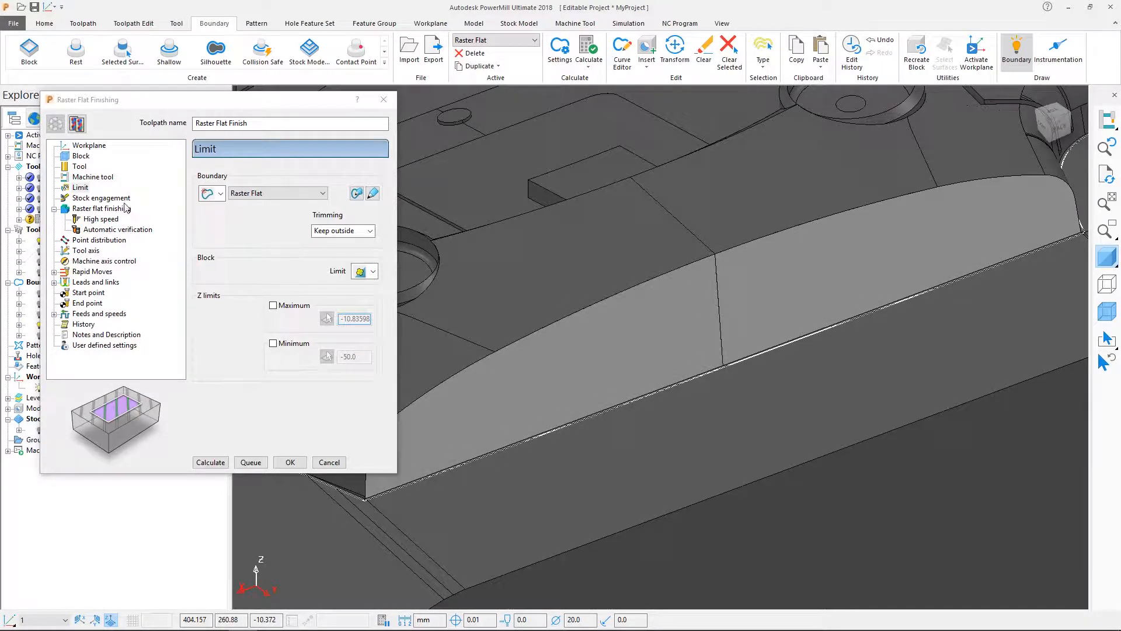
pyautogui.click(99, 209)
pyautogui.click(369, 369)
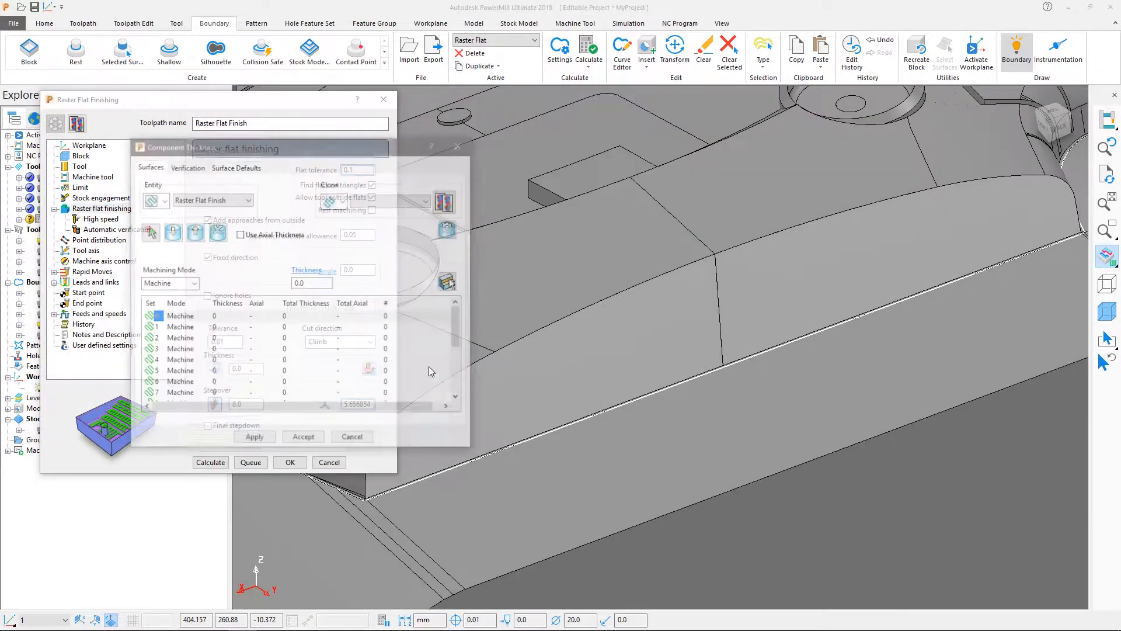
pyautogui.click(319, 319)
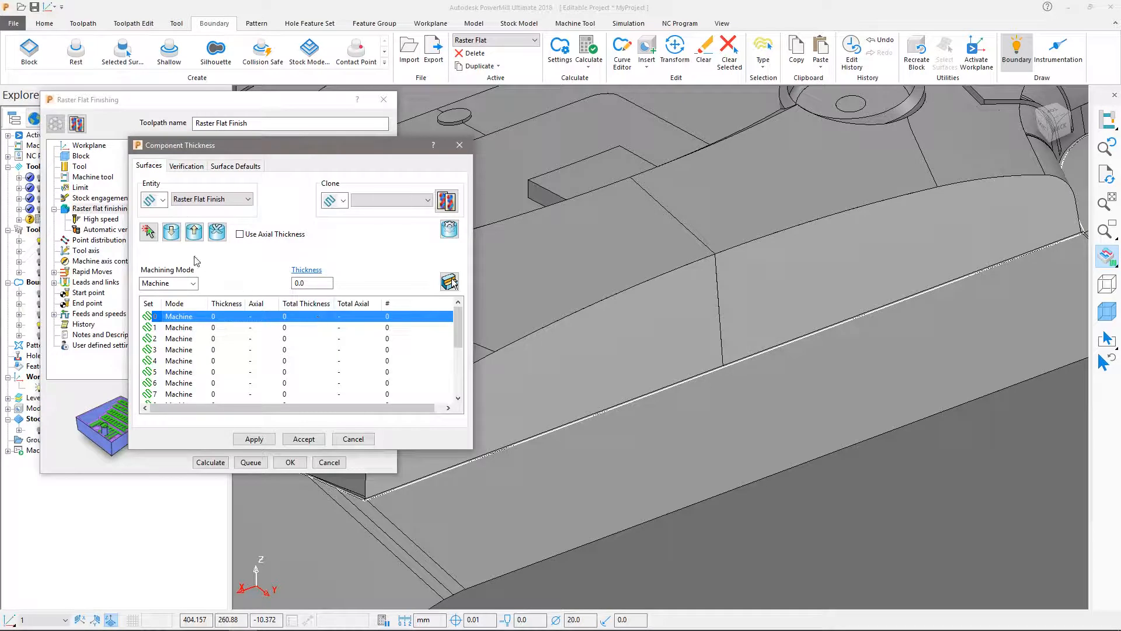
pyautogui.click(172, 234)
pyautogui.click(192, 283)
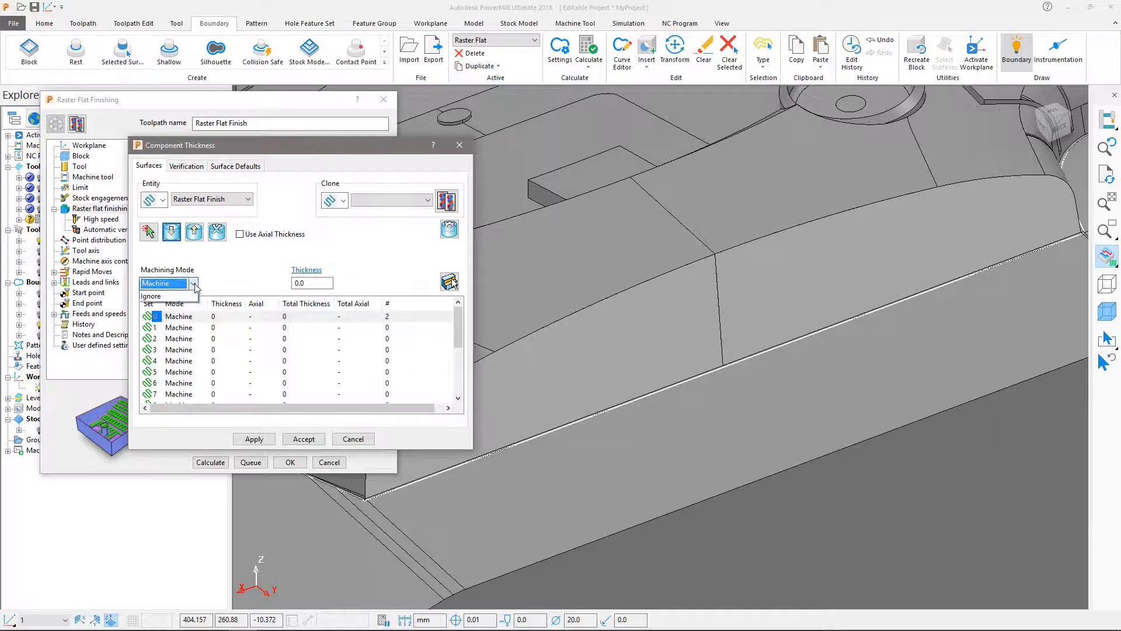
pyautogui.click(175, 306)
pyautogui.click(314, 284)
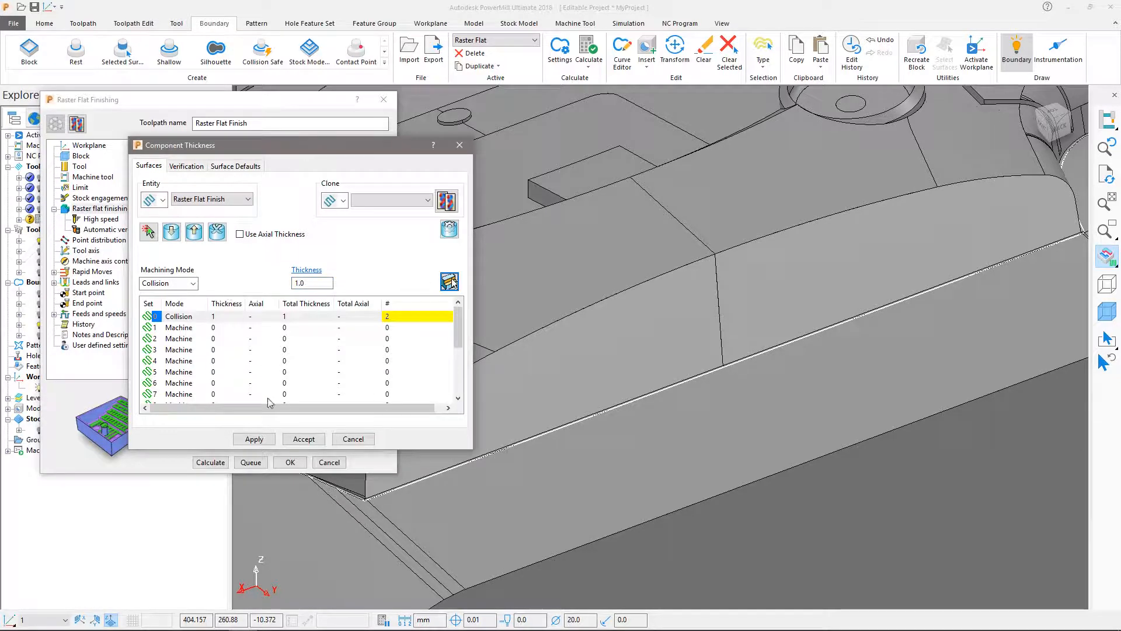
pyautogui.click(304, 439)
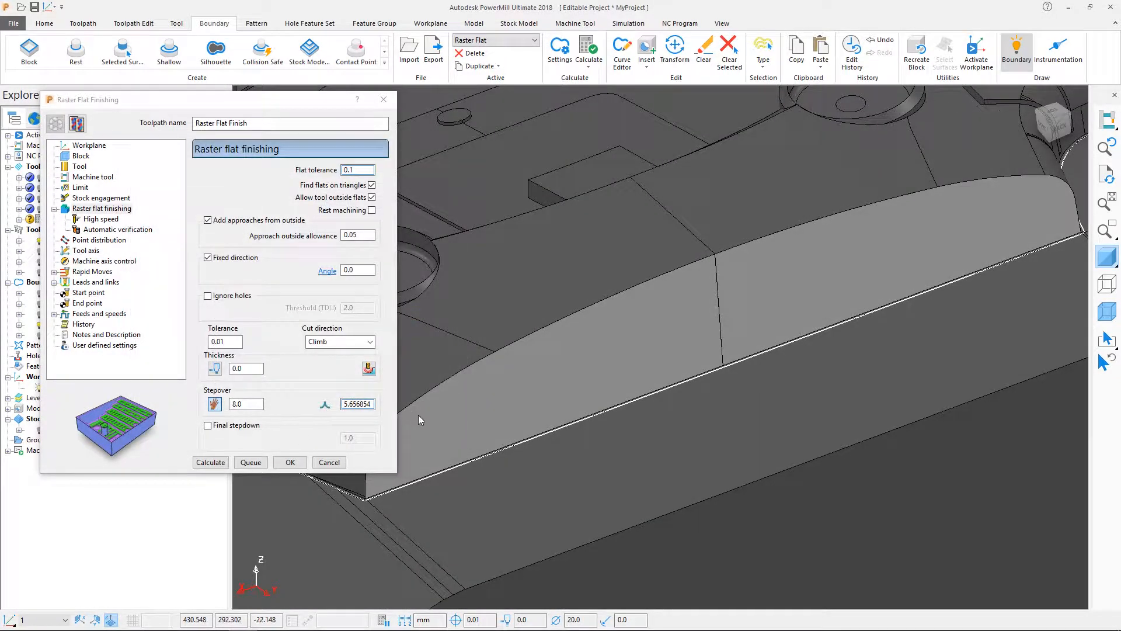
# Calculate the Raster Flat Finish toolpath and close its settings.
pyautogui.click(210, 463)
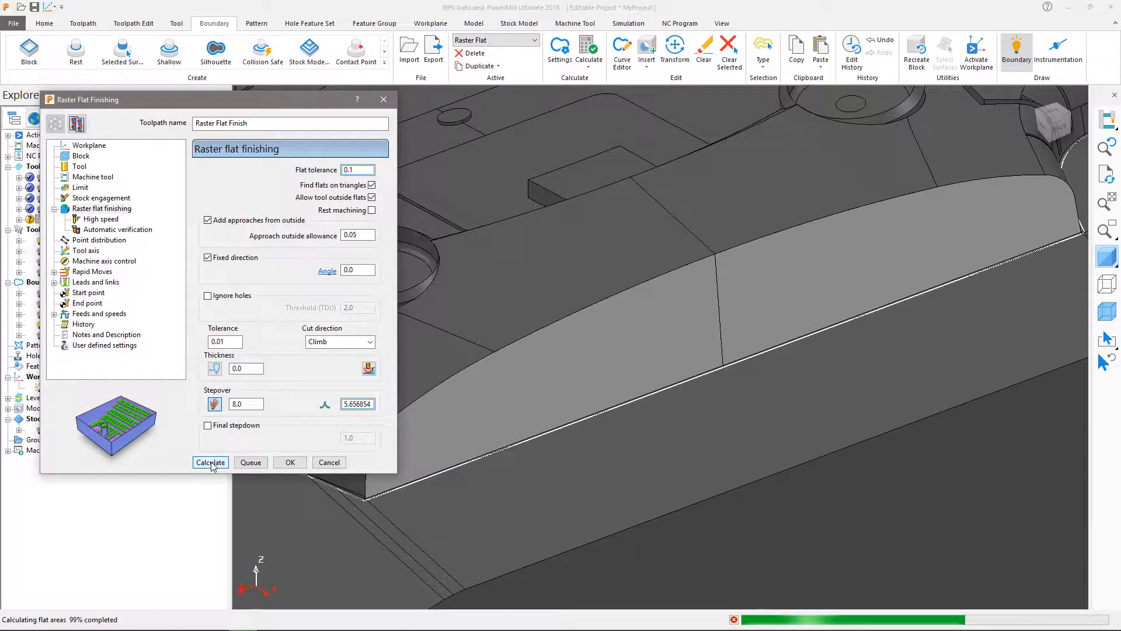
pyautogui.click(329, 463)
pyautogui.scroll(-2, 512, 315)
pyautogui.scroll(-4, 511, 316)
pyautogui.moveTo(511, 316); pyautogui.dragTo(681, 335, button='middle')
pyautogui.scroll(3, 681, 335)
# Hide the shaded model and delete the stray toolpath segments beside the boundary's front left corner and along its front centre.
pyautogui.click(1106, 257)
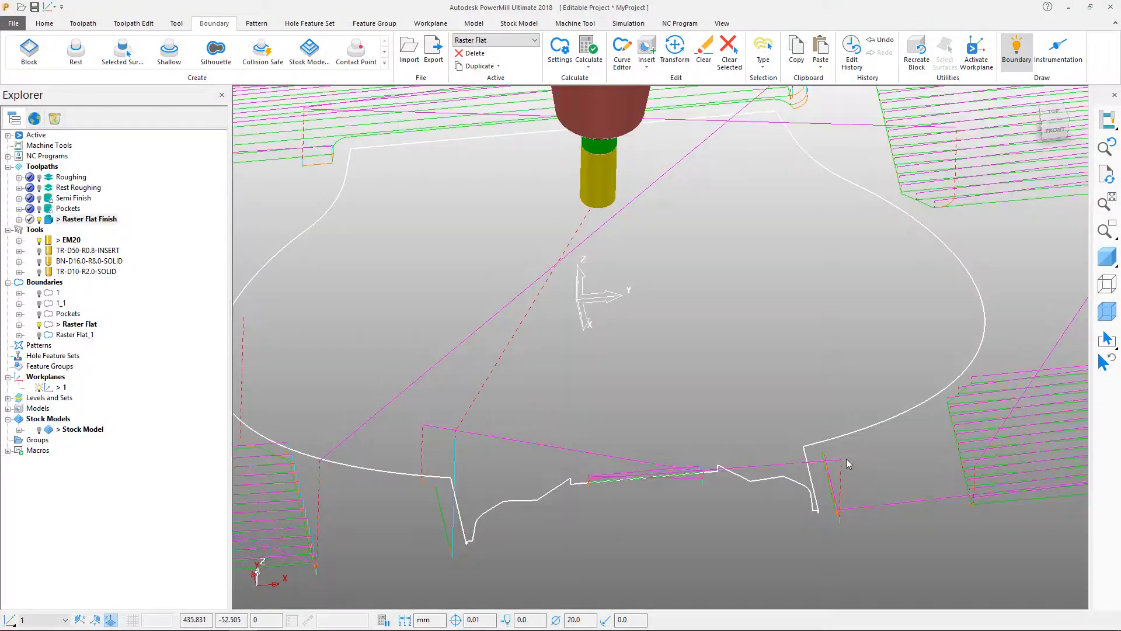
pyautogui.click(422, 559)
pyautogui.rightClick(442, 524)
pyautogui.moveTo(526, 474)
pyautogui.click(616, 475)
pyautogui.click(829, 493)
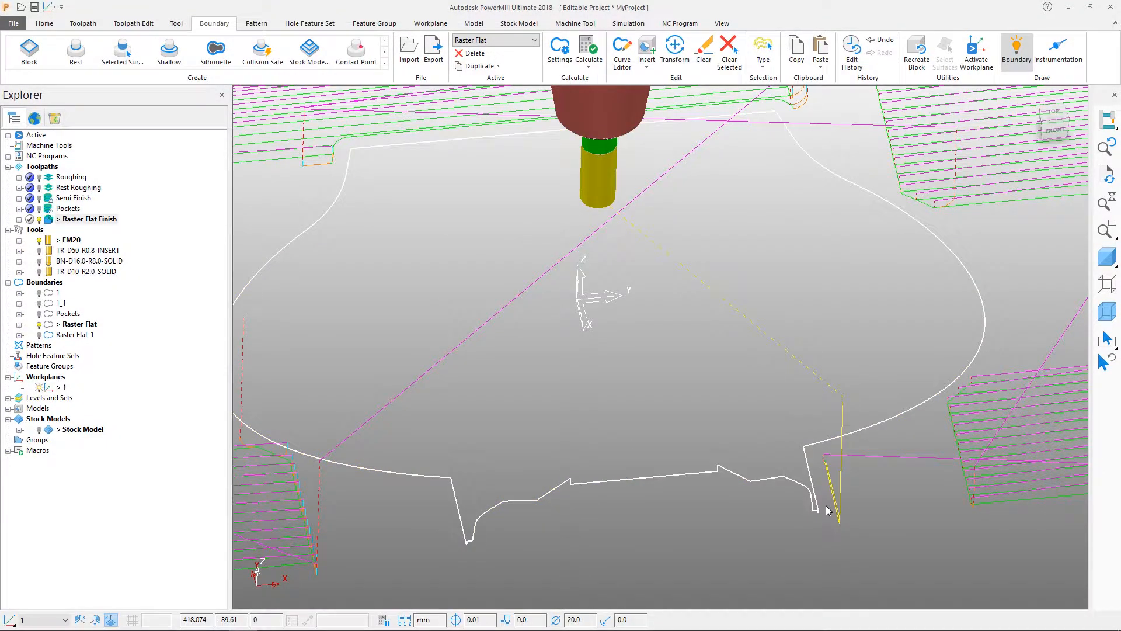
pyautogui.rightClick(836, 501)
pyautogui.moveTo(864, 447)
pyautogui.click(729, 448)
pyautogui.scroll(-3, 595, 408)
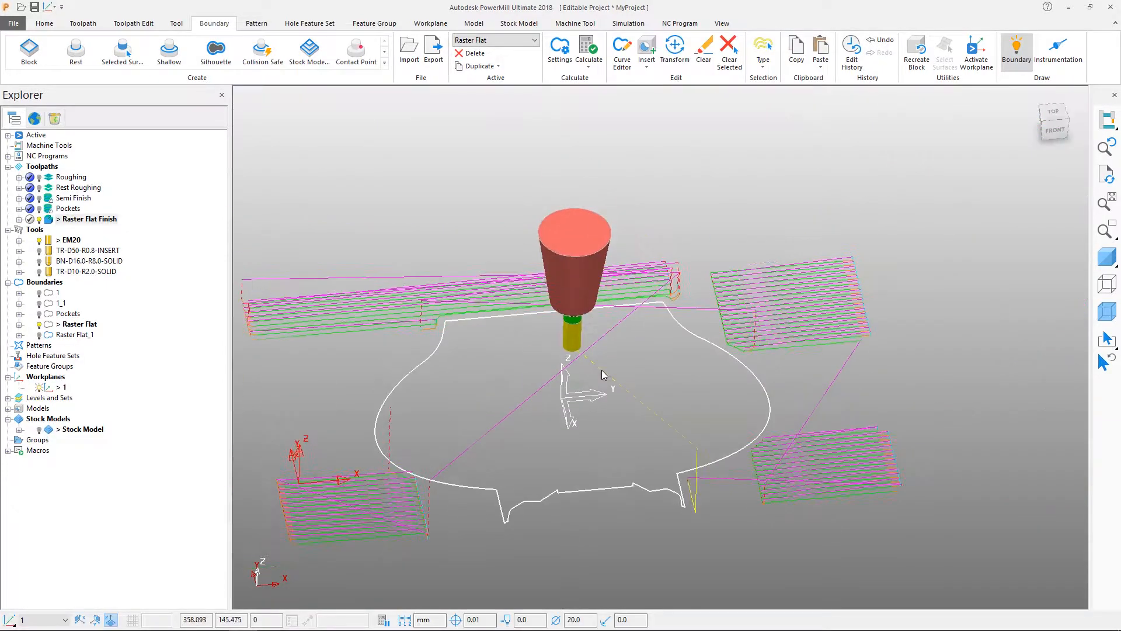
# Hide the toolpath's links and leads, shade the model again, and examine the raster passes on the flat areas.
pyautogui.click(92, 25)
pyautogui.click(569, 60)
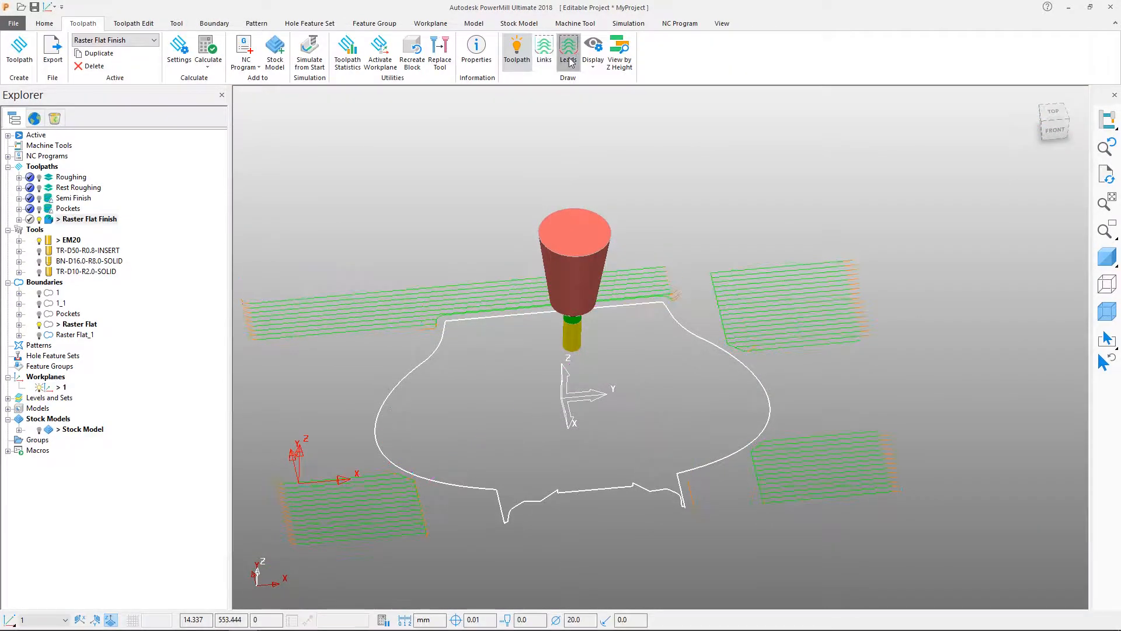
pyautogui.click(568, 60)
pyautogui.click(1107, 257)
pyautogui.keyDown('shift'); pyautogui.moveTo(647, 408); pyautogui.dragTo(674, 371, button='middle'); pyautogui.keyUp('shift')
pyautogui.moveTo(673, 371)
pyautogui.mouseDown(button='middle')
pyautogui.moveTo(660, 428)
pyautogui.moveTo(644, 354)
pyautogui.mouseUp(button='middle')
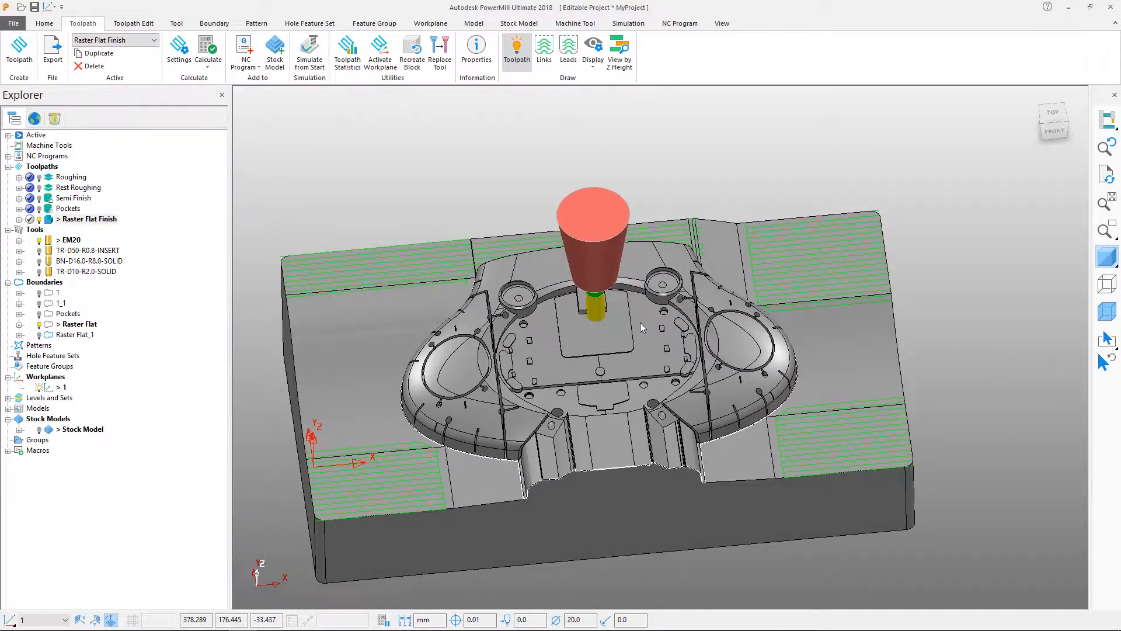
# Show the links and leads again and delete the remaining stray toolpath segment beside the raised form's front right corner.
pyautogui.click(545, 53)
pyautogui.click(568, 52)
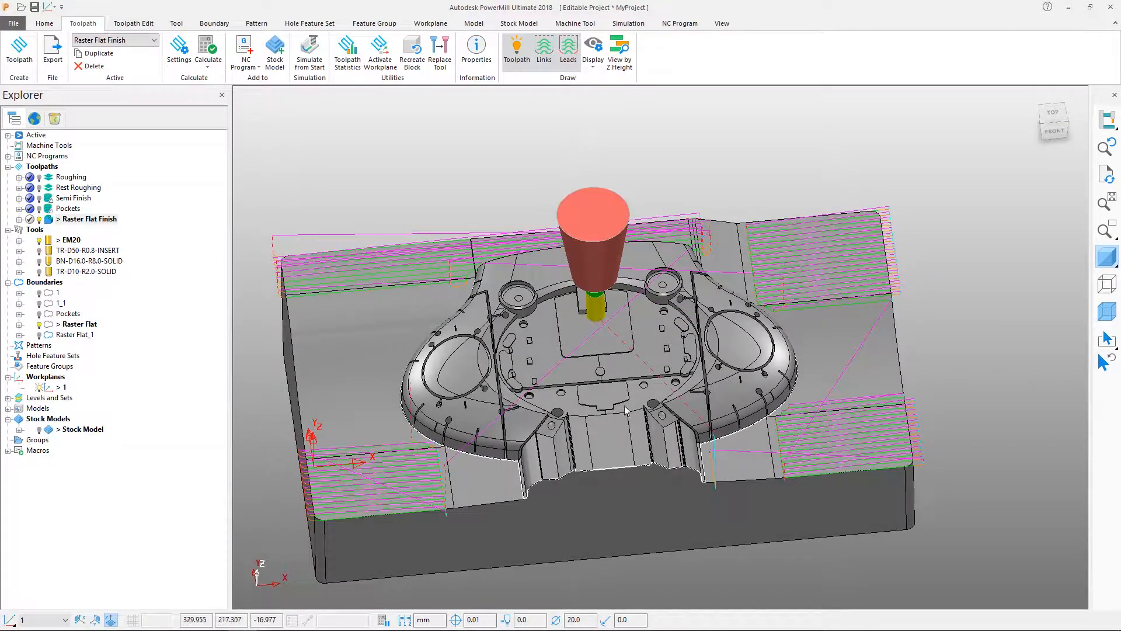
pyautogui.click(698, 464)
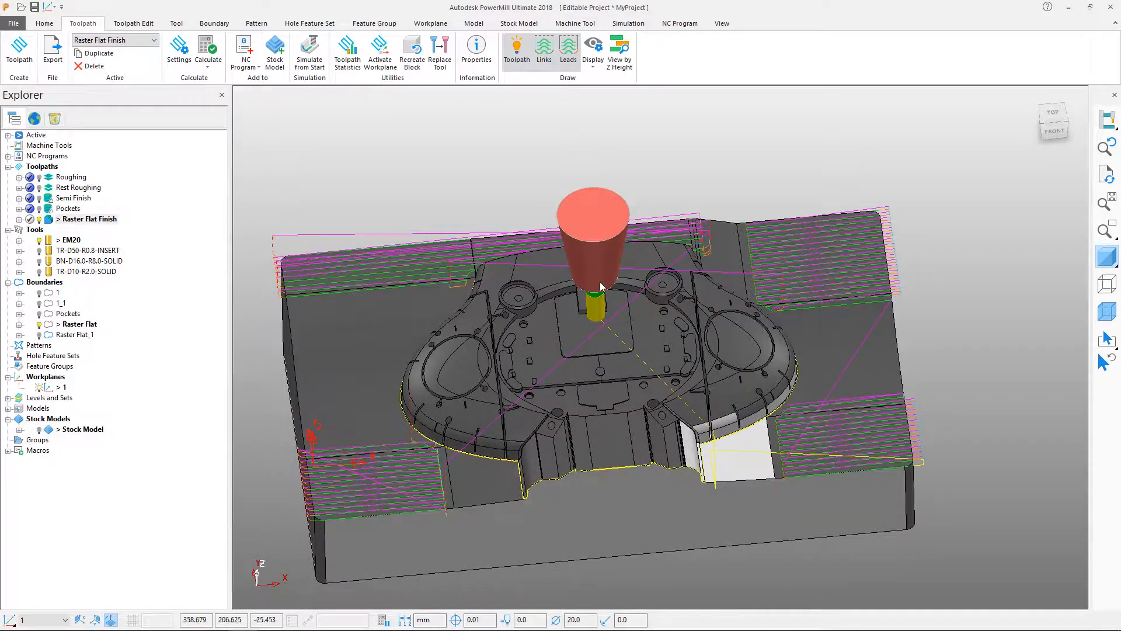
pyautogui.click(117, 24)
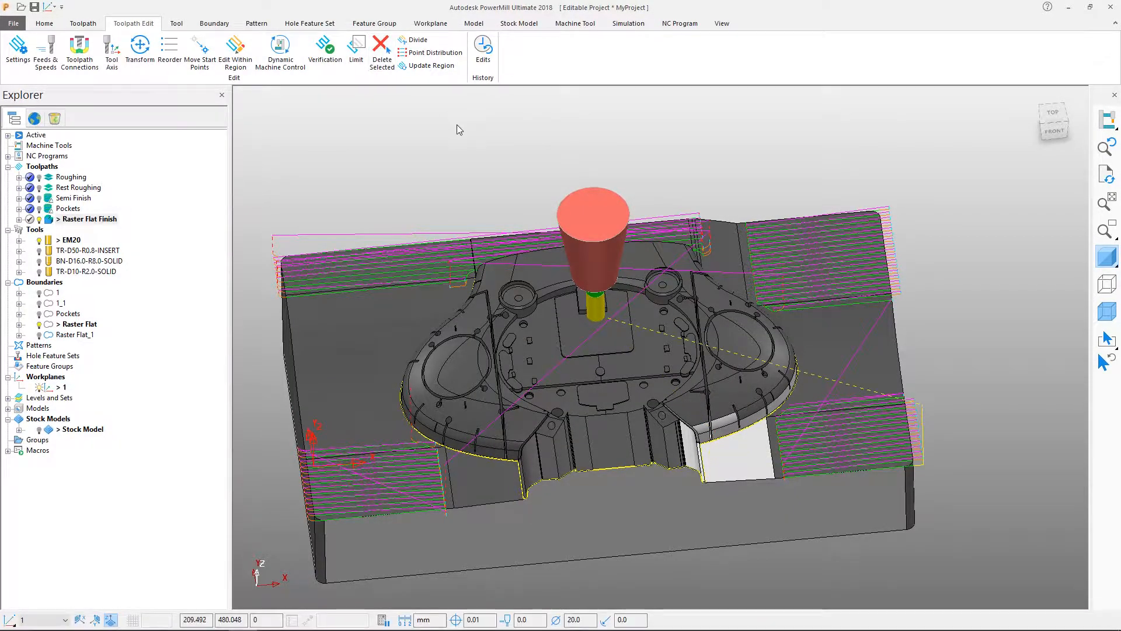
pyautogui.click(457, 125)
pyautogui.keyDown('shift'); pyautogui.moveTo(475, 146); pyautogui.dragTo(488, 138, button='middle'); pyautogui.keyUp('shift')
# Search the tool database for ball nosed tools without the tip radius filter and create BN-D8.0-R4.0-SOLID.
pyautogui.click(174, 25)
pyautogui.click(503, 52)
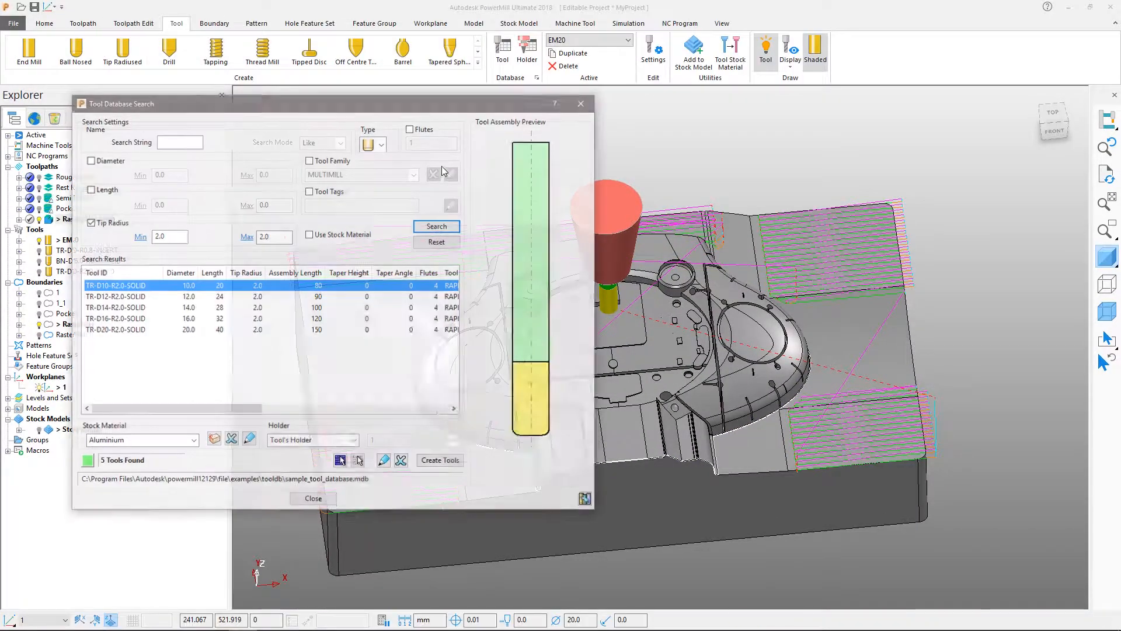
pyautogui.click(382, 144)
pyautogui.click(368, 204)
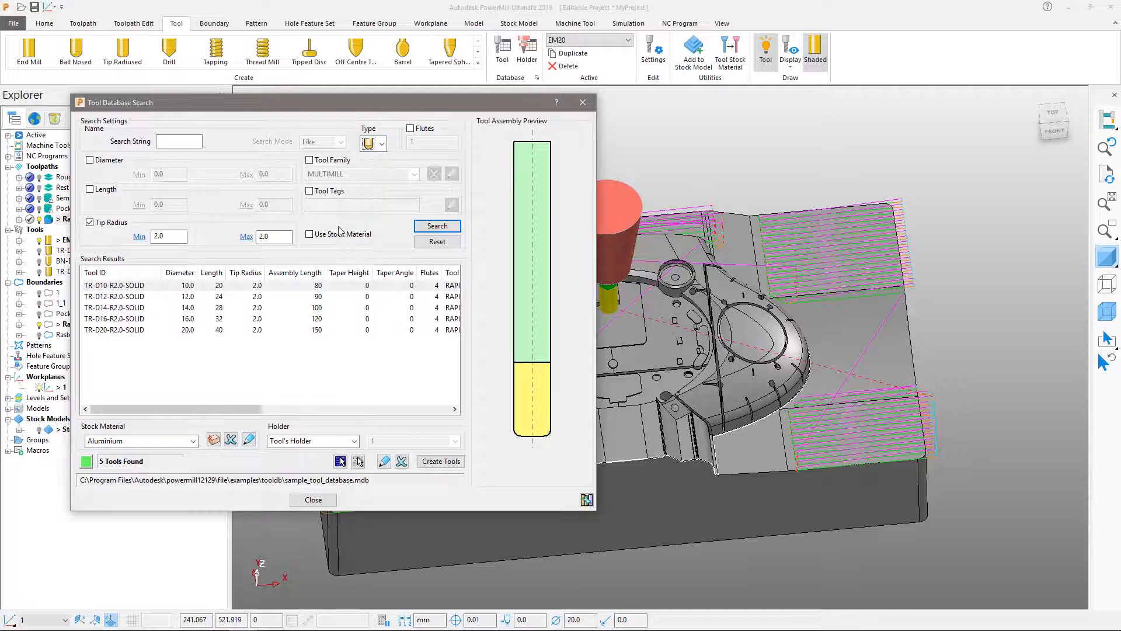
pyautogui.click(101, 224)
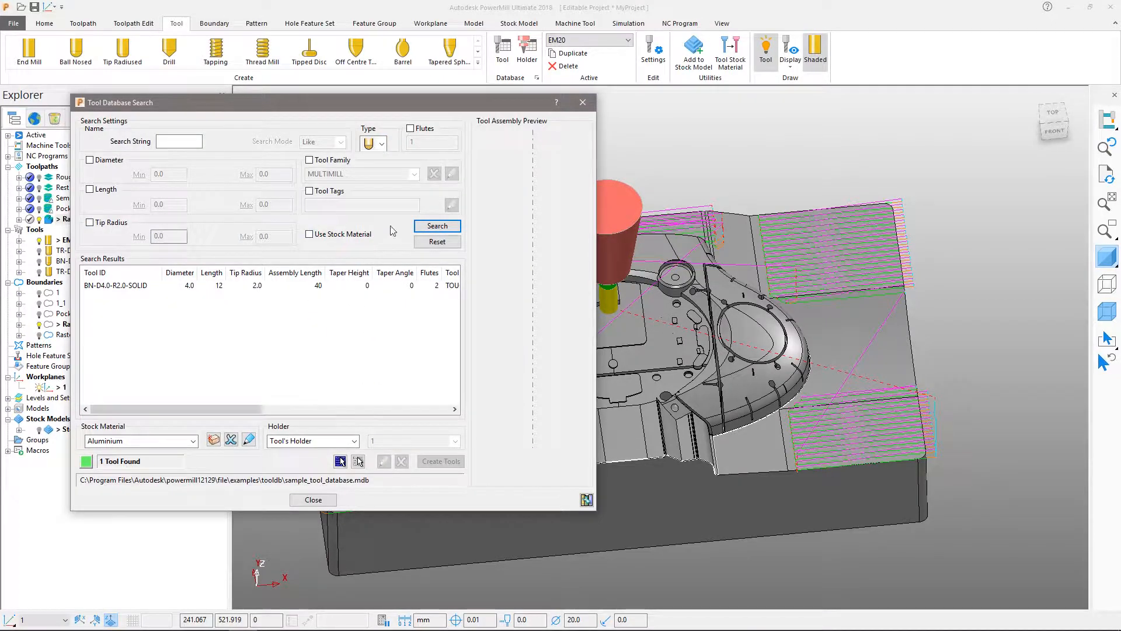
pyautogui.click(115, 363)
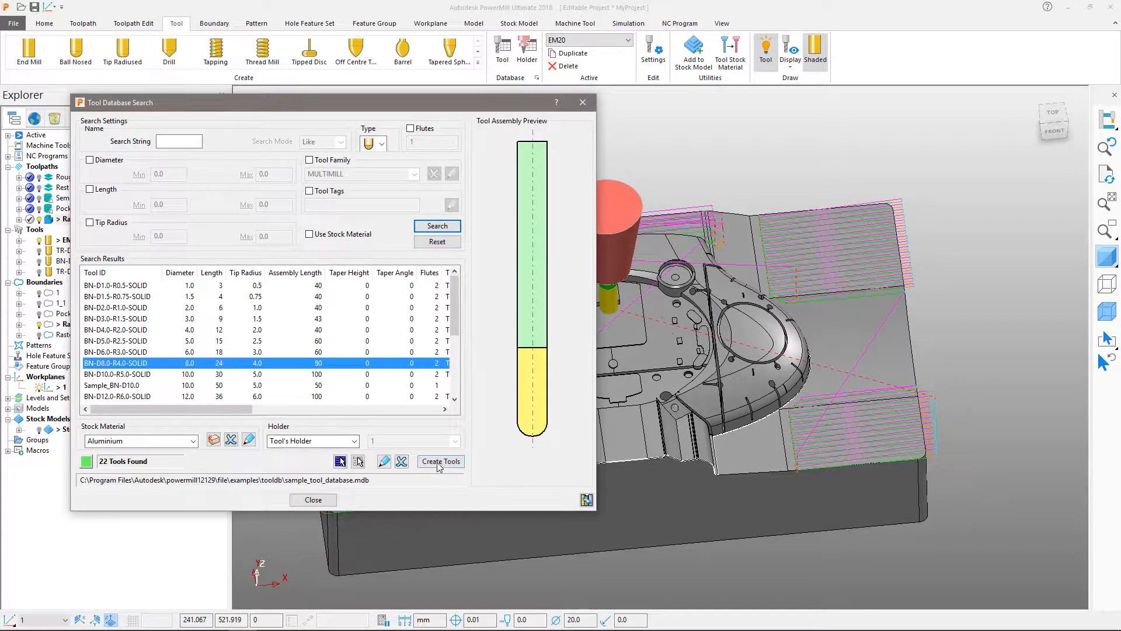
pyautogui.click(441, 461)
pyautogui.click(313, 499)
# Deactivate the Raster Flat Finish toolpath and hide it from the model view.
pyautogui.keyDown('shift'); pyautogui.moveTo(521, 334); pyautogui.dragTo(554, 295, button='middle'); pyautogui.keyUp('shift')
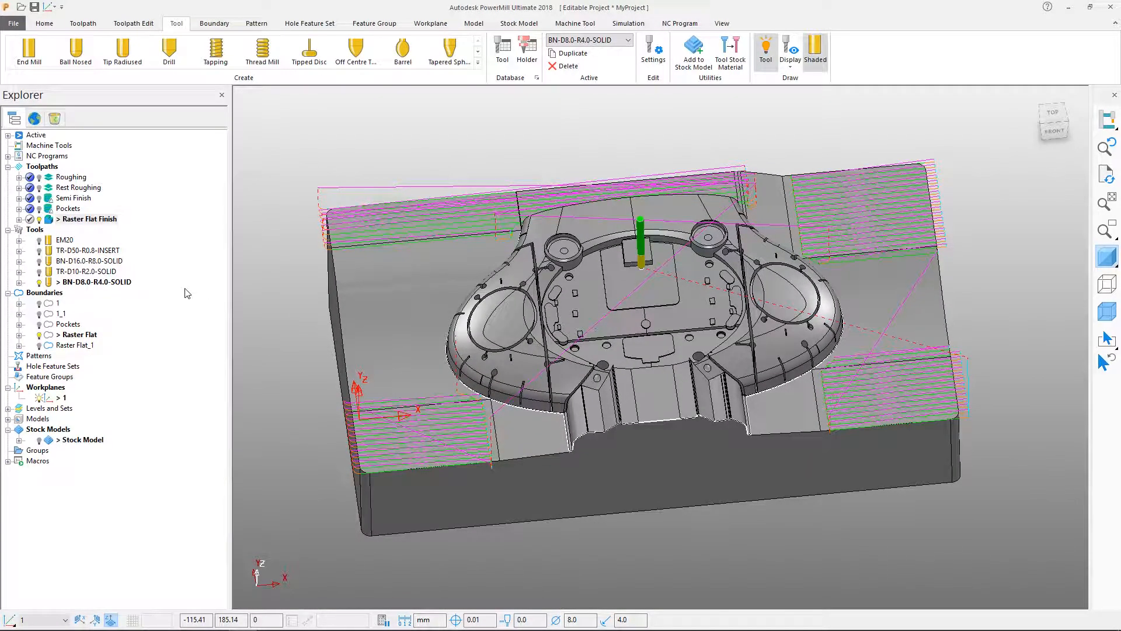
pyautogui.doubleClick(52, 221)
pyautogui.moveTo(702, 417); pyautogui.dragTo(623, 316, button='middle')
# Start a shallow boundary named Shallow with an upper angle of 60 and a lower angle of 0.001.
pyautogui.rightClick(58, 293)
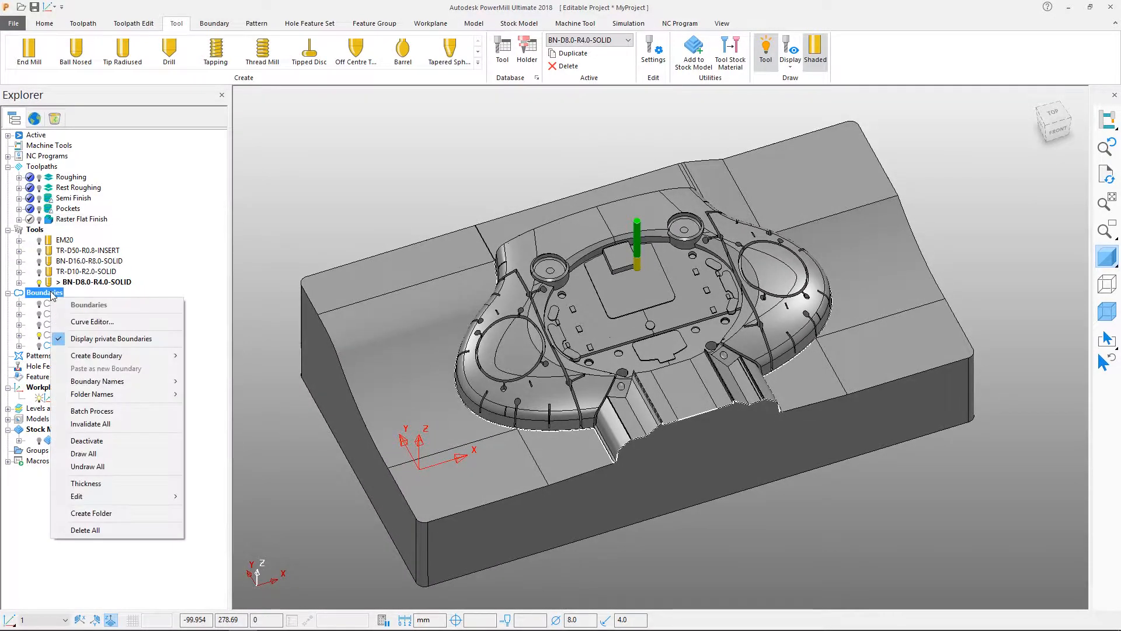
pyautogui.moveTo(122, 359)
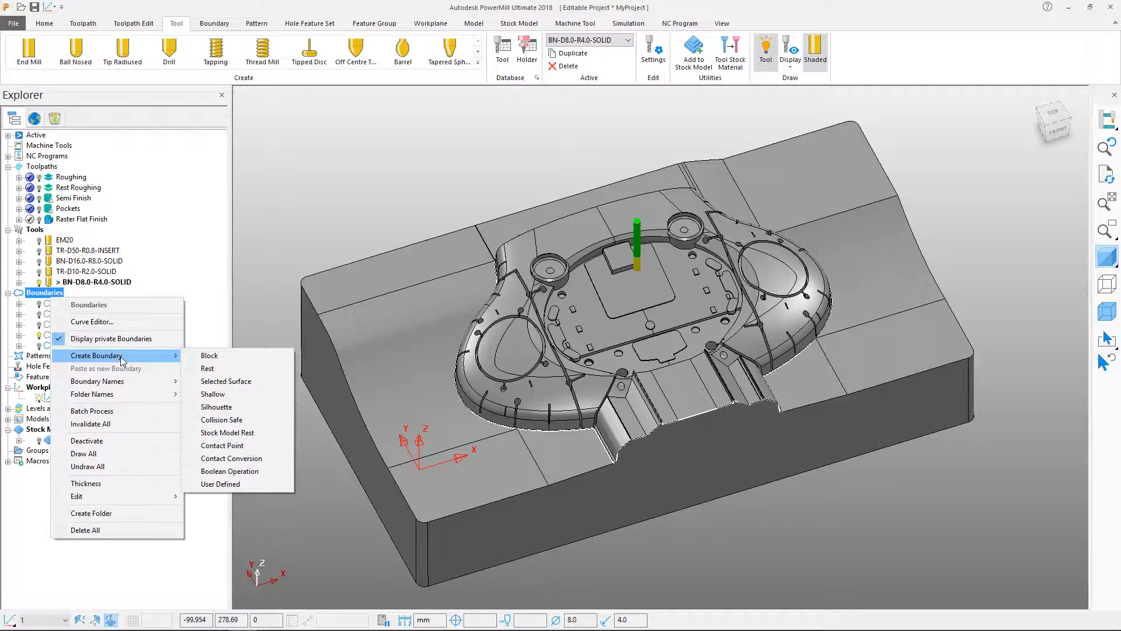
pyautogui.click(212, 393)
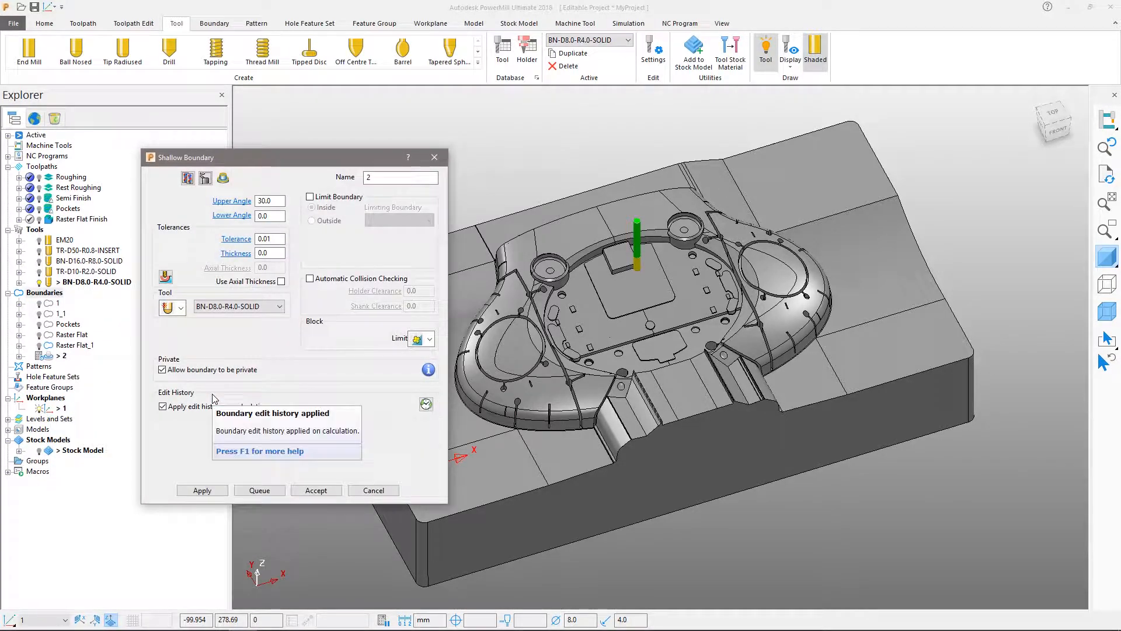
pyautogui.doubleClick(278, 201)
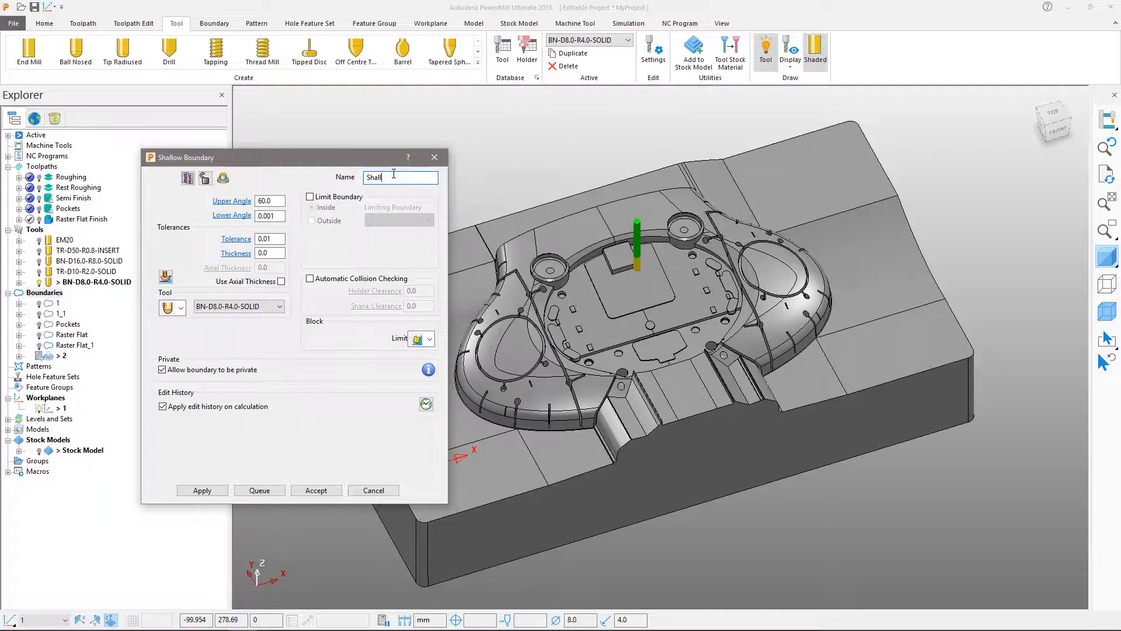
pyautogui.press('Tab')
# Limit the Shallow boundary to the area outside Raster Flat_1, calculate it and accept it.
pyautogui.click(339, 197)
pyautogui.click(395, 223)
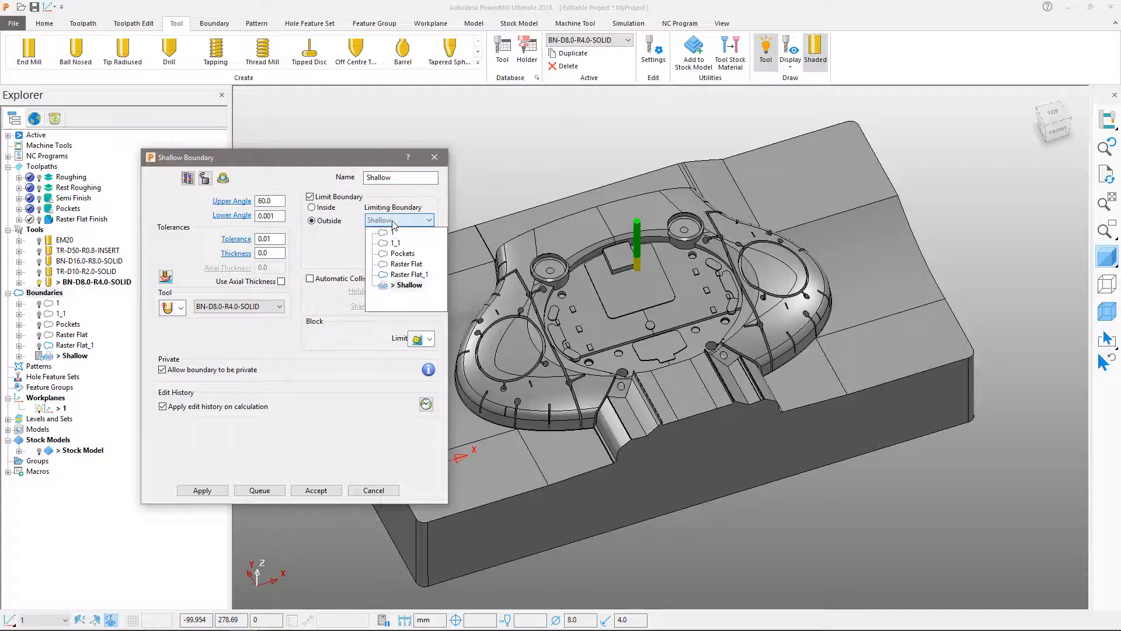
pyautogui.click(401, 274)
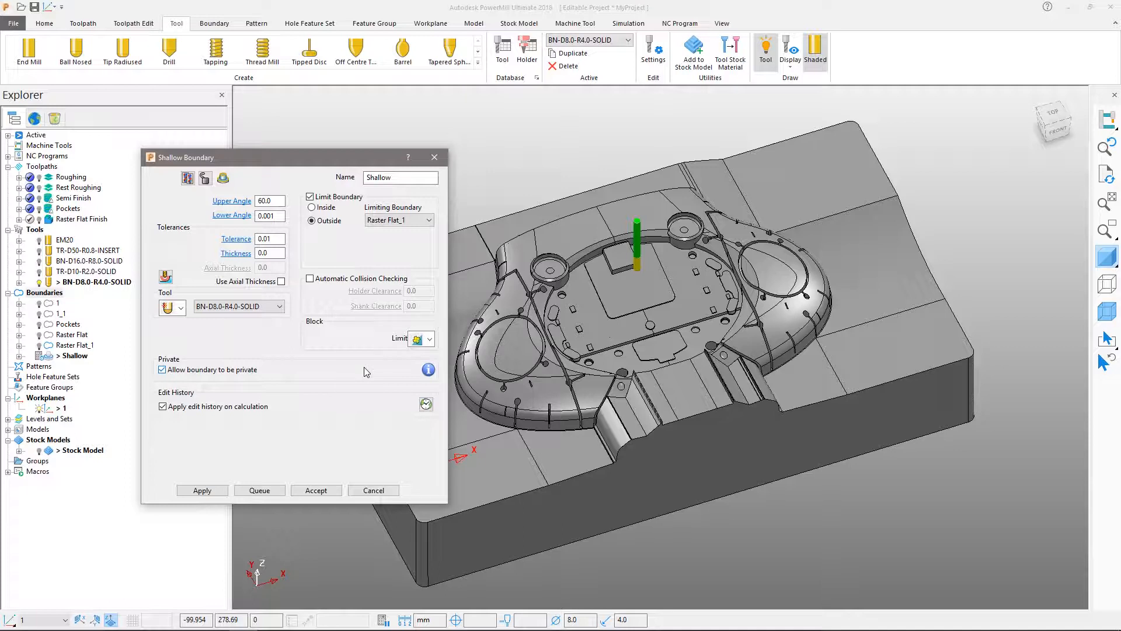
pyautogui.click(318, 491)
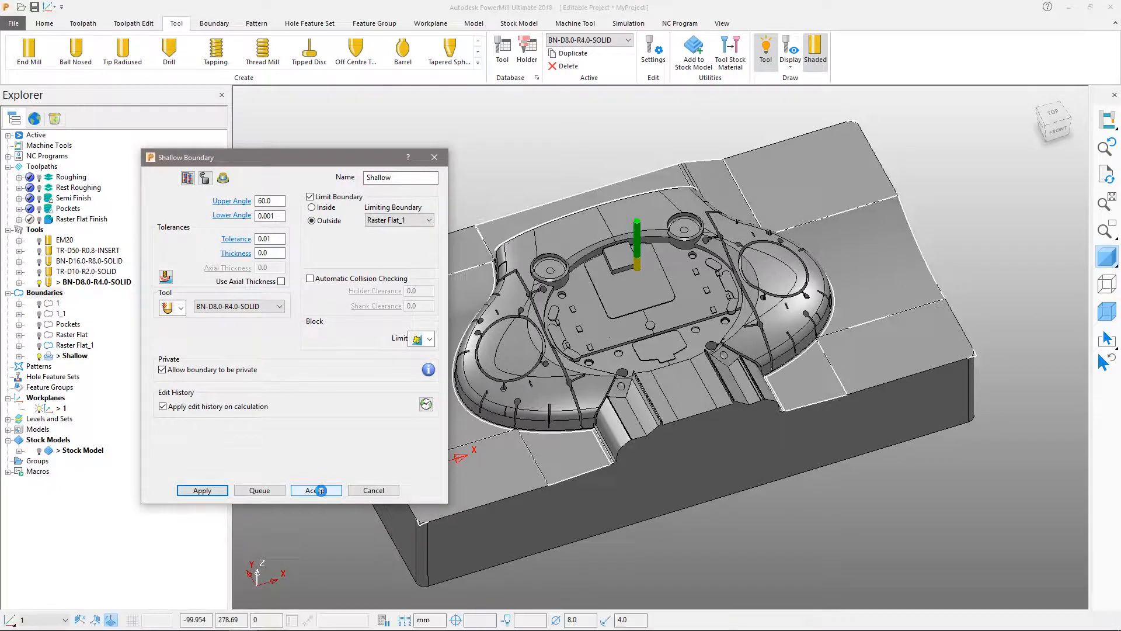
pyautogui.click(320, 490)
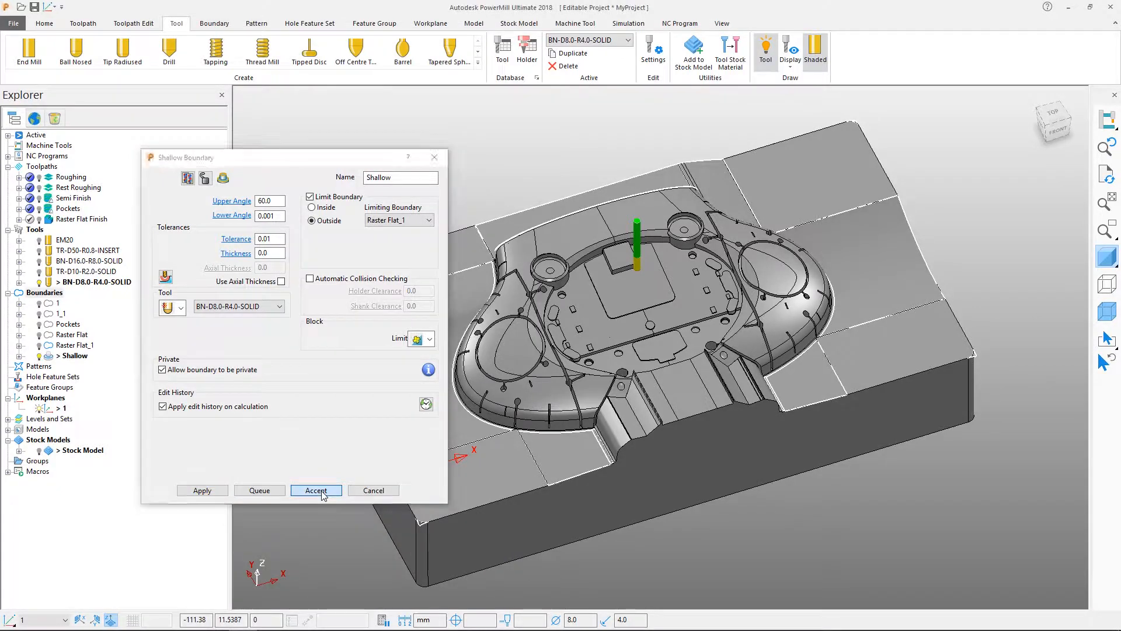
# Duplicate the Shallow boundary and calculate the copy with a lower angle of 1.
pyautogui.click(214, 23)
pyautogui.click(472, 71)
pyautogui.click(484, 92)
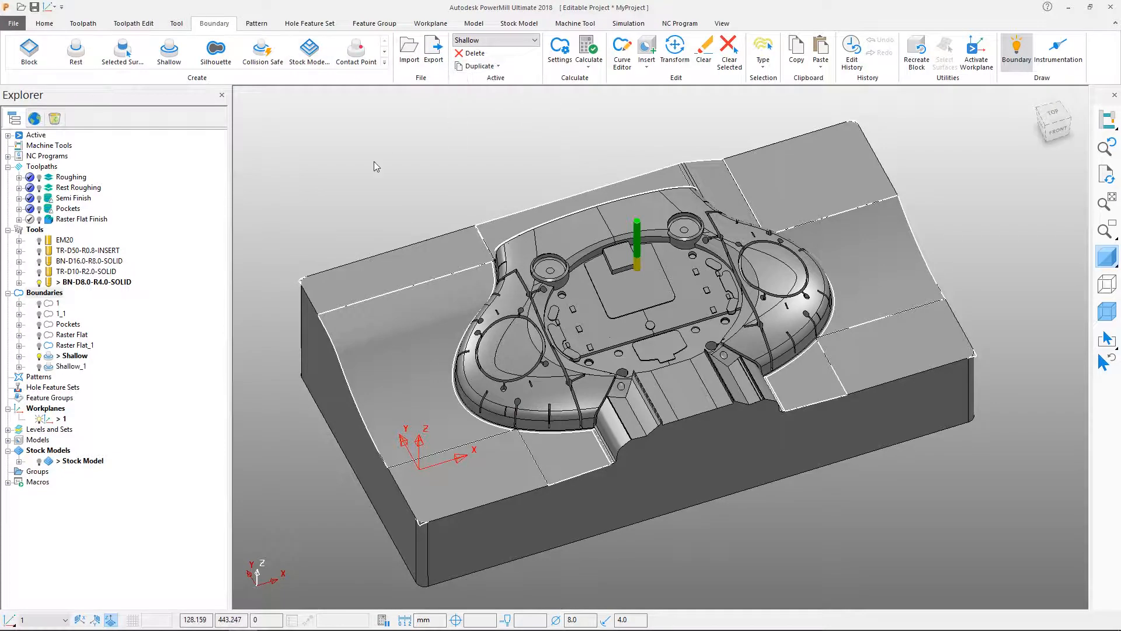
pyautogui.rightClick(64, 366)
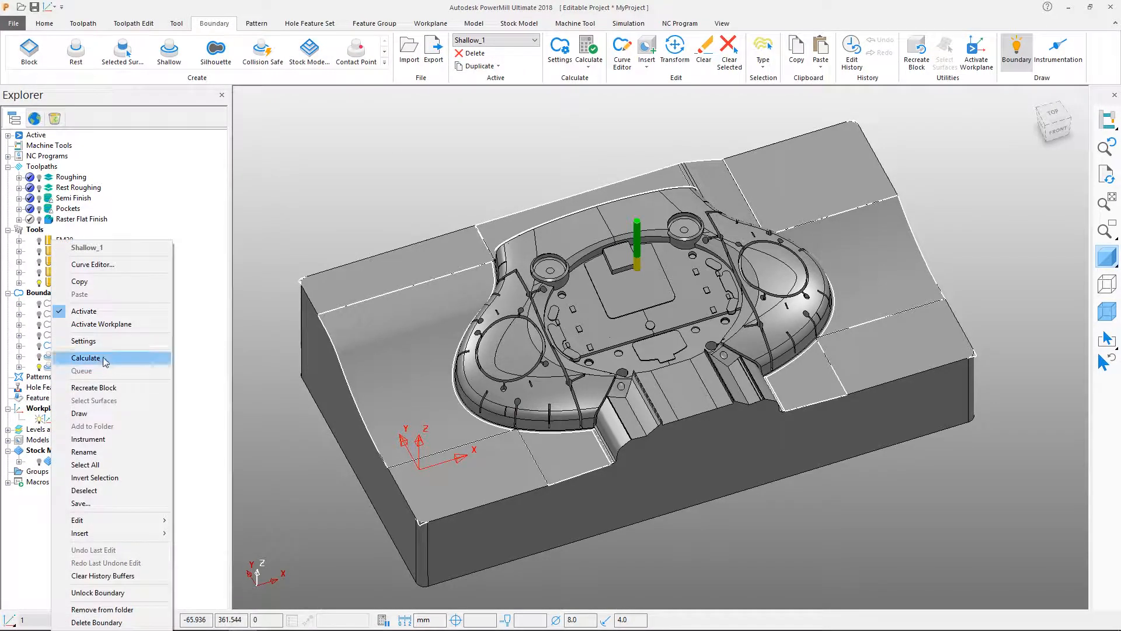
pyautogui.click(87, 359)
pyautogui.doubleClick(277, 216)
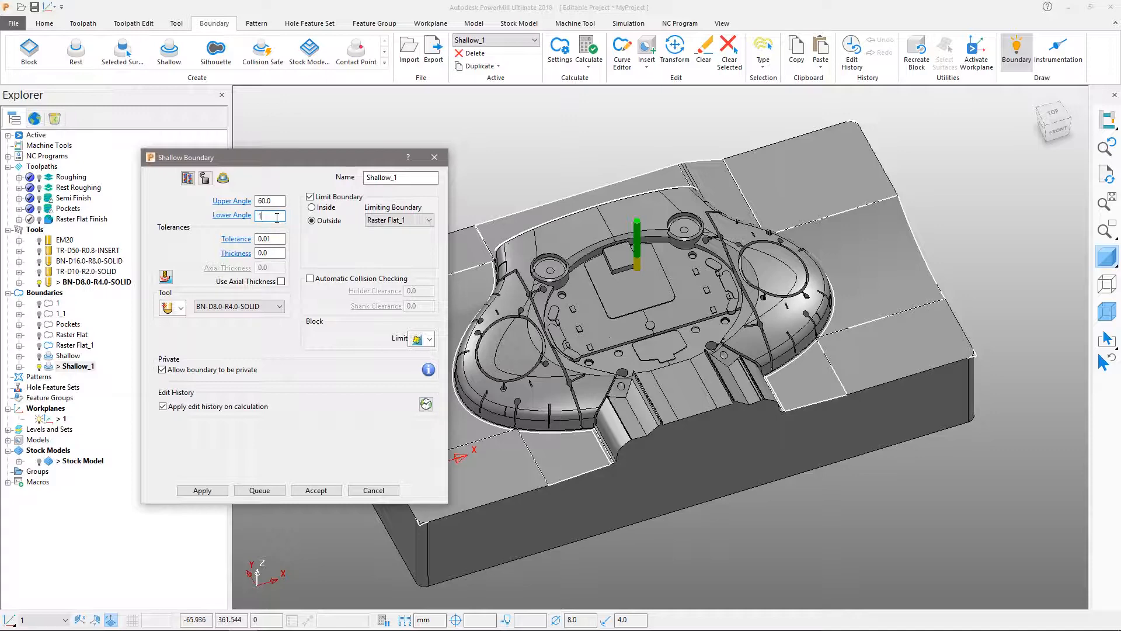
pyautogui.click(202, 491)
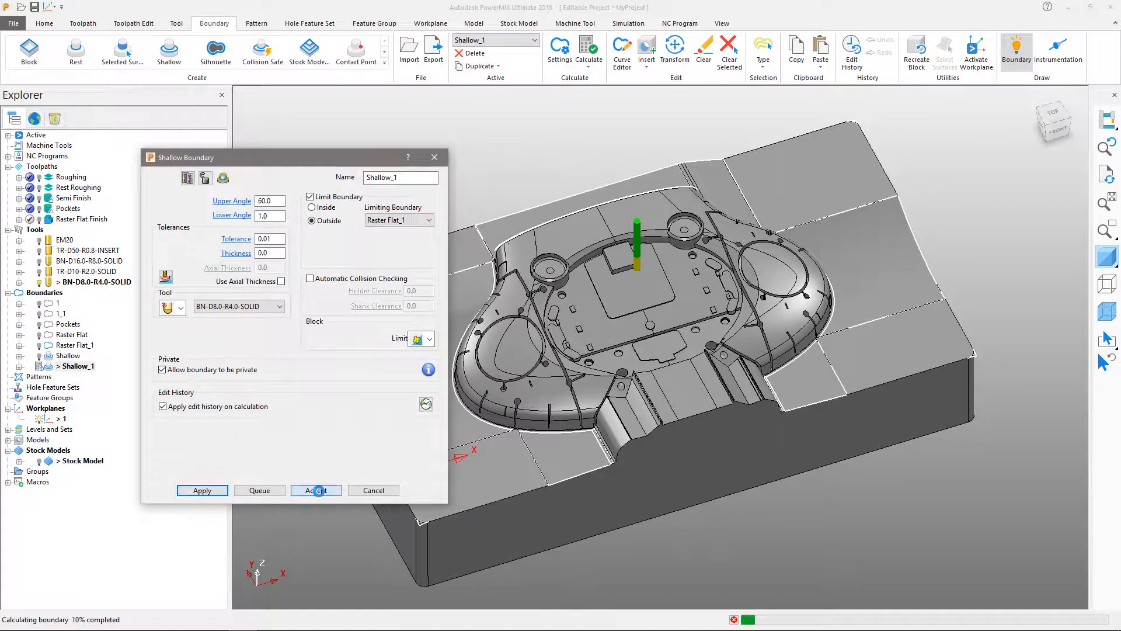
pyautogui.click(318, 491)
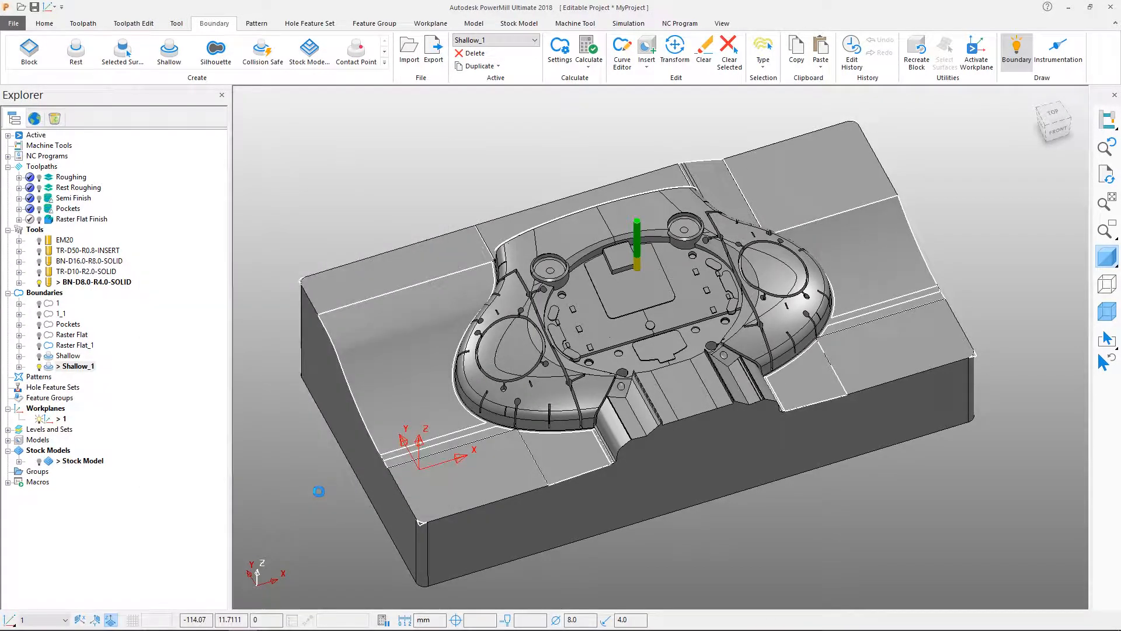
# With the model hidden, delete the Shallow boundary's back, front and corner segments in plan view, keeping the two large side areas.
pyautogui.click(1107, 261)
pyautogui.hotkey('ctrl', '5')
pyautogui.doubleClick(65, 356)
pyautogui.moveTo(504, 126); pyautogui.dragTo(705, 223)
pyautogui.keyDown('shift'); pyautogui.moveTo(793, 442); pyautogui.dragTo(777, 567); pyautogui.keyUp('shift')
pyautogui.keyDown('shift'); pyautogui.moveTo(589, 527); pyautogui.dragTo(263, 561); pyautogui.keyUp('shift')
pyautogui.keyDown('shift'); pyautogui.moveTo(260, 164); pyautogui.dragTo(298, 131); pyautogui.keyUp('shift')
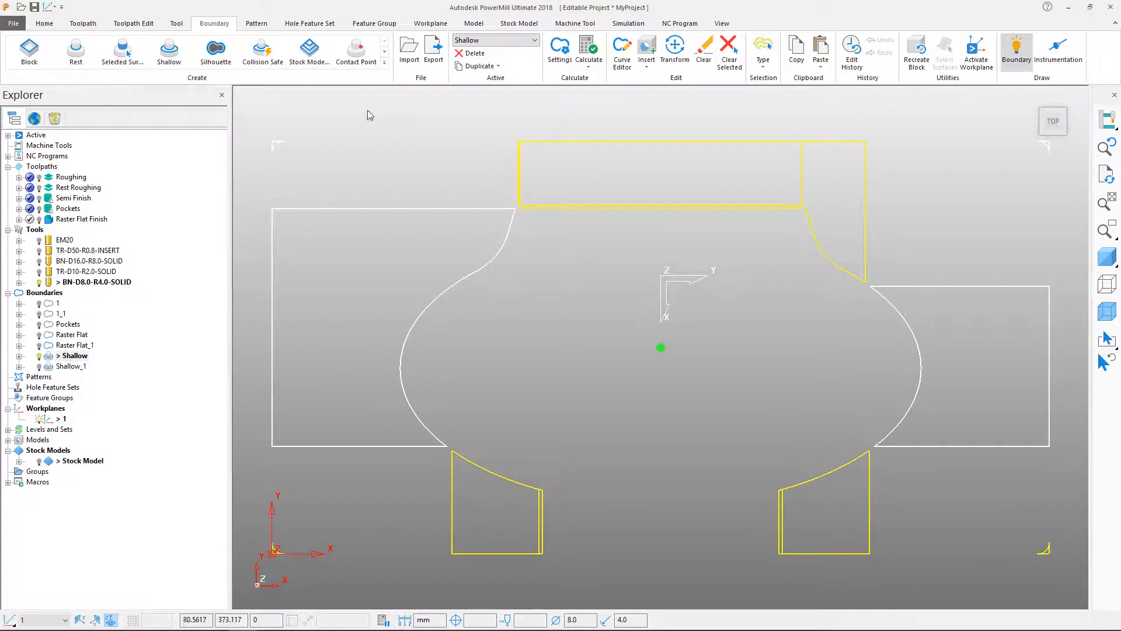
pyautogui.rightClick(1019, 146)
pyautogui.moveTo(981, 363)
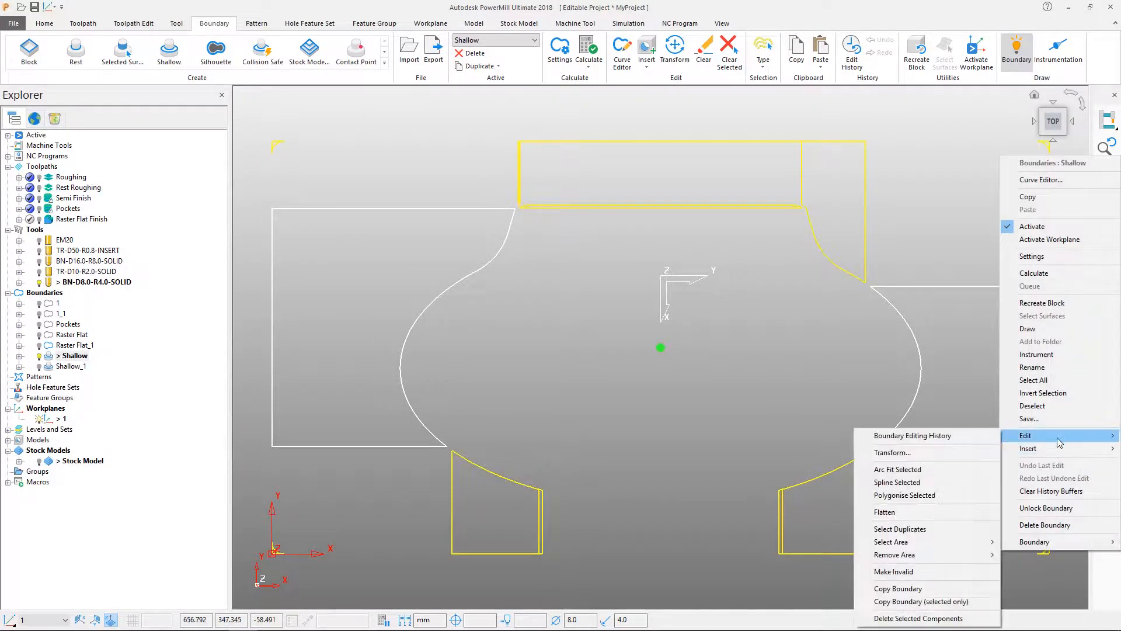
pyautogui.click(953, 619)
# Delete the Shallow_1 boundary's side, corner and back centre segments, keeping the two front areas and the curved back right area.
pyautogui.doubleClick(50, 366)
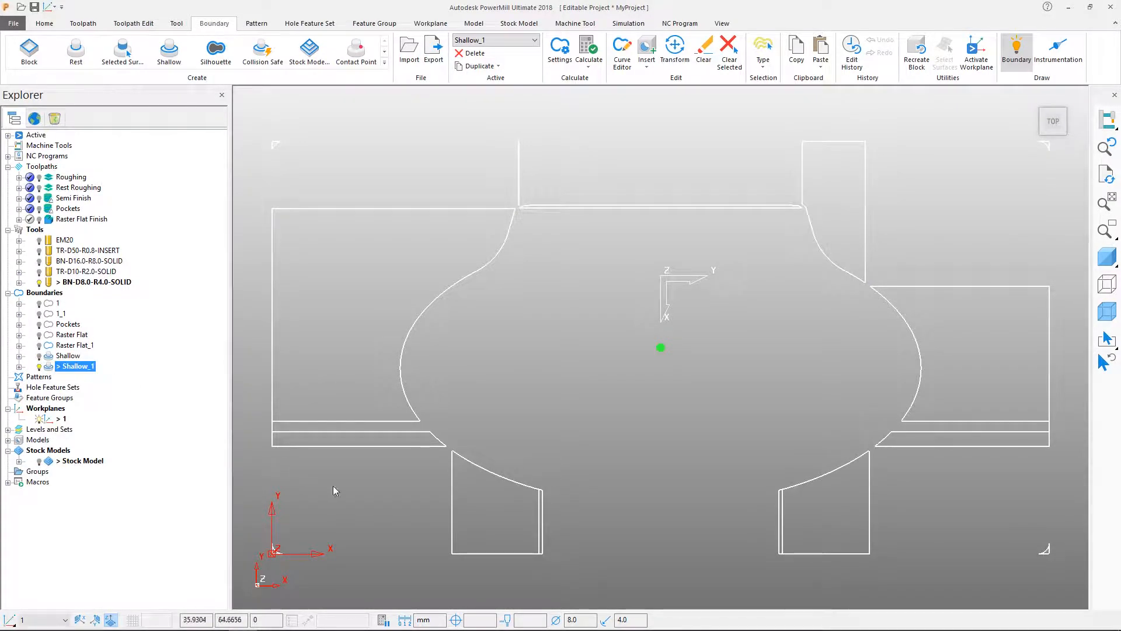
pyautogui.moveTo(259, 121); pyautogui.dragTo(370, 558)
pyautogui.keyDown('shift'); pyautogui.moveTo(920, 244); pyautogui.dragTo(987, 494); pyautogui.keyUp('shift')
pyautogui.keyDown('shift'); pyautogui.moveTo(1068, 121); pyautogui.dragTo(991, 555); pyautogui.keyUp('shift')
pyautogui.keyDown('shift'); pyautogui.moveTo(652, 161); pyautogui.dragTo(487, 257); pyautogui.keyUp('shift')
pyautogui.press('Delete')
# Copy the remaining Shallow_1 segments into the Shallow boundary, activate Shallow and shade the model again.
pyautogui.moveTo(527, 500); pyautogui.dragTo(405, 359, button='middle')
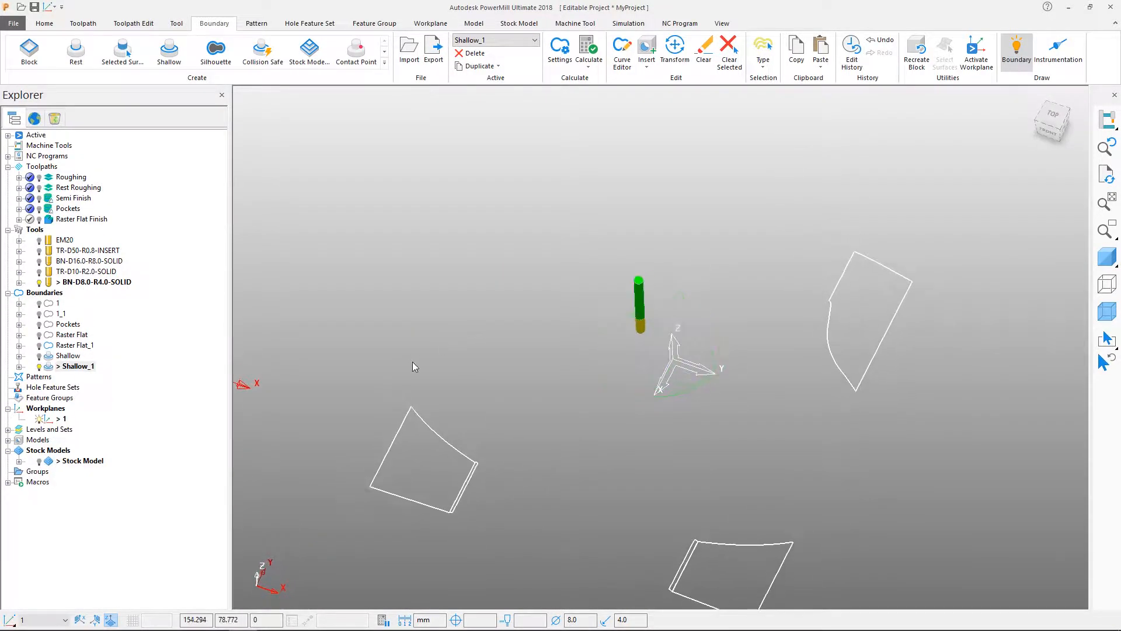
pyautogui.moveTo(50, 368); pyautogui.dragTo(49, 357)
pyautogui.doubleClick(50, 355)
pyautogui.keyDown('shift'); pyautogui.moveTo(699, 385); pyautogui.dragTo(692, 377, button='middle'); pyautogui.keyUp('shift')
pyautogui.scroll(-2, 685, 375)
pyautogui.moveTo(677, 479); pyautogui.dragTo(588, 244, button='middle')
pyautogui.click(1103, 258)
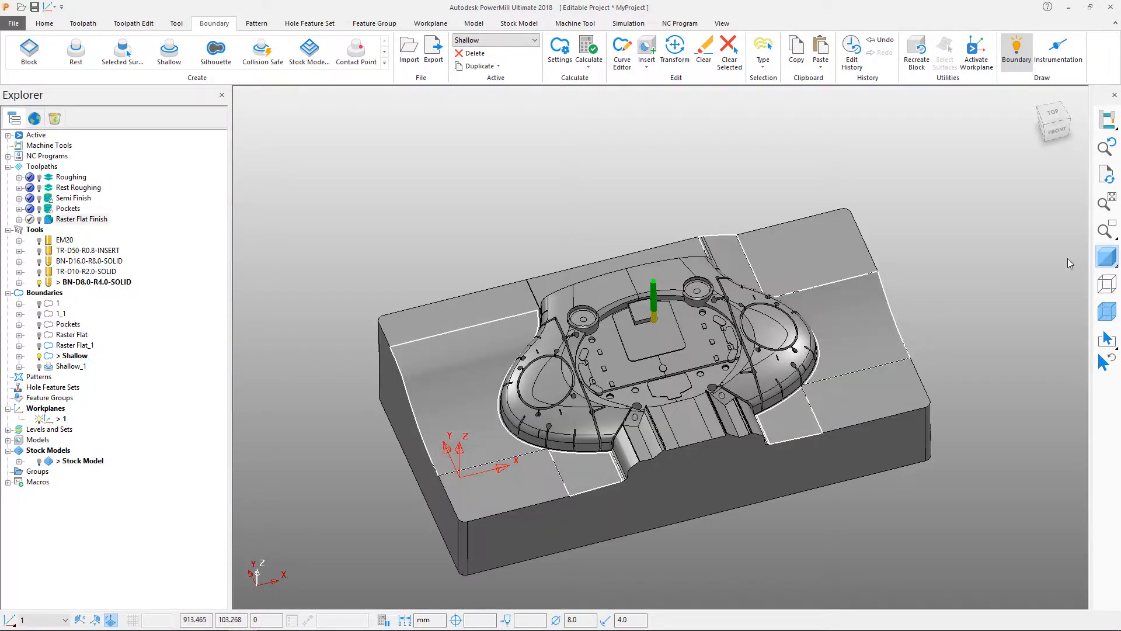
# Create a 3D Offset Finishing toolpath and name it 3D Offset.
pyautogui.click(85, 23)
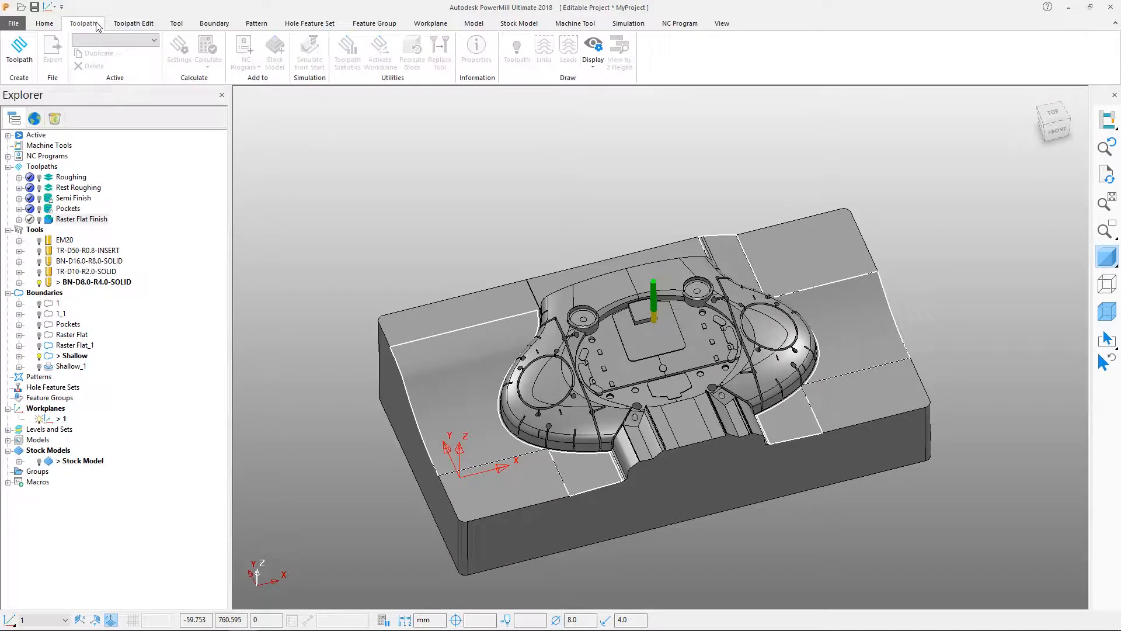
pyautogui.click(19, 58)
pyautogui.click(368, 188)
pyautogui.click(359, 348)
pyautogui.moveTo(218, 124); pyautogui.dragTo(111, 108)
pyautogui.write('3D O')
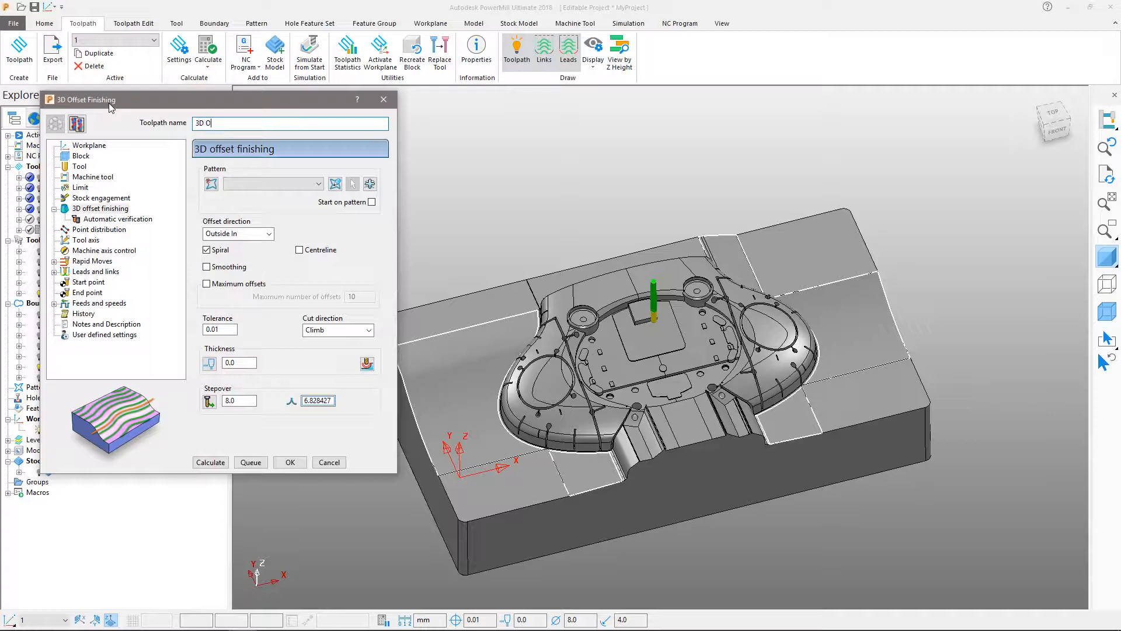
# Limit the 3D Offset toolpath to the Shallow boundary with trimming set to Keep inside.
pyautogui.click(81, 187)
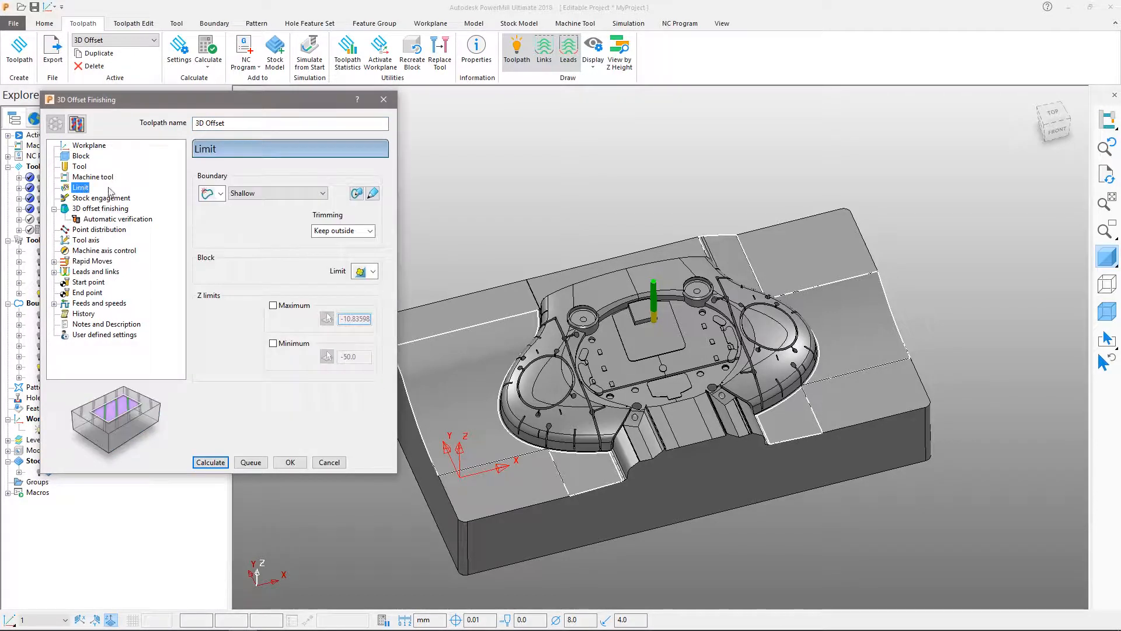
pyautogui.click(272, 193)
pyautogui.click(272, 193)
pyautogui.click(344, 230)
pyautogui.click(334, 245)
# Enable smoothing and centreline for the 3D offset, set the stepover to 0.5 and queue the toolpath for calculation.
pyautogui.click(111, 208)
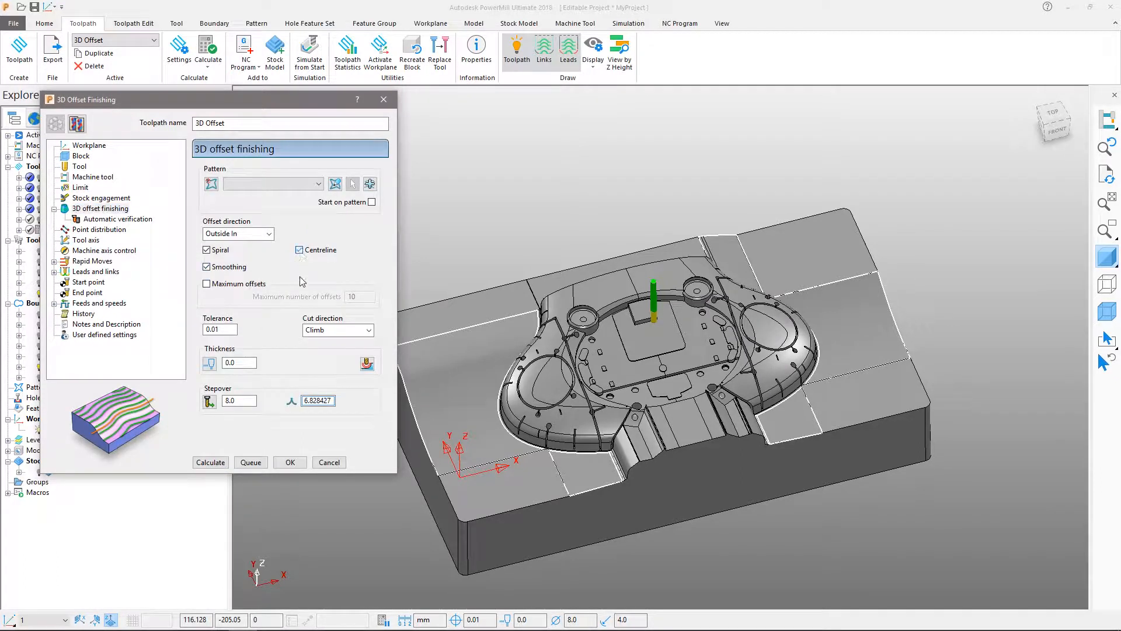
pyautogui.doubleClick(240, 400)
pyautogui.press('Tab')
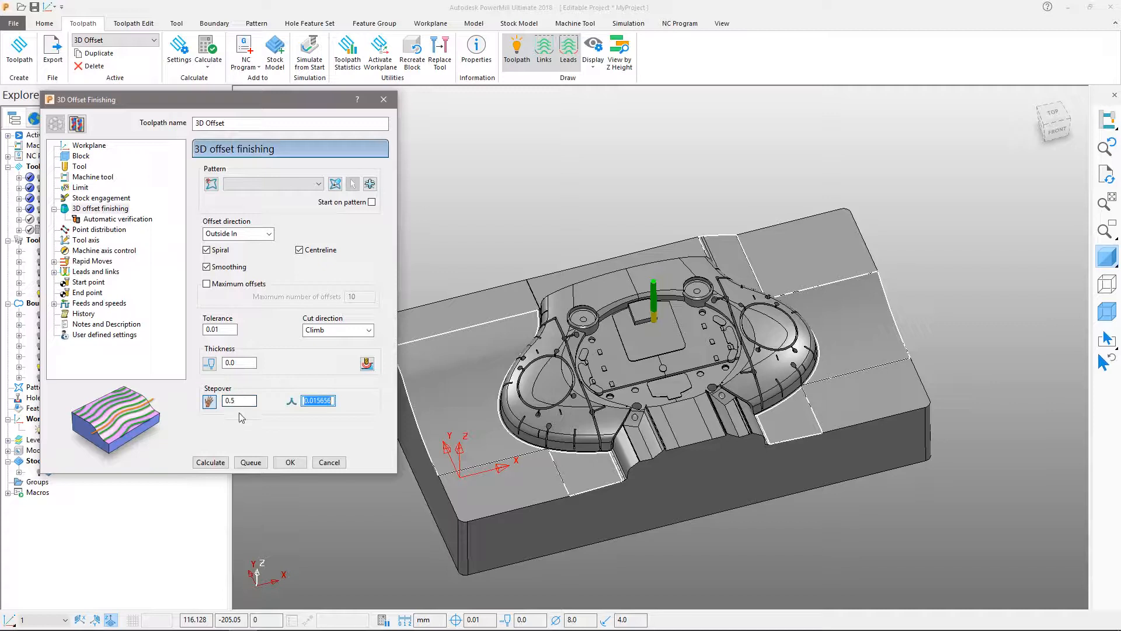
pyautogui.click(250, 463)
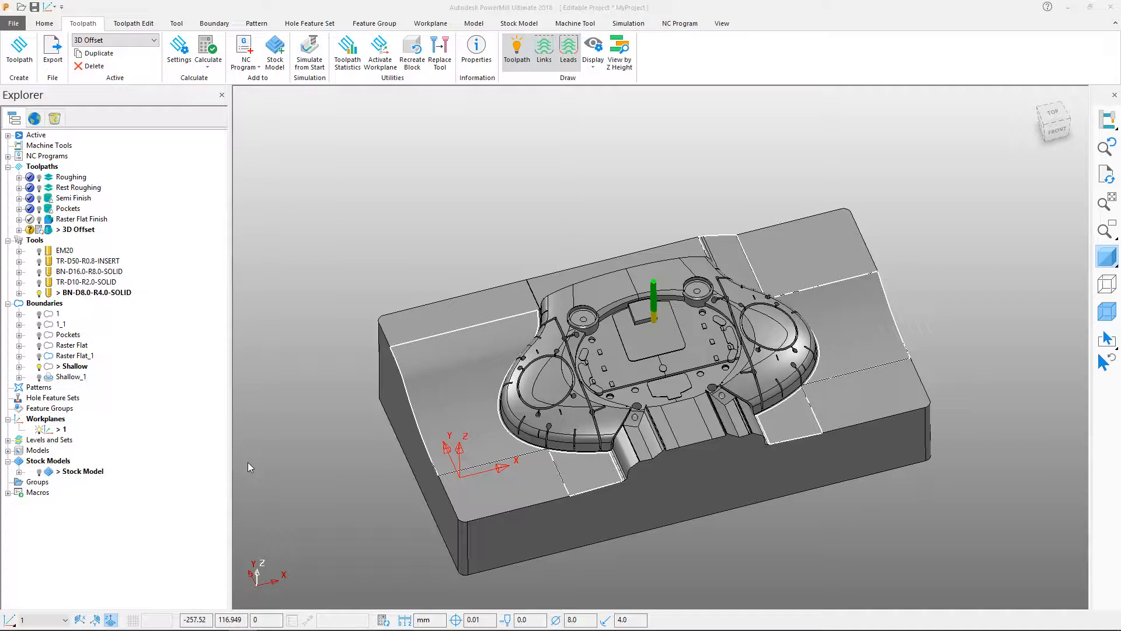
# Check the 3D Offset toolpath's status in the calculation queue, then close the queue.
pyautogui.click(382, 620)
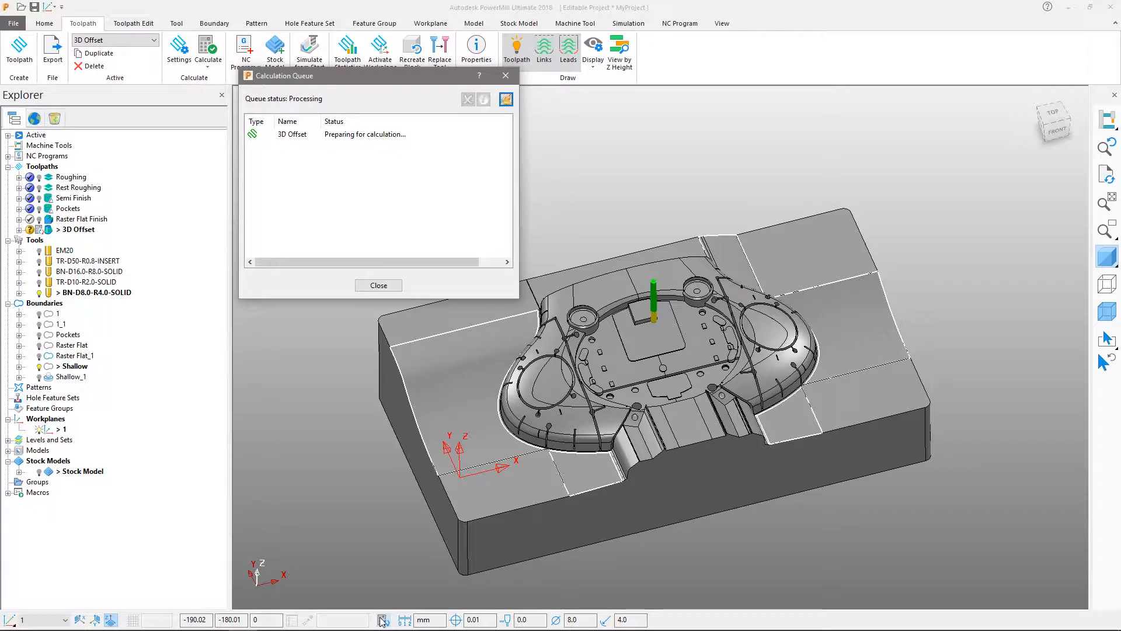
pyautogui.click(321, 137)
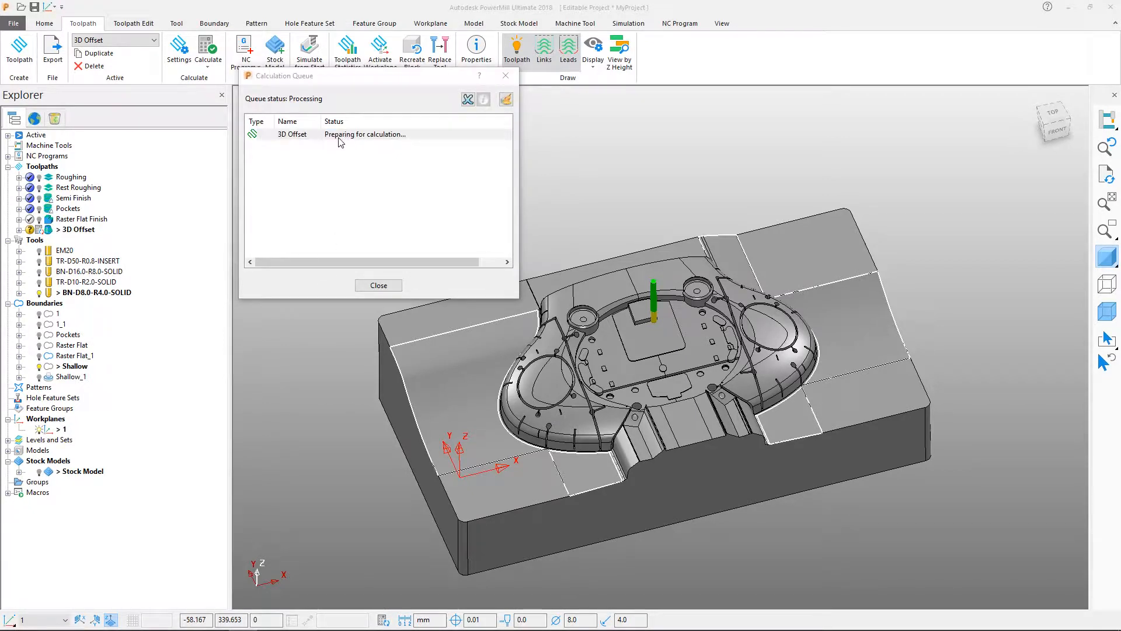
pyautogui.click(377, 286)
# Expand the stock model's contents, activate the Pockets toolpath and add it to the stock model.
pyautogui.click(20, 471)
pyautogui.doubleClick(50, 220)
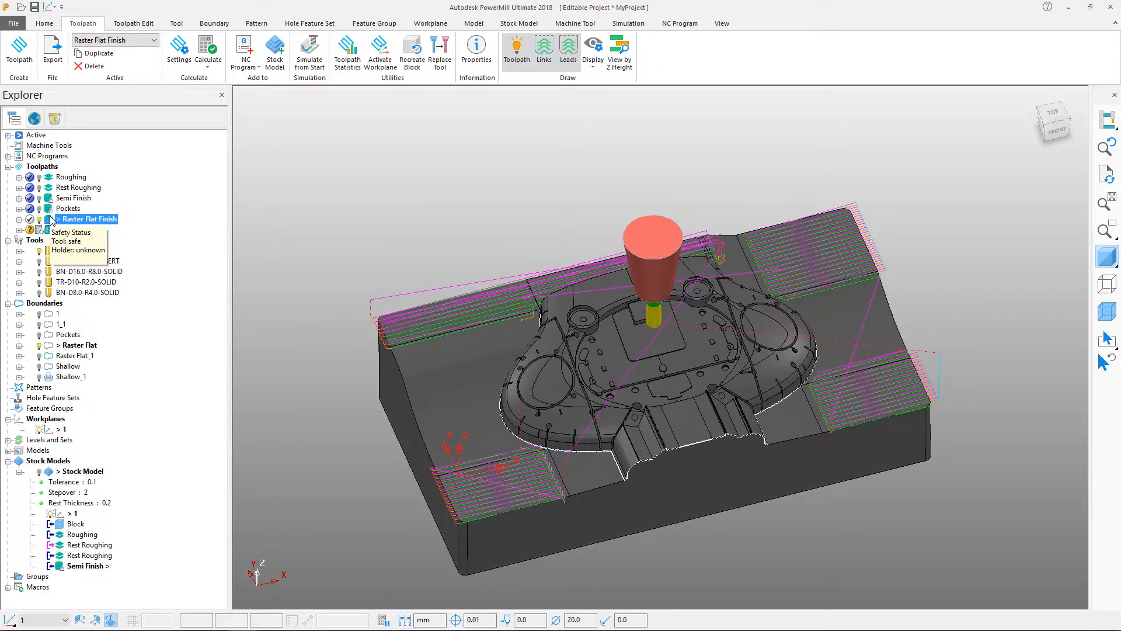
pyautogui.doubleClick(49, 211)
pyautogui.rightClick(48, 211)
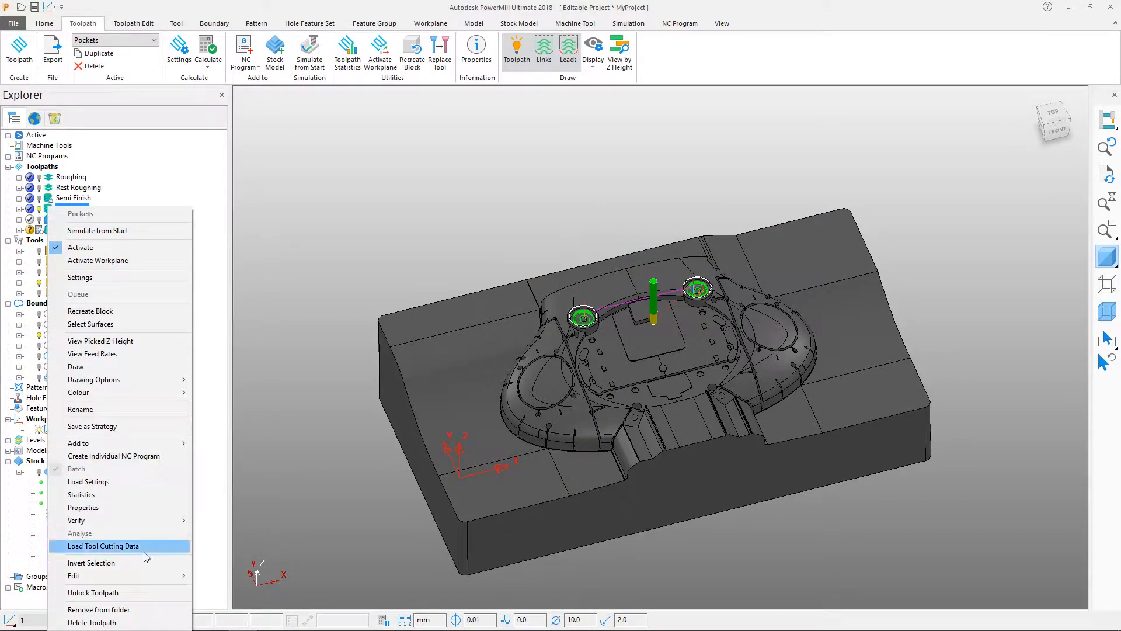
pyautogui.moveTo(169, 443)
pyautogui.click(214, 444)
# Activate the Raster Flat Finish toolpath, add it to the stock model and calculate the new stock states.
pyautogui.doubleClick(49, 220)
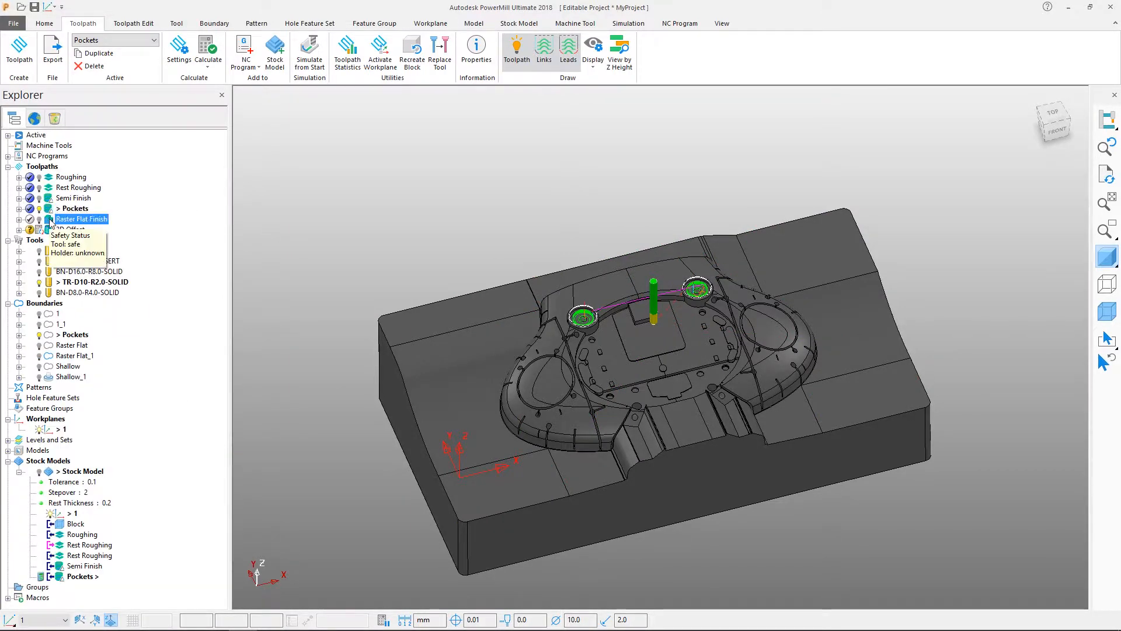
pyautogui.rightClick(49, 220)
pyautogui.moveTo(169, 442)
pyautogui.click(215, 445)
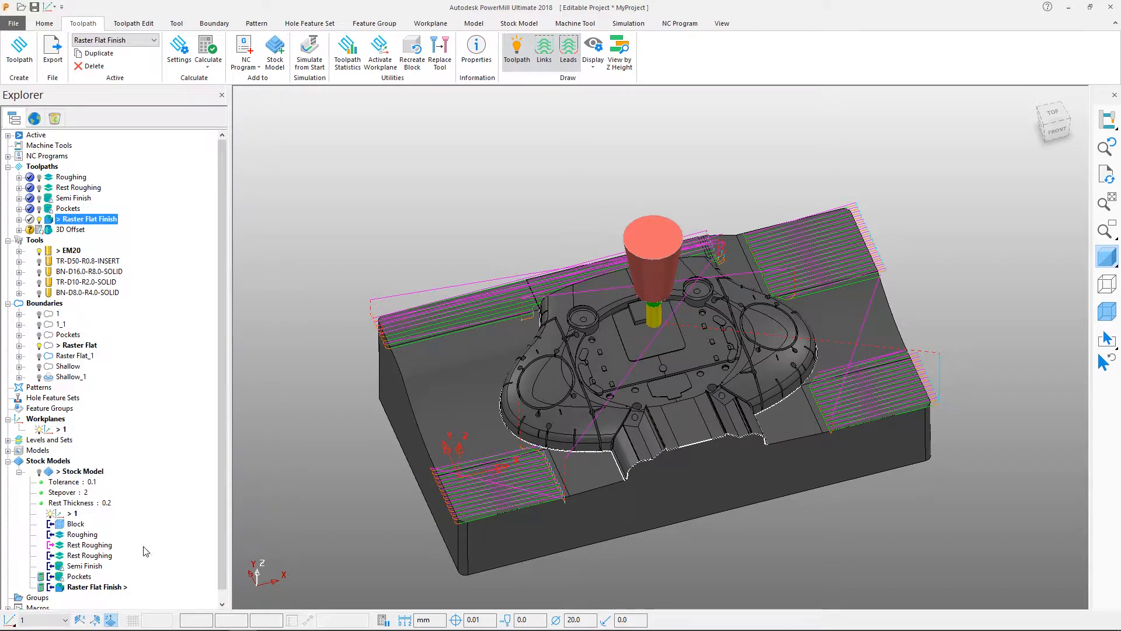
pyautogui.rightClick(106, 586)
pyautogui.click(153, 496)
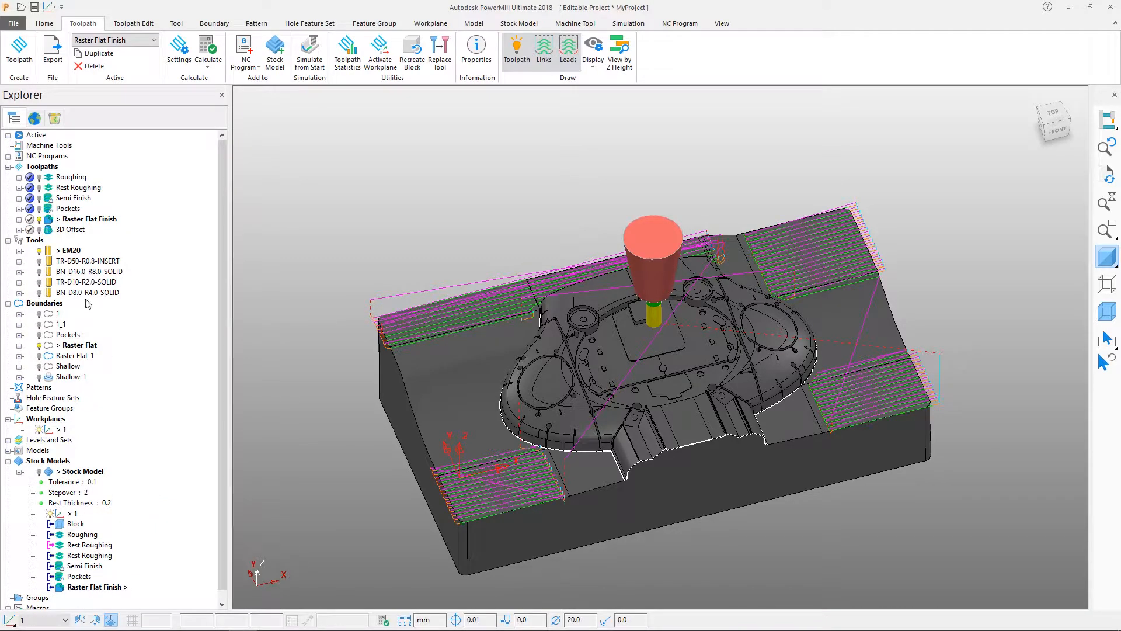
# Add the 3D Offset toolpath to the stock model and recalculate the stock model.
pyautogui.rightClick(53, 230)
pyautogui.moveTo(146, 442)
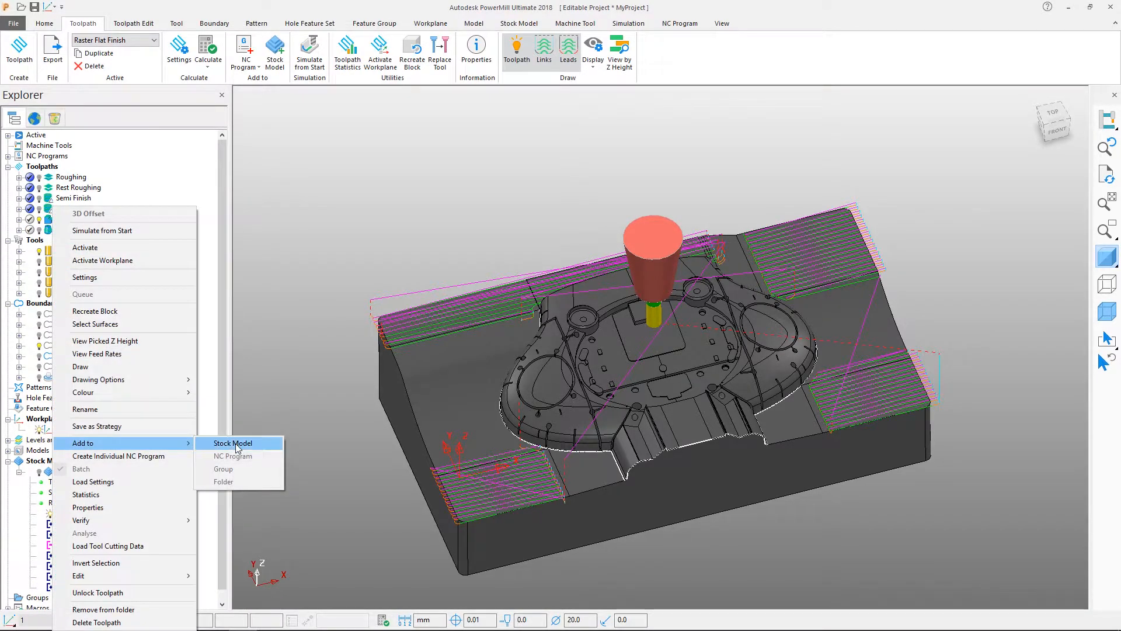
pyautogui.click(236, 444)
pyautogui.rightClick(93, 471)
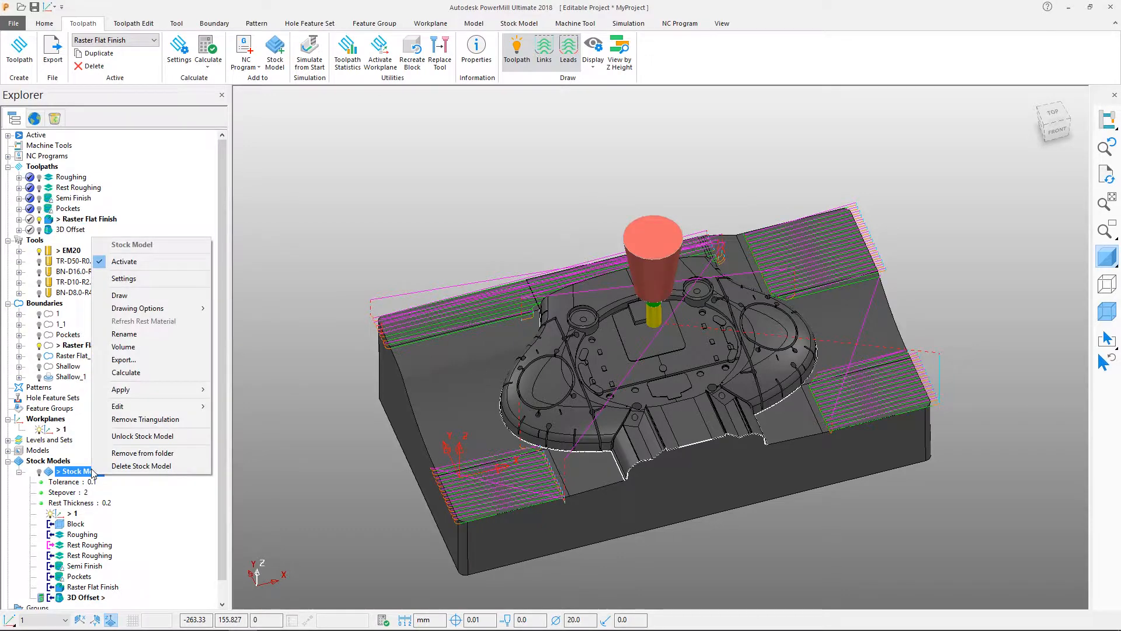
pyautogui.click(138, 373)
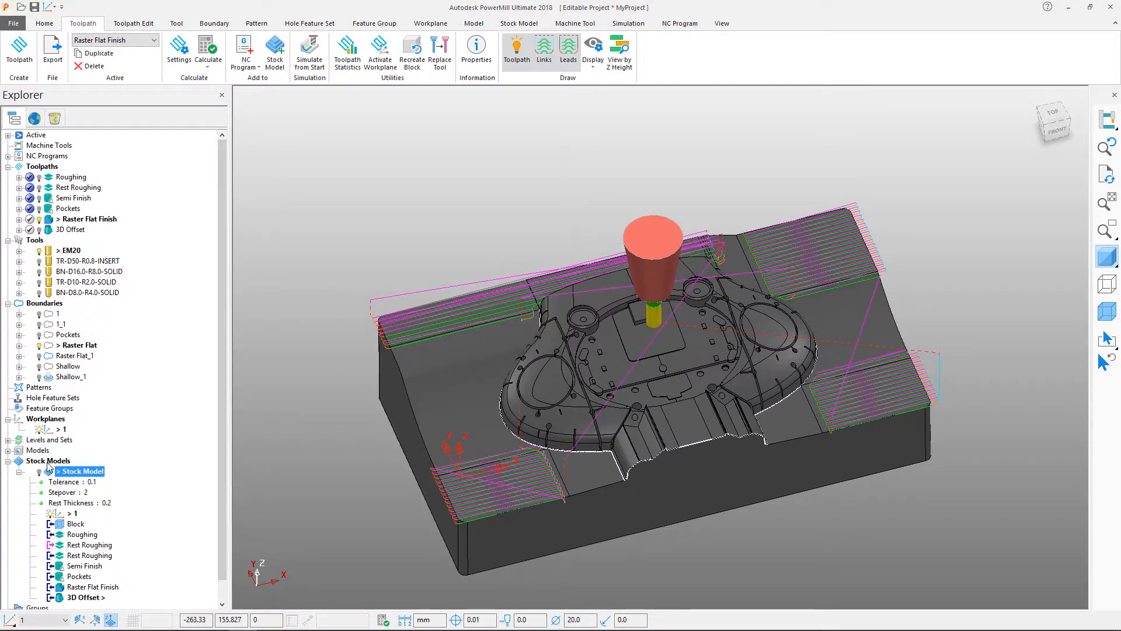
# Draw the stock model showing only its rest material, turn off the model shading and inspect the remaining stock.
pyautogui.click(39, 472)
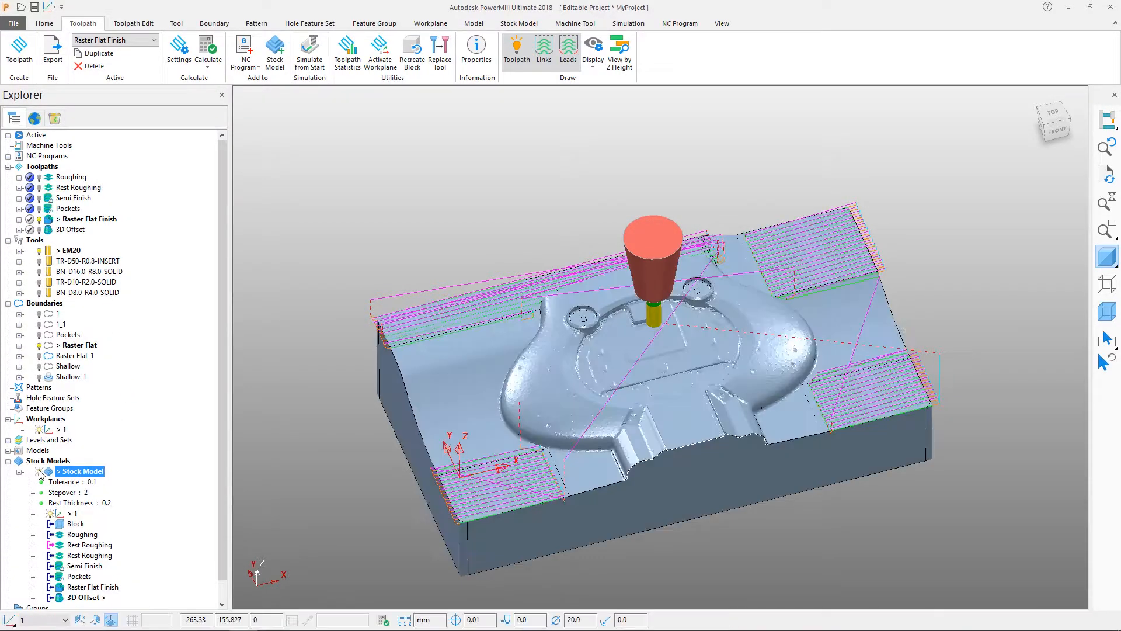
pyautogui.rightClick(69, 476)
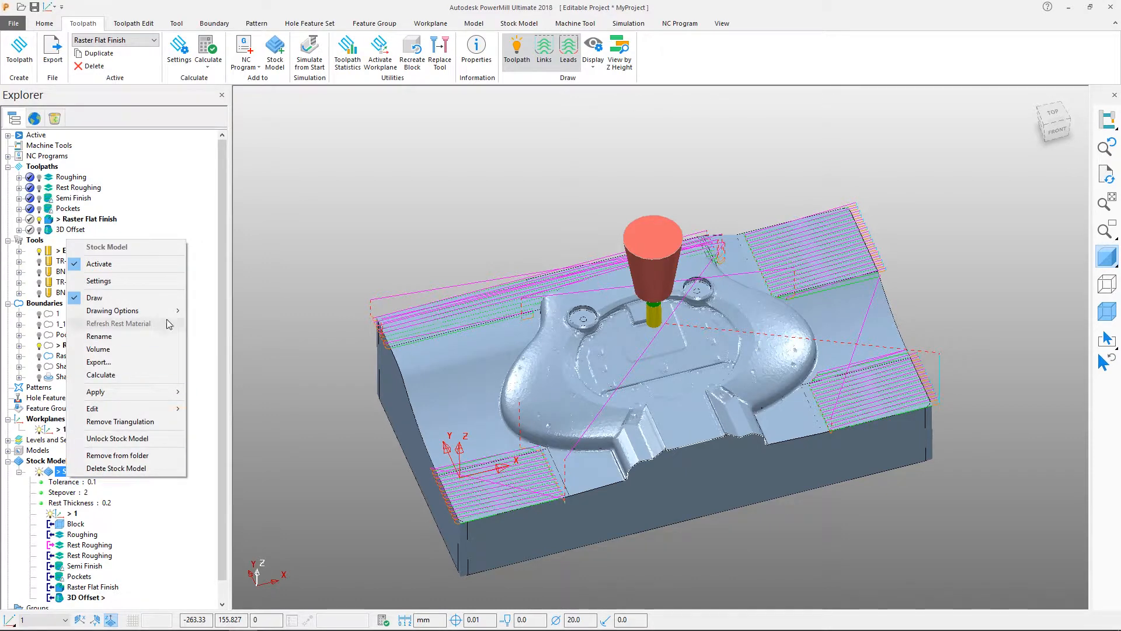
pyautogui.moveTo(169, 312)
pyautogui.click(236, 353)
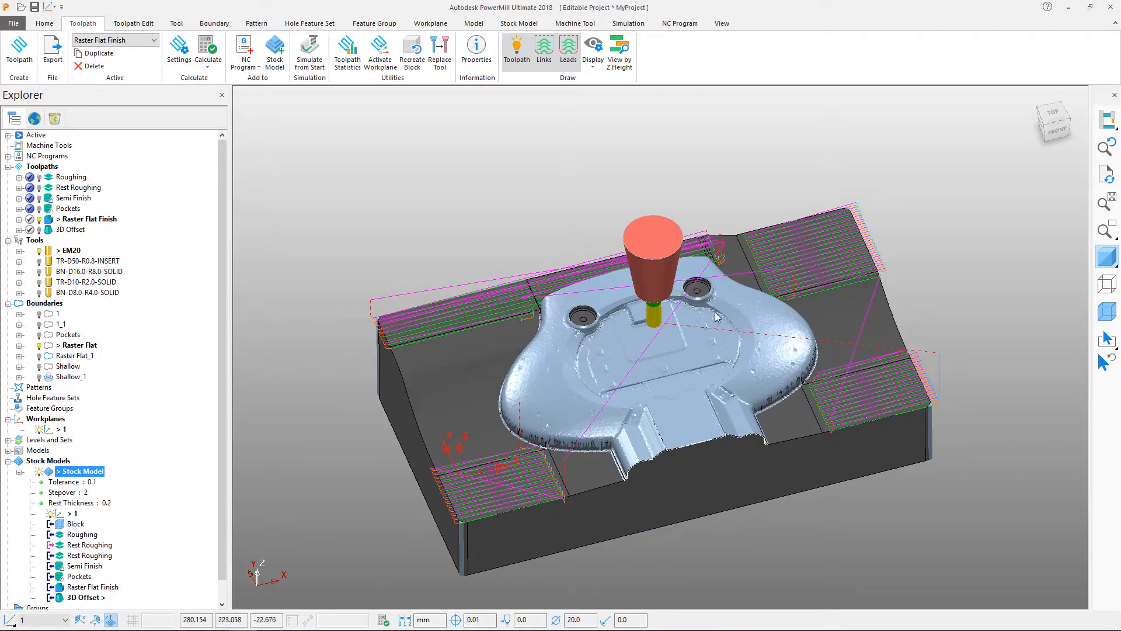
pyautogui.click(1106, 258)
pyautogui.moveTo(713, 527)
pyautogui.mouseDown(button='middle')
pyautogui.moveTo(503, 343)
pyautogui.moveTo(514, 280)
pyautogui.mouseUp(button='middle')
pyautogui.moveTo(450, 232); pyautogui.dragTo(873, 493)
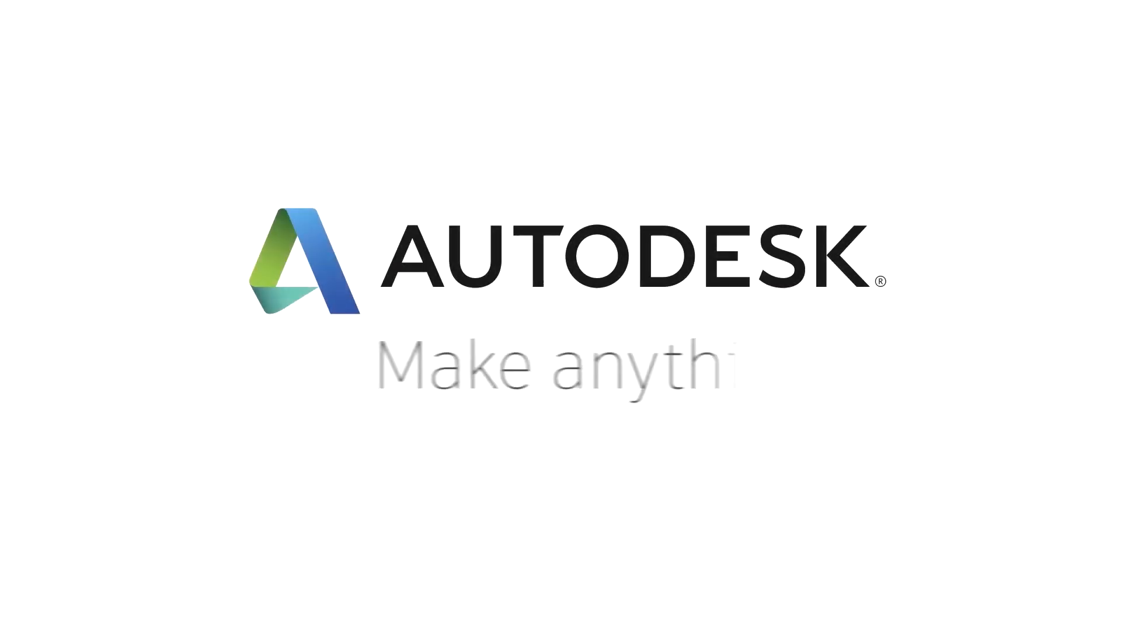